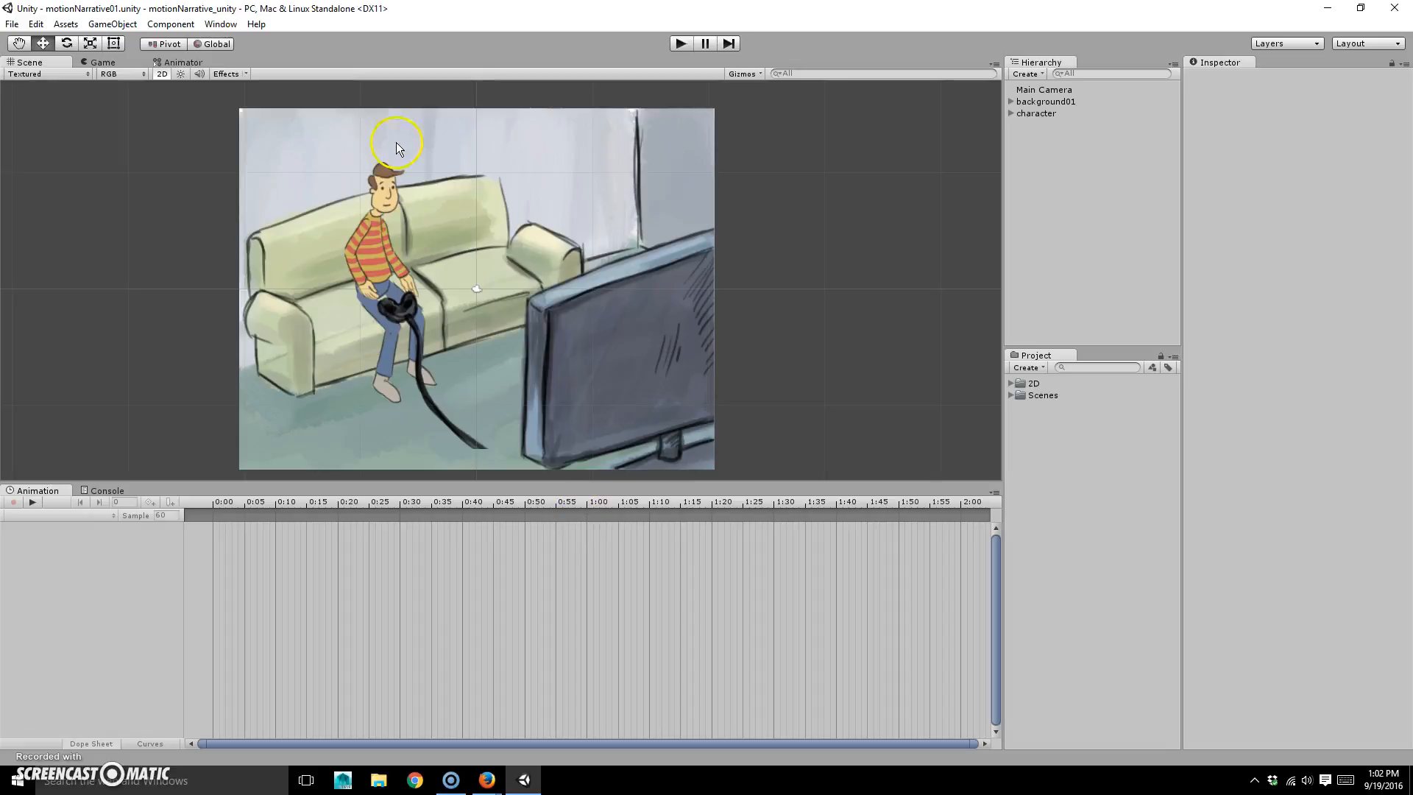
Preview the game view at the Standalone (1024x768) resolution, and return it to the 16:9 aspect ratio.
drag(390, 315, 409, 325)
click(104, 63)
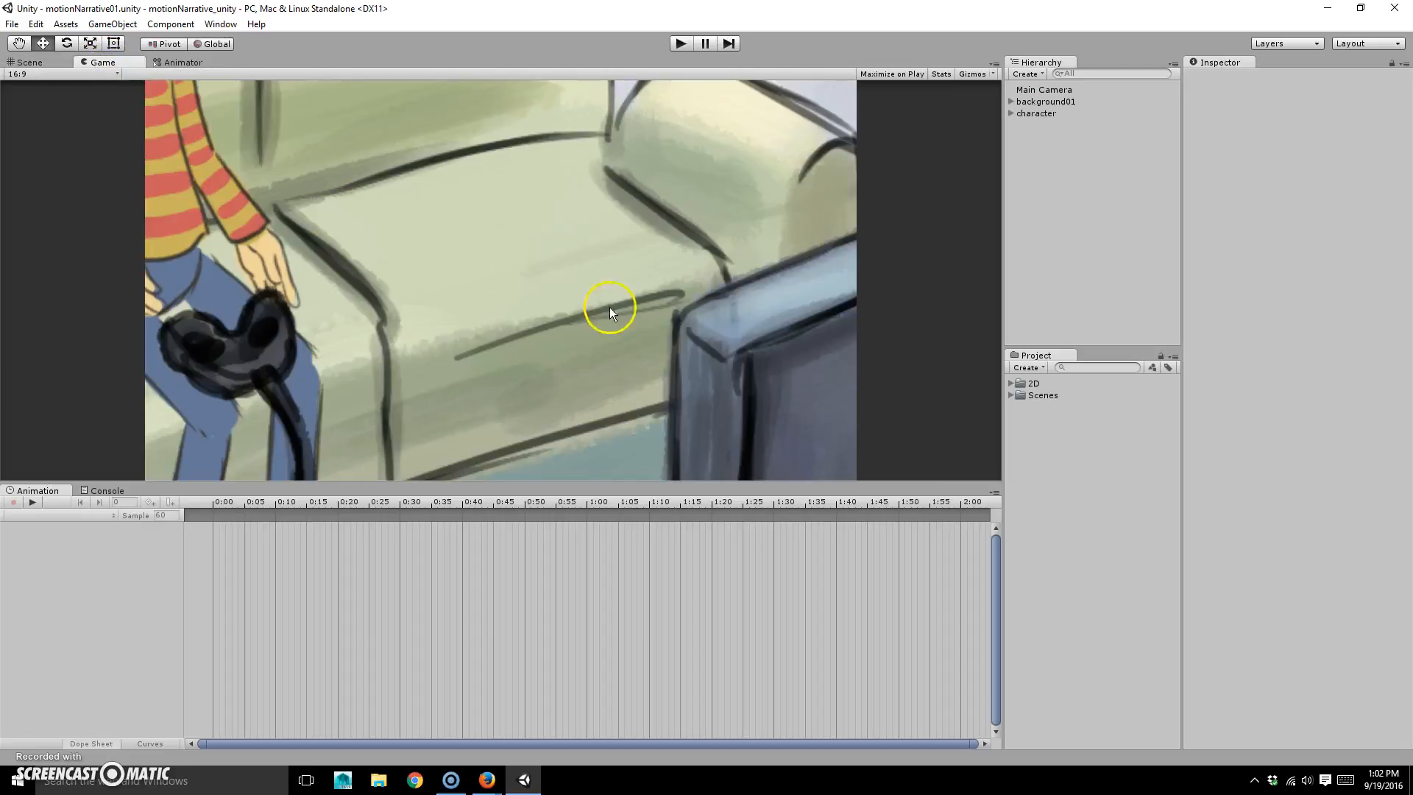
click(73, 74)
click(70, 163)
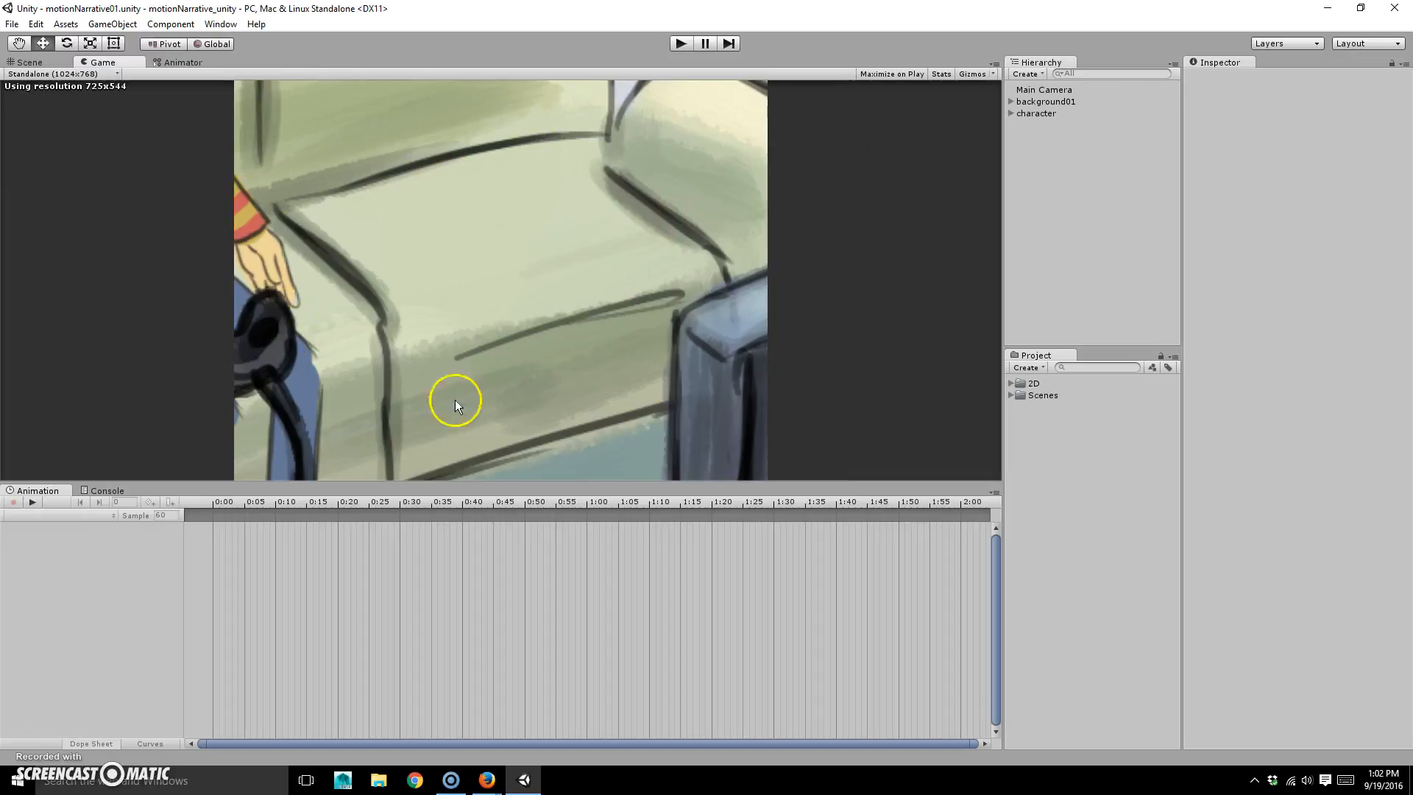
click(73, 74)
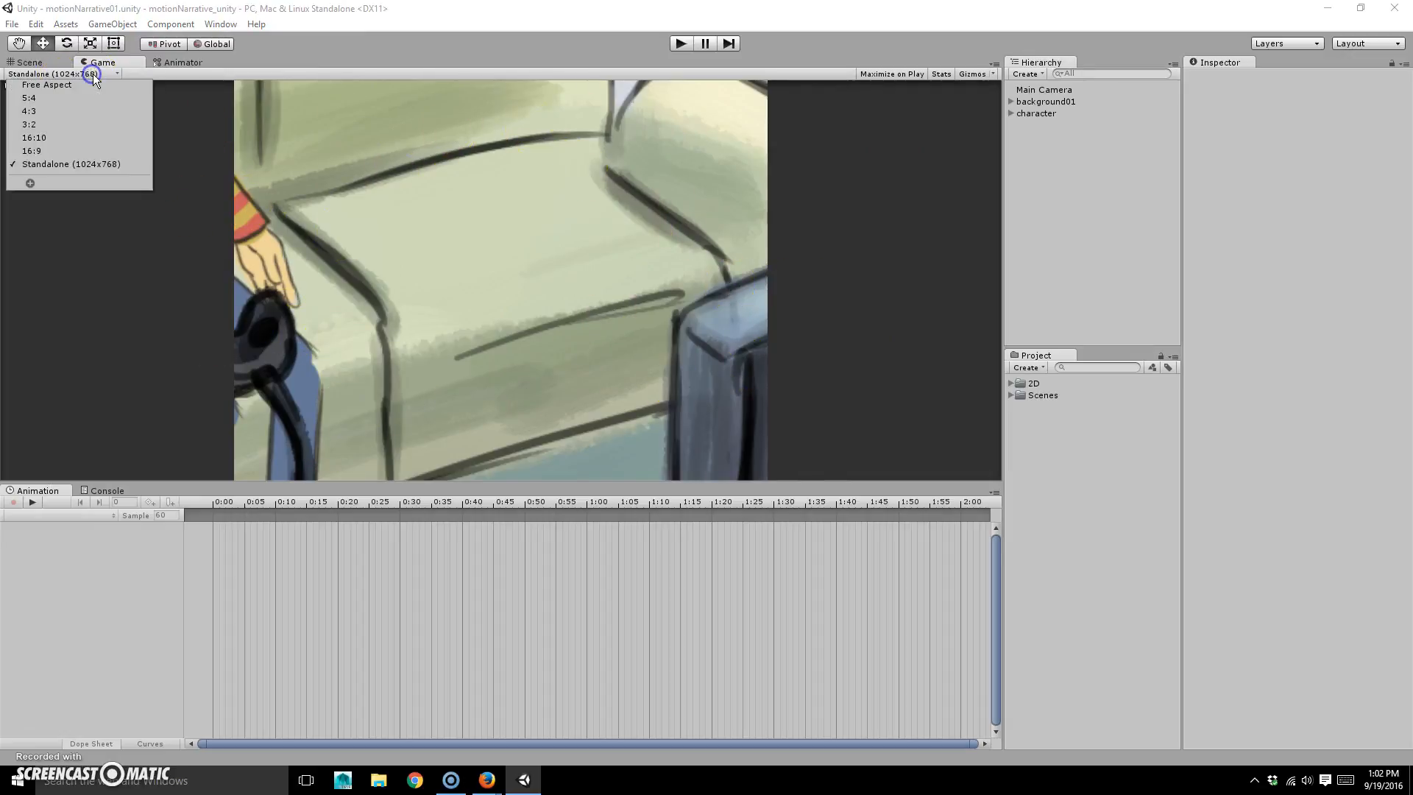
click(66, 145)
click(56, 151)
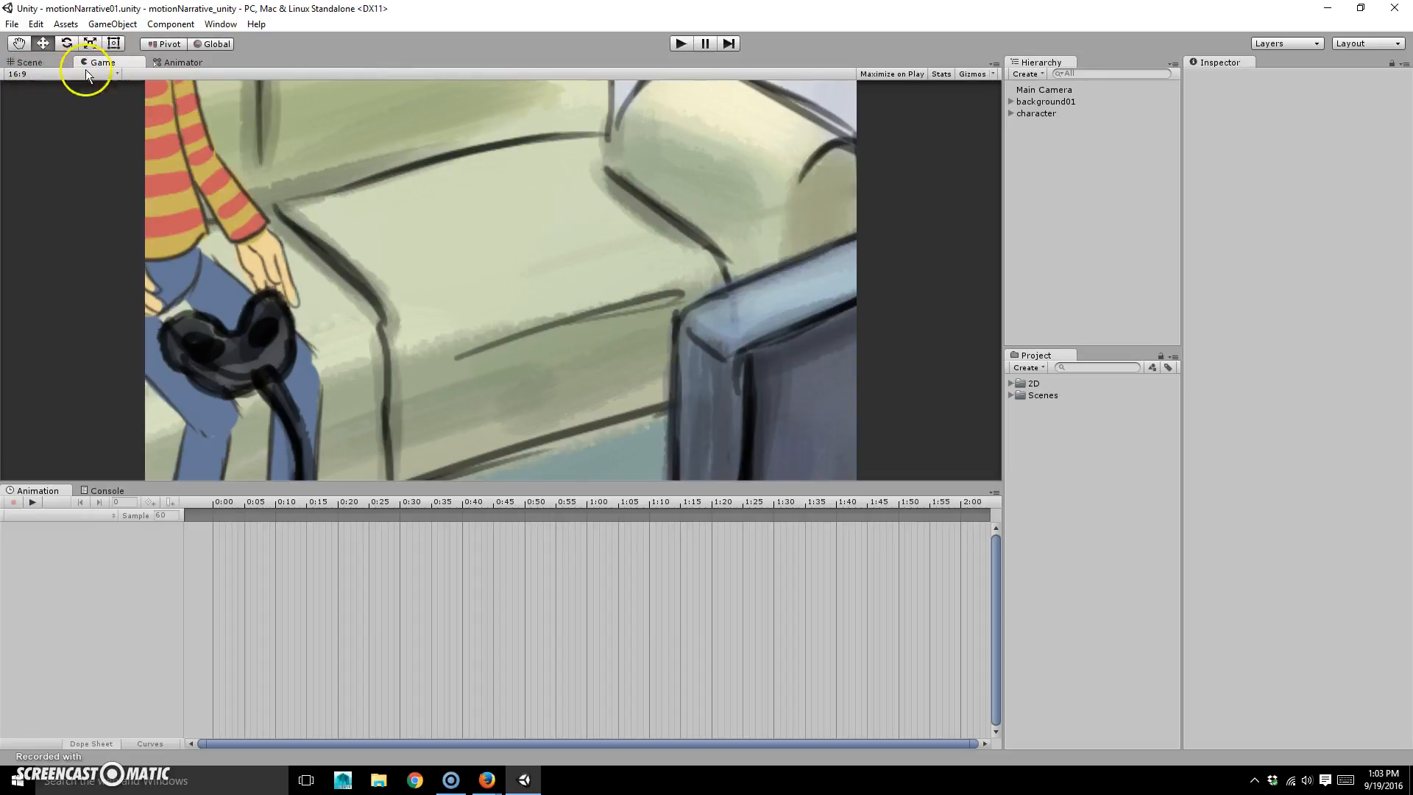
Enlarge the Main Camera's orthographic size to about 11.14, raise it to Y 0.57, and check the framing in the game view.
click(29, 62)
click(97, 61)
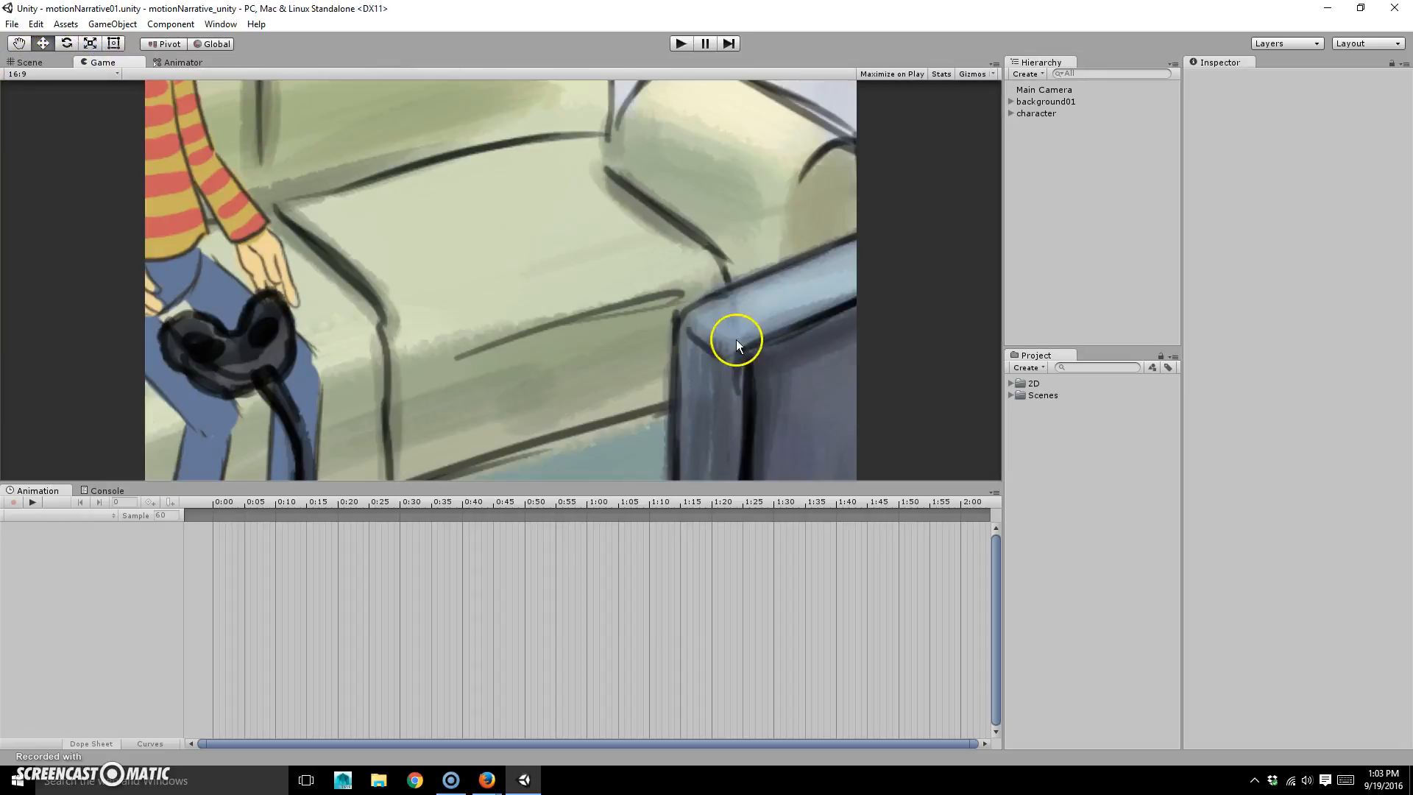
click(40, 62)
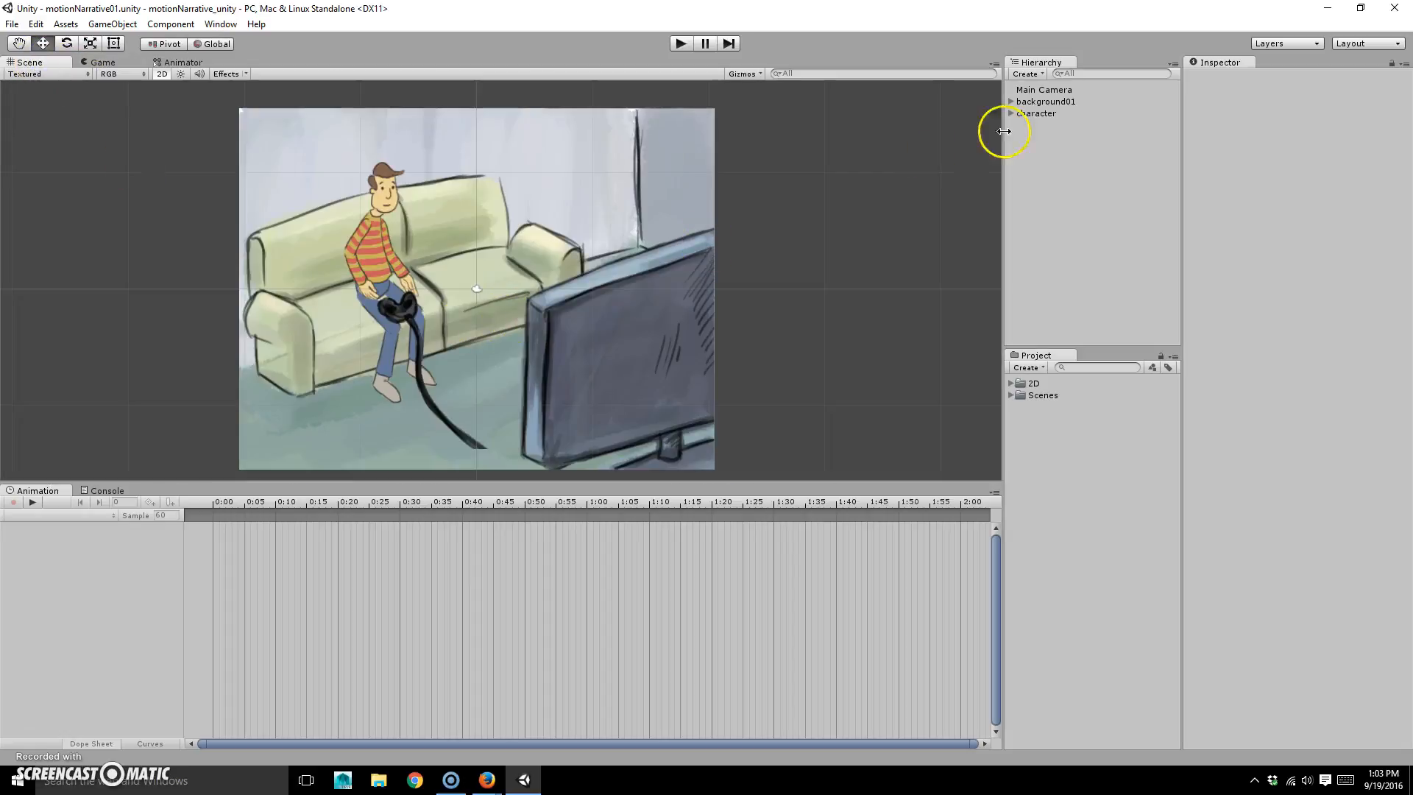
click(1053, 89)
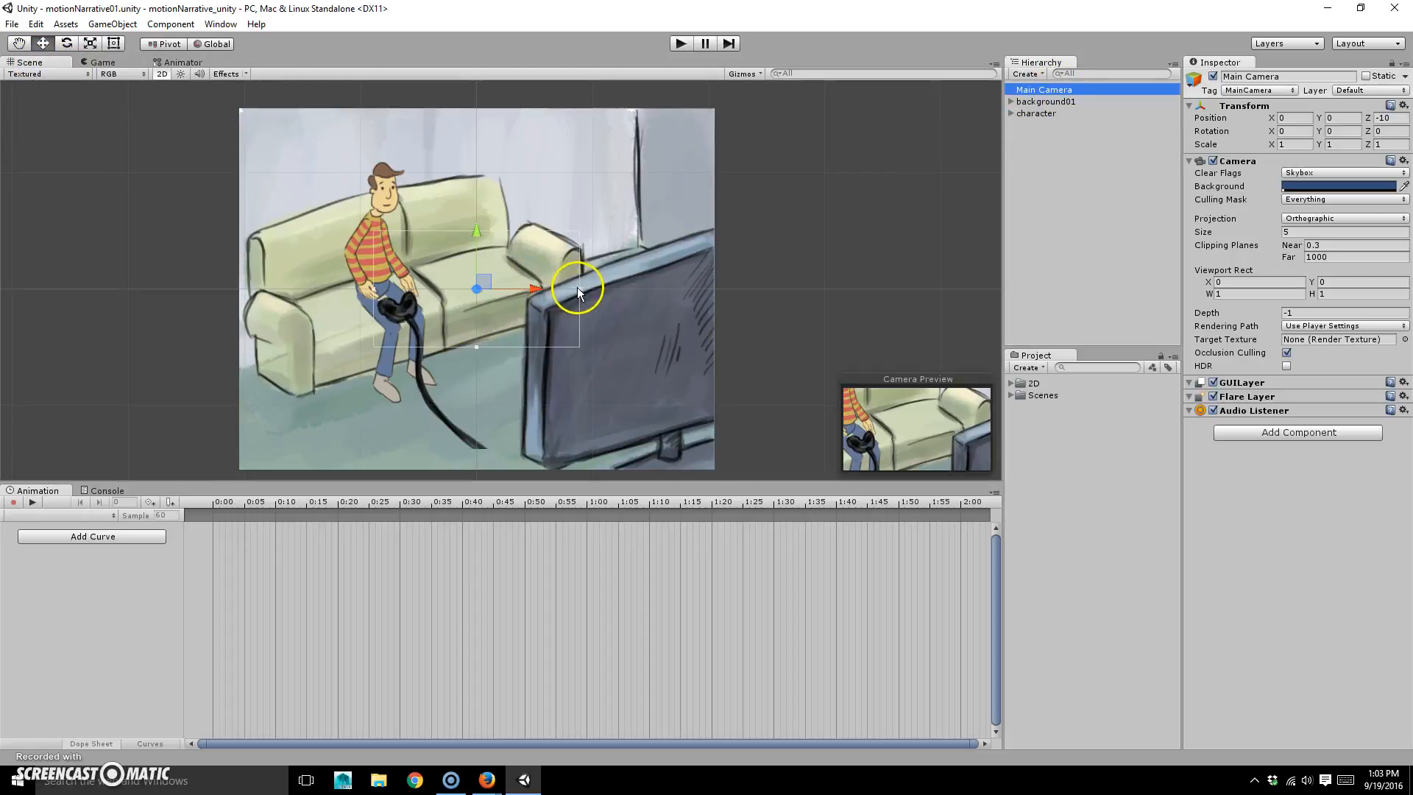
drag(579, 289, 708, 284)
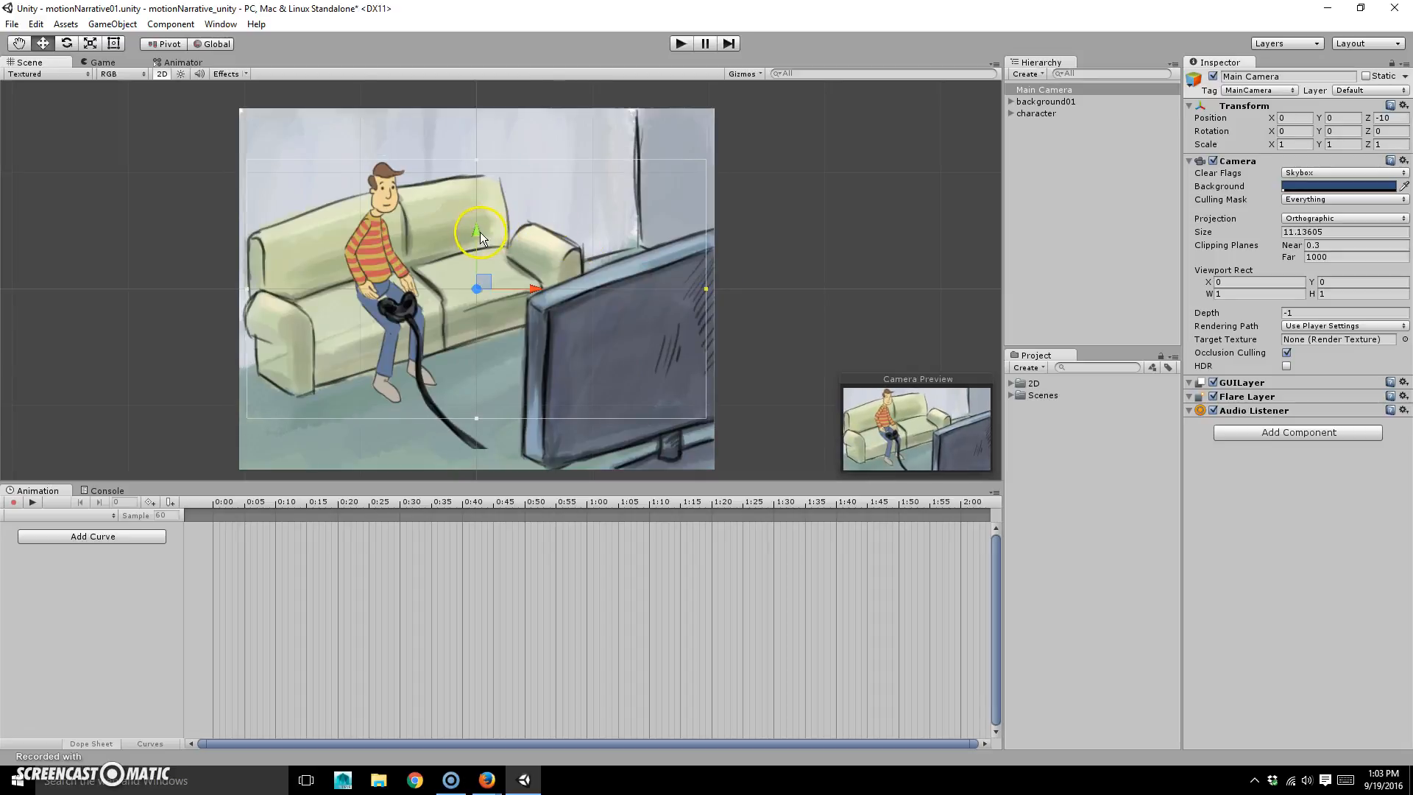
drag(480, 232, 480, 225)
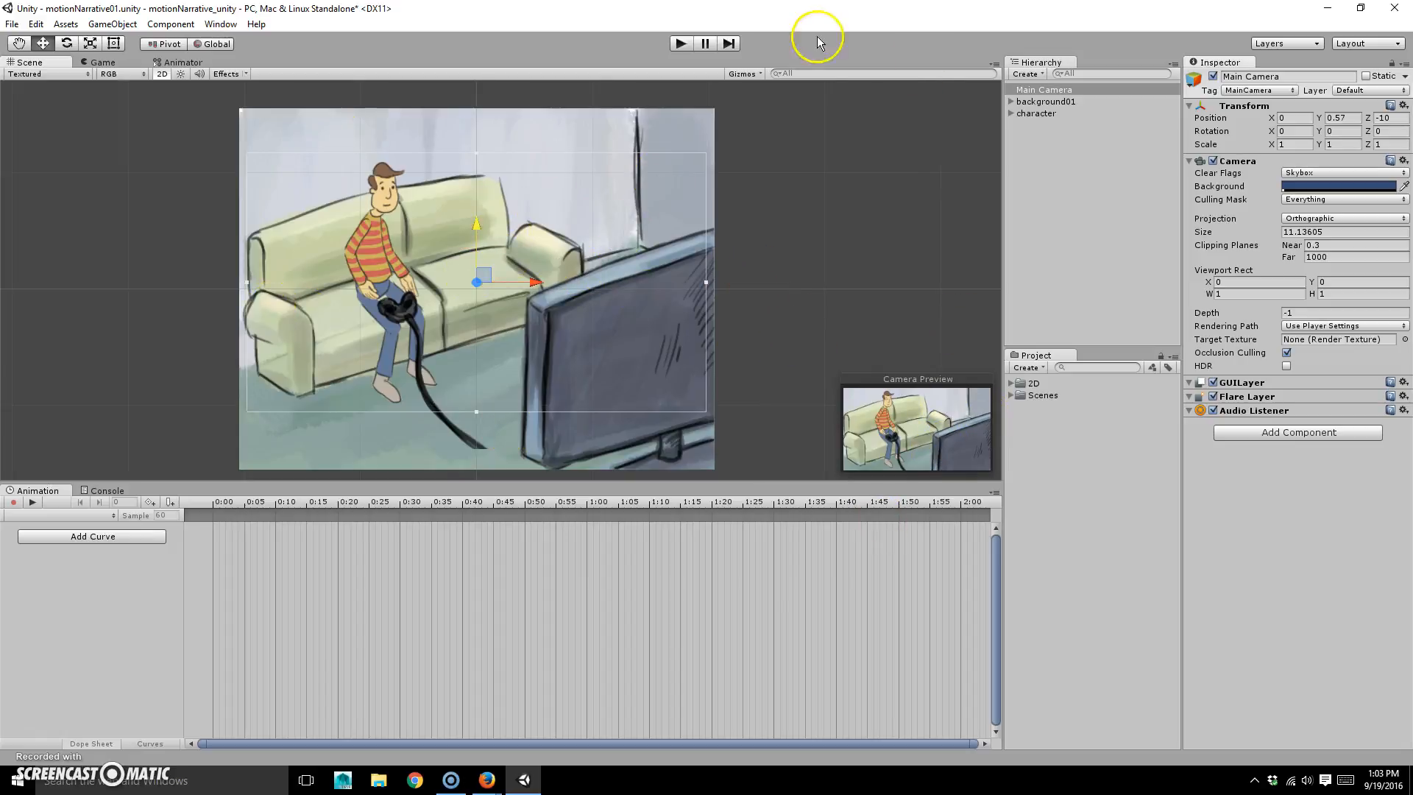
click(105, 61)
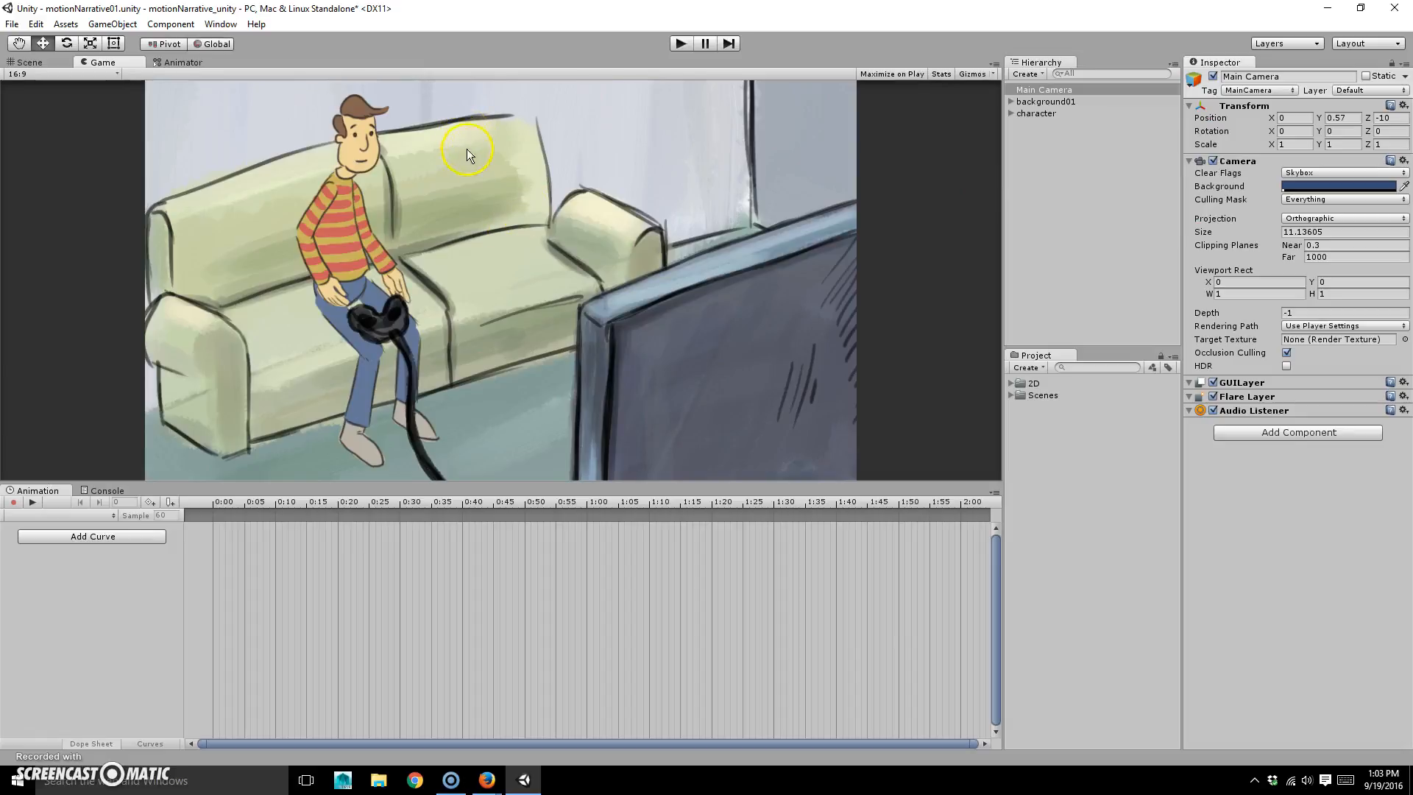
Create a new top-level project folder named Prefab.
click(1044, 114)
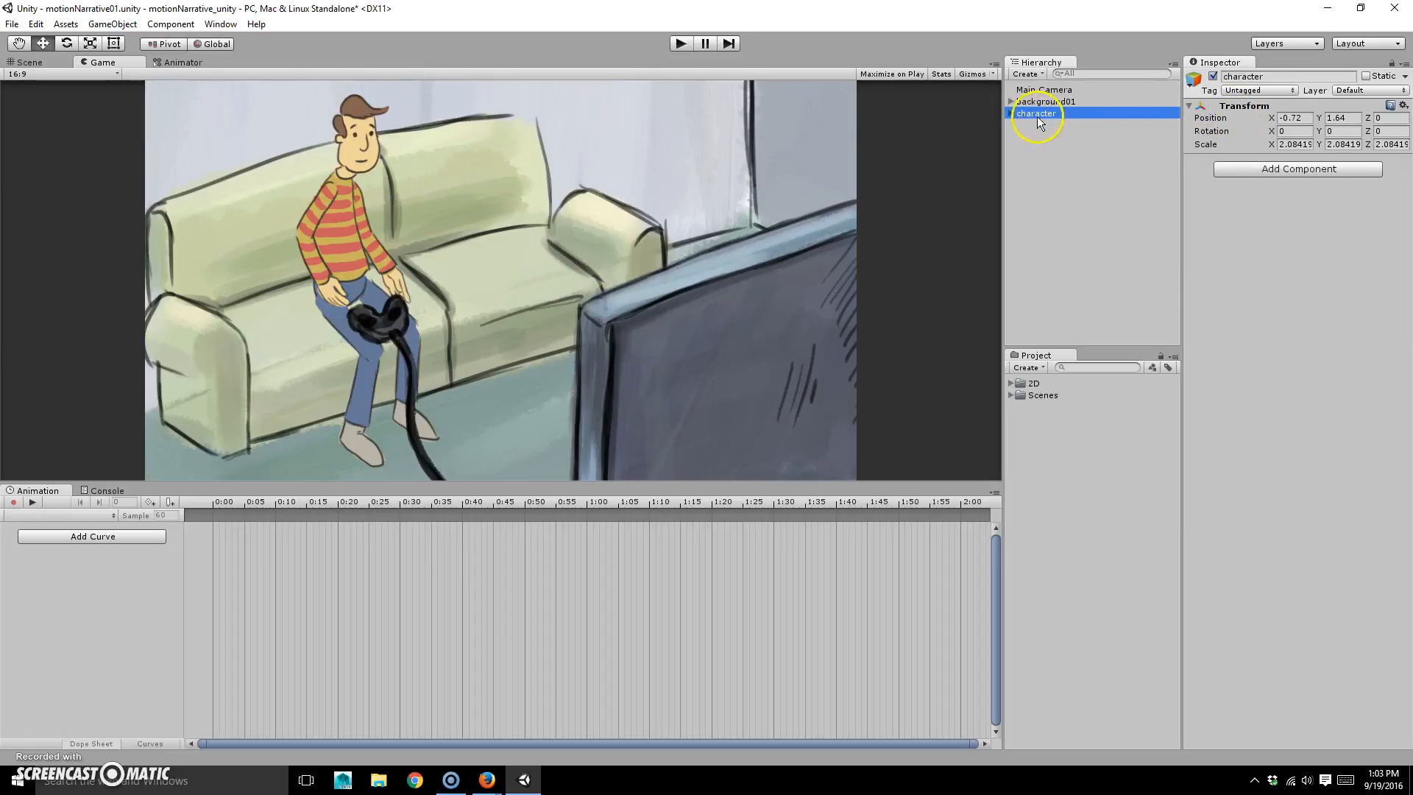
click(1010, 113)
click(1011, 113)
right_click(1070, 441)
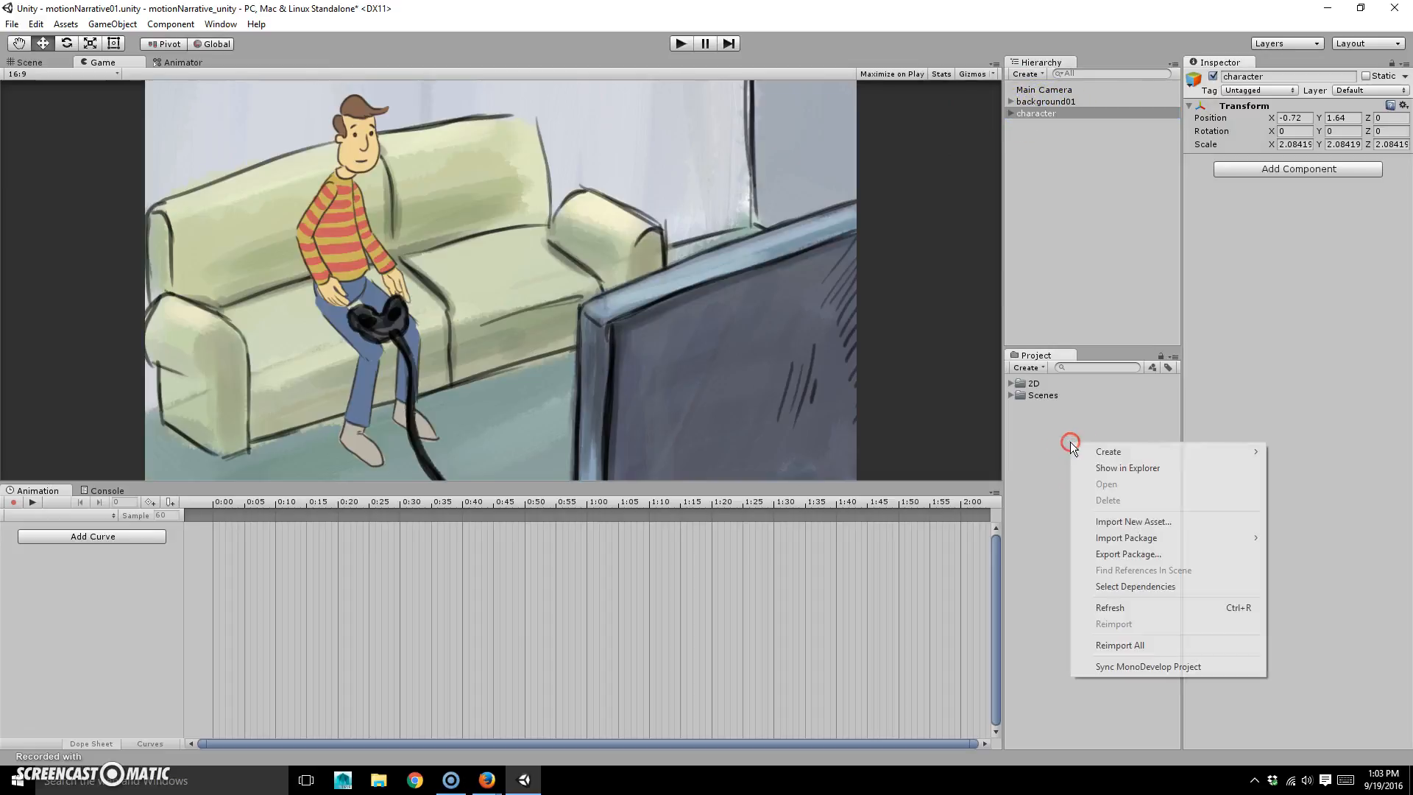
mouse_move(1140, 451)
click(946, 451)
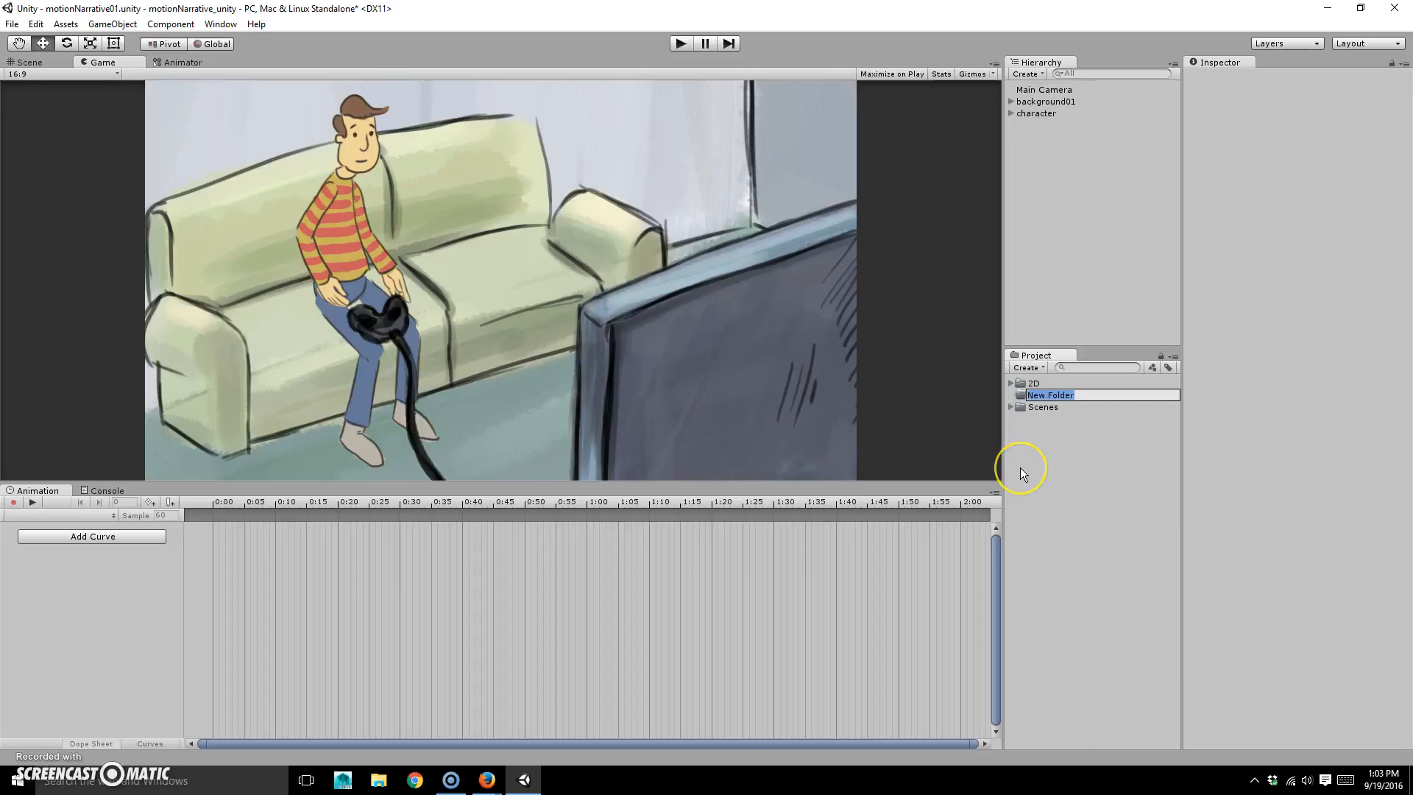
text(Prefab)
key(Return)
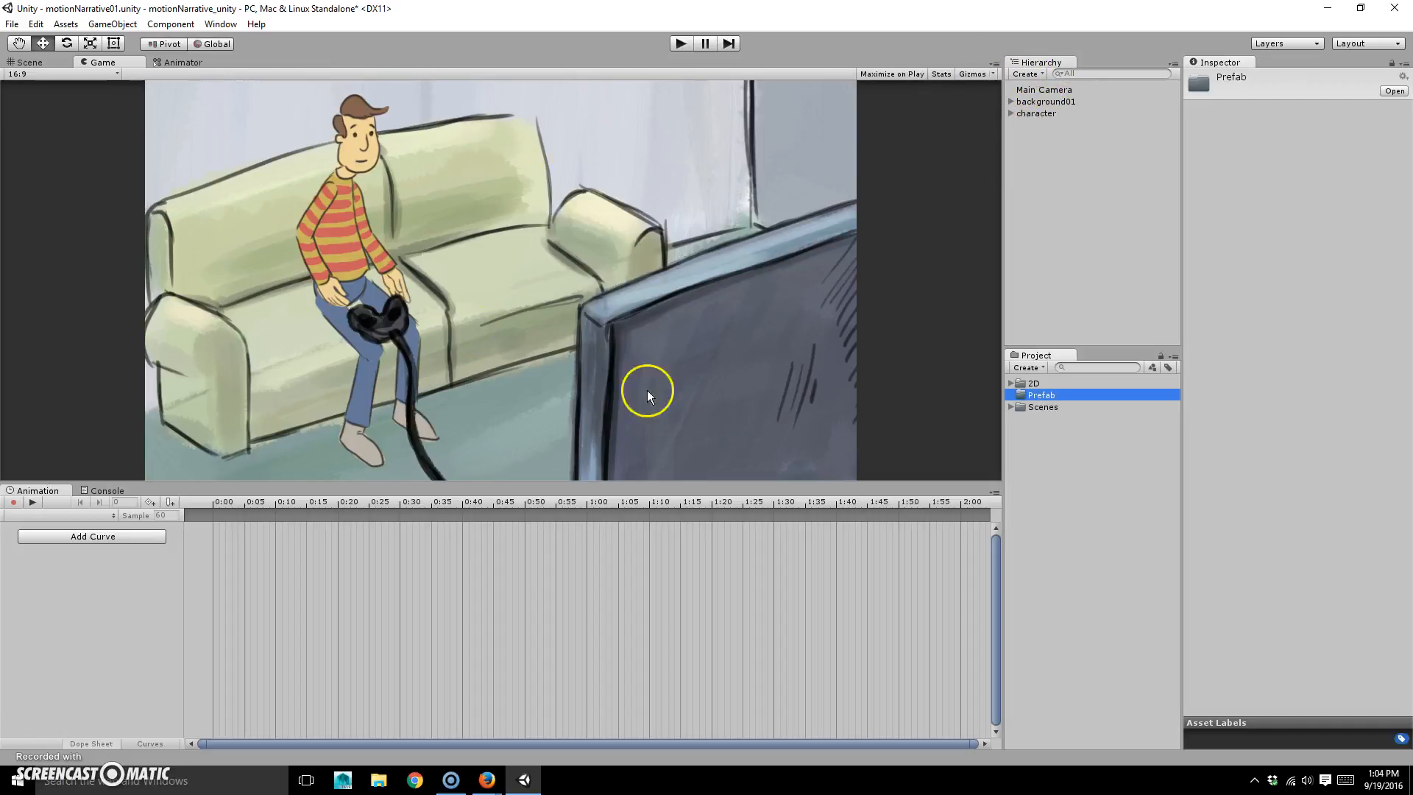
Inspect the character's char_c_waist part, and store the whole character hierarchy as a prefab in the Prefab folder.
click(1010, 114)
click(1021, 125)
click(1058, 125)
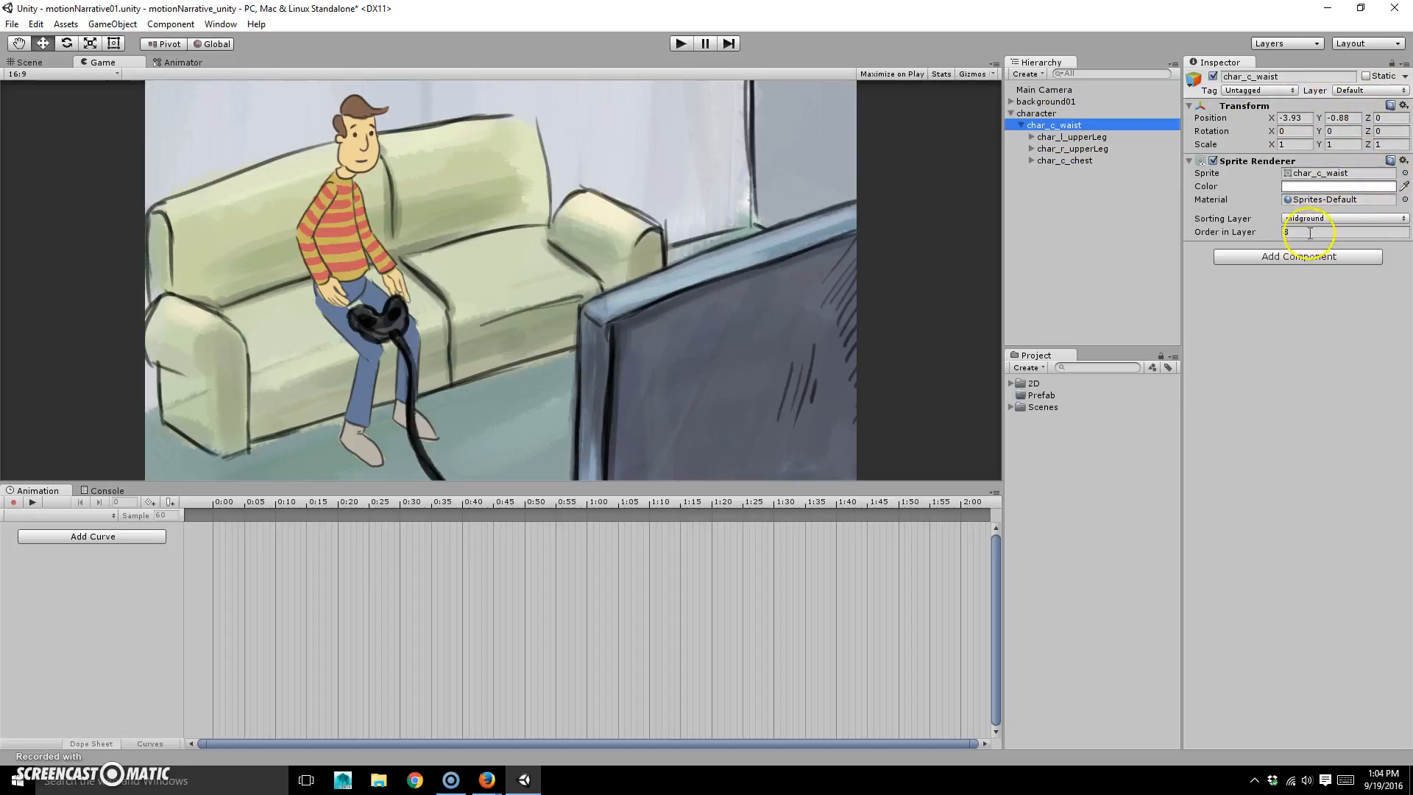
click(1011, 114)
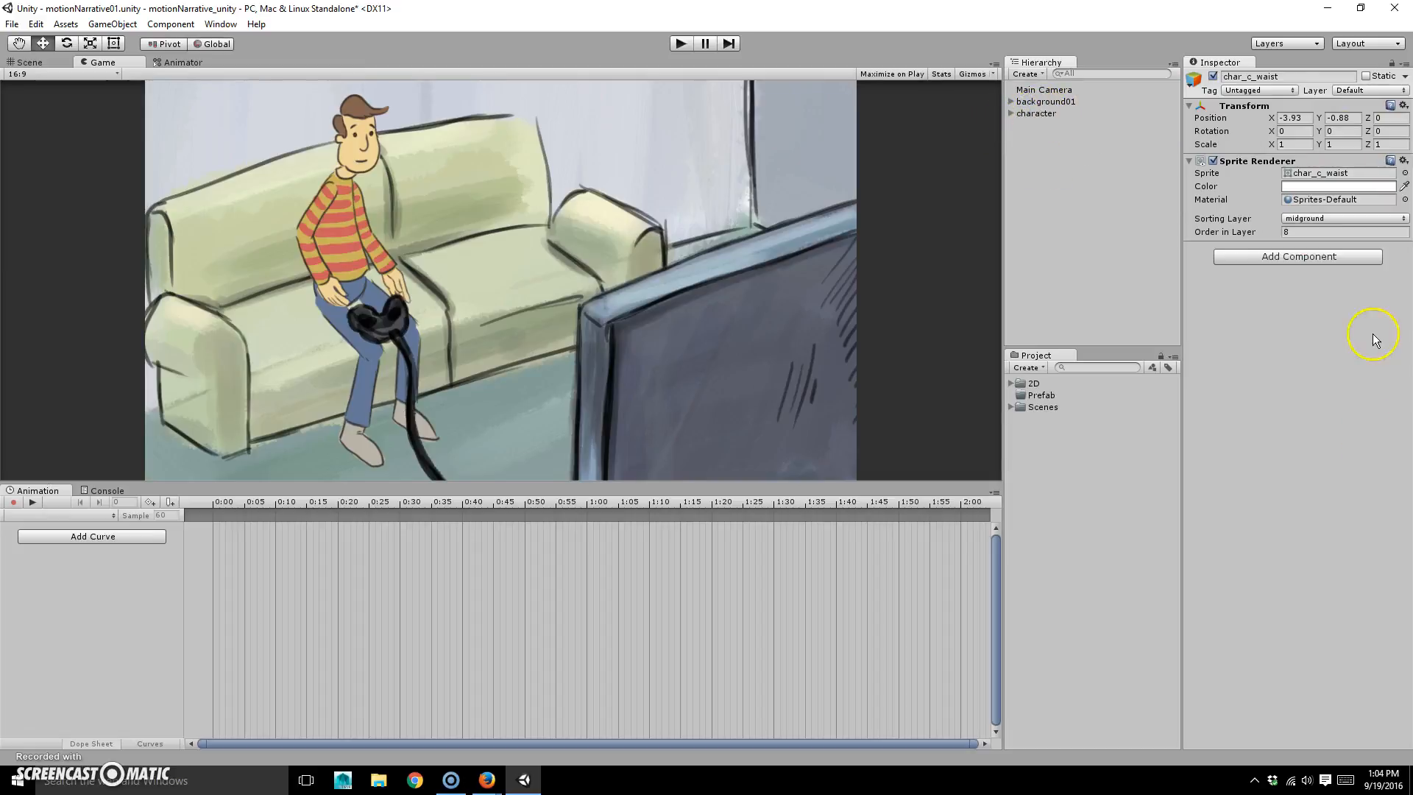
click(1050, 112)
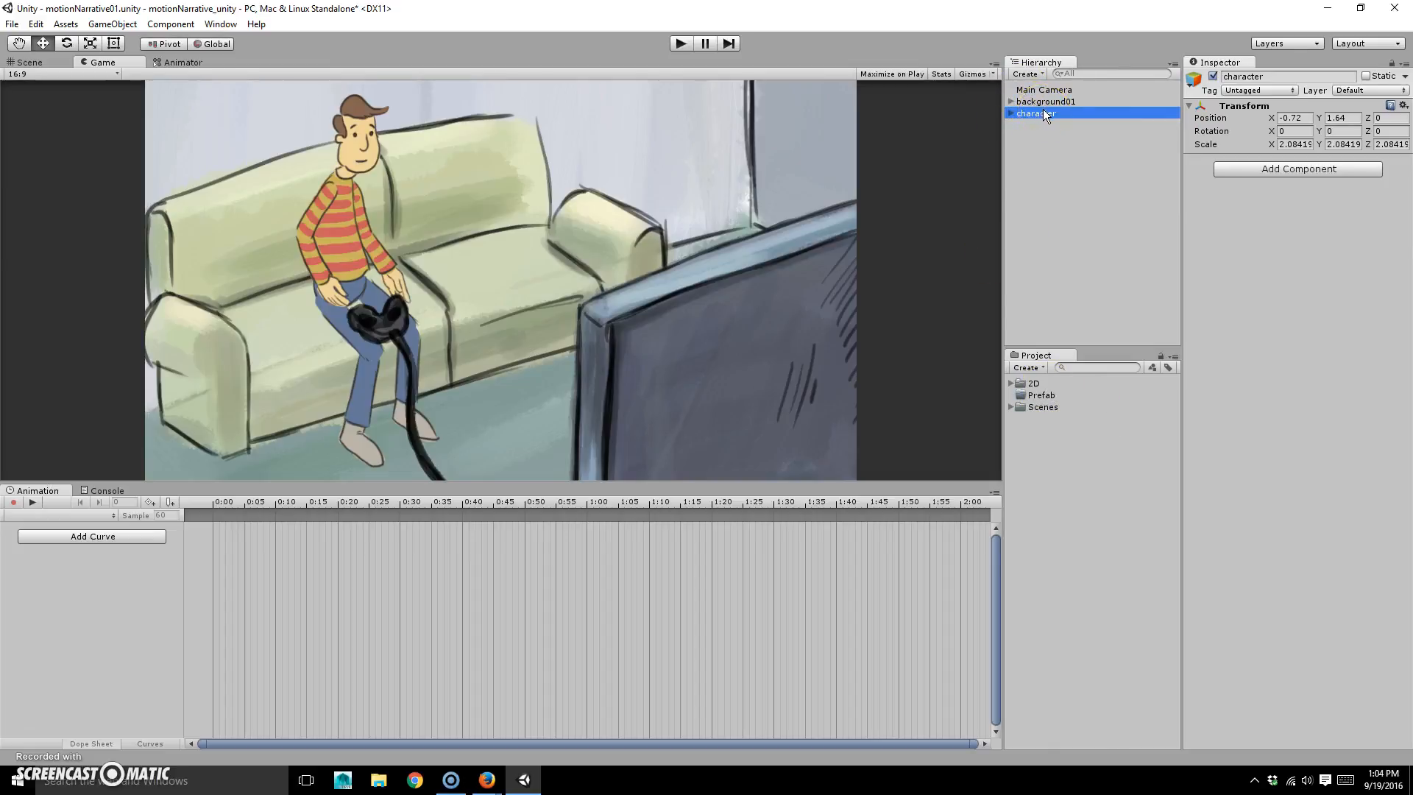
drag(1043, 109, 1048, 394)
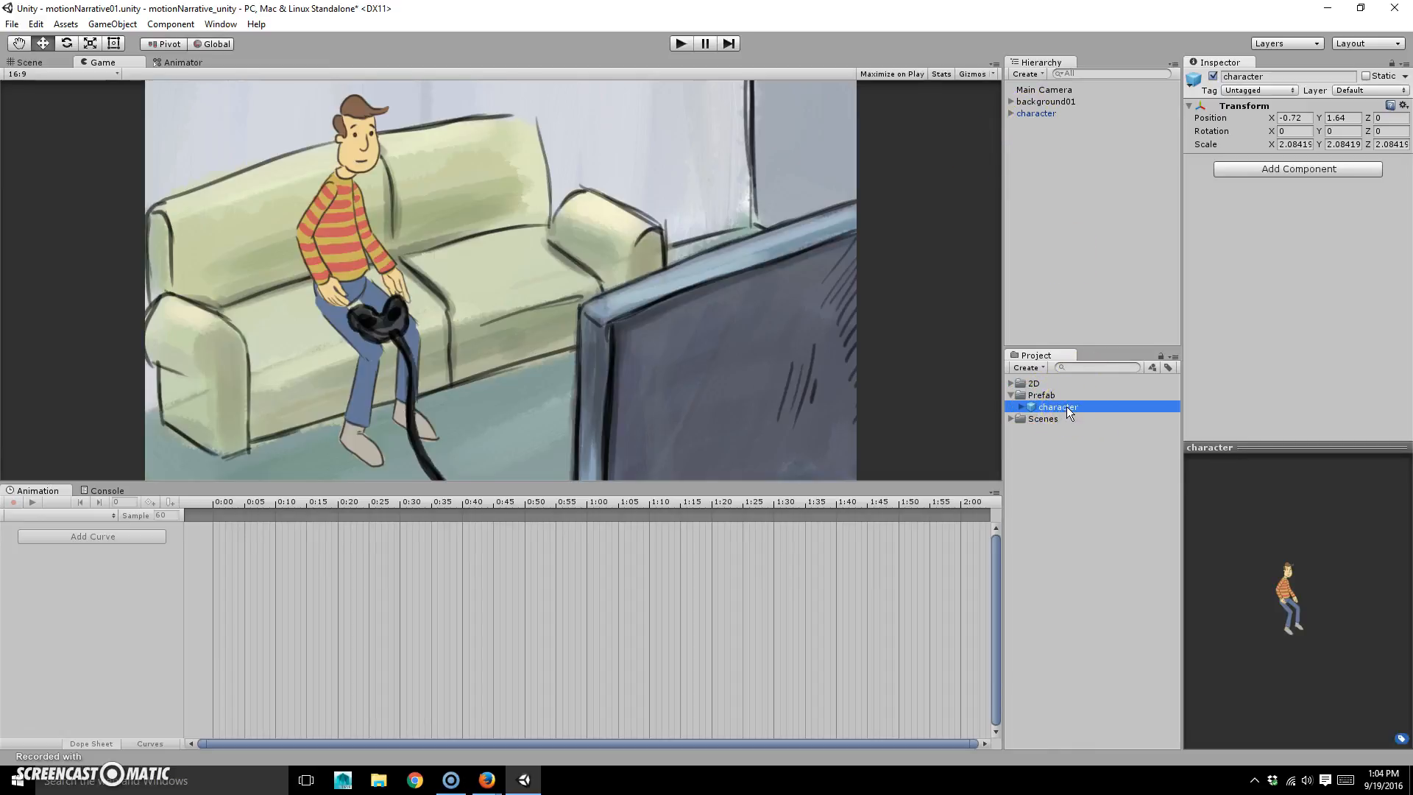
Try placing two extra instances of the character prefab in the scene, and undo both placements.
drag(1064, 408, 575, 248)
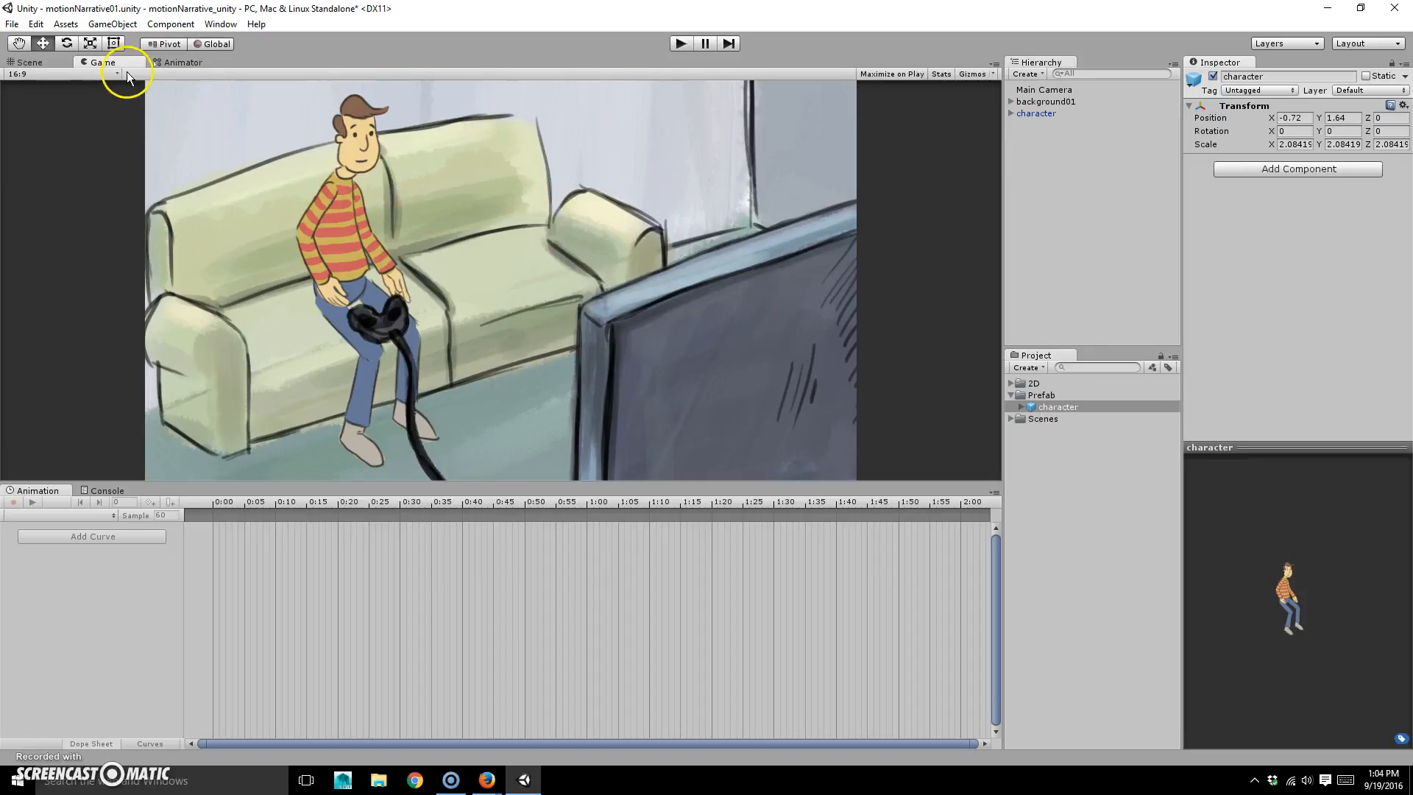
click(29, 62)
drag(1058, 405, 602, 251)
drag(1070, 407, 728, 244)
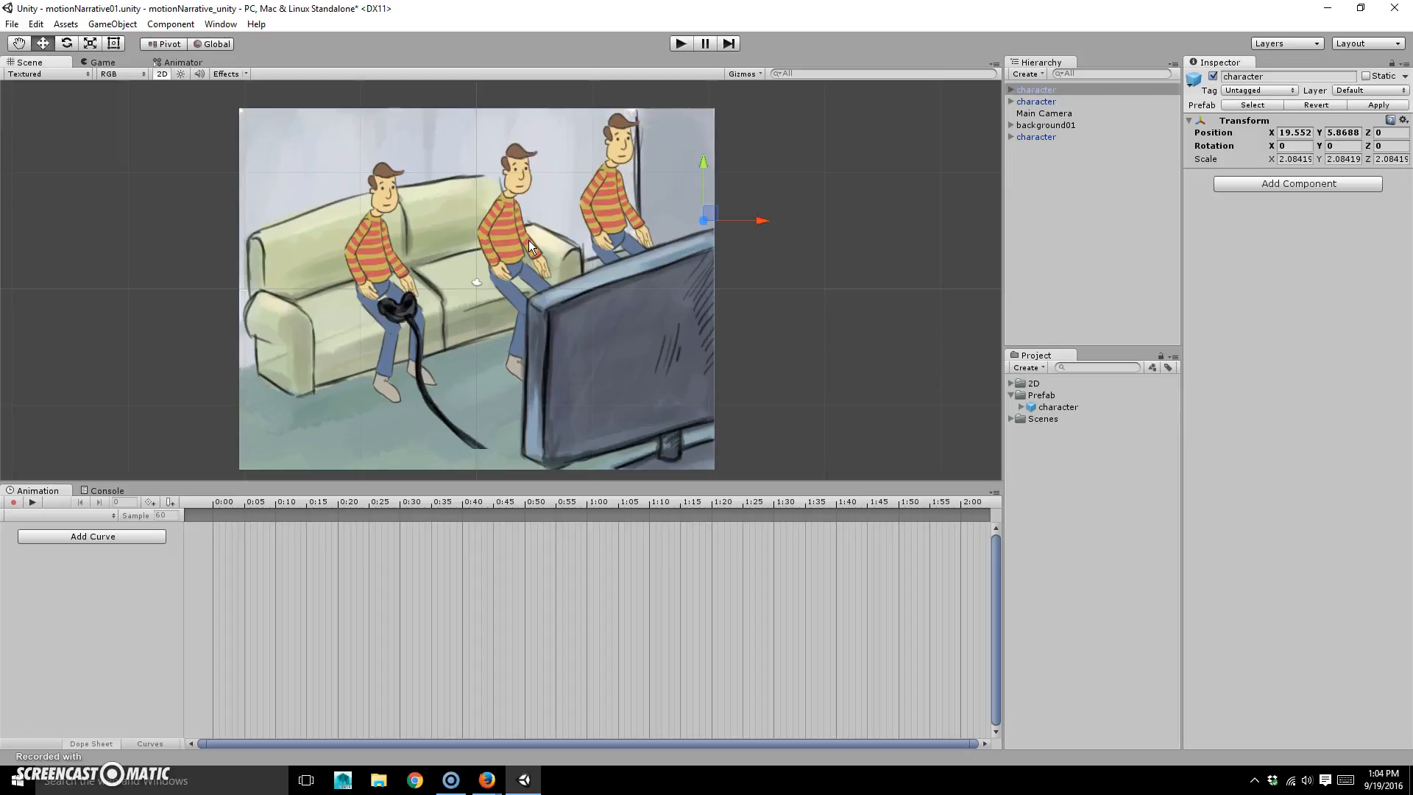
key(ctrl+z)
key(ctrl+z)
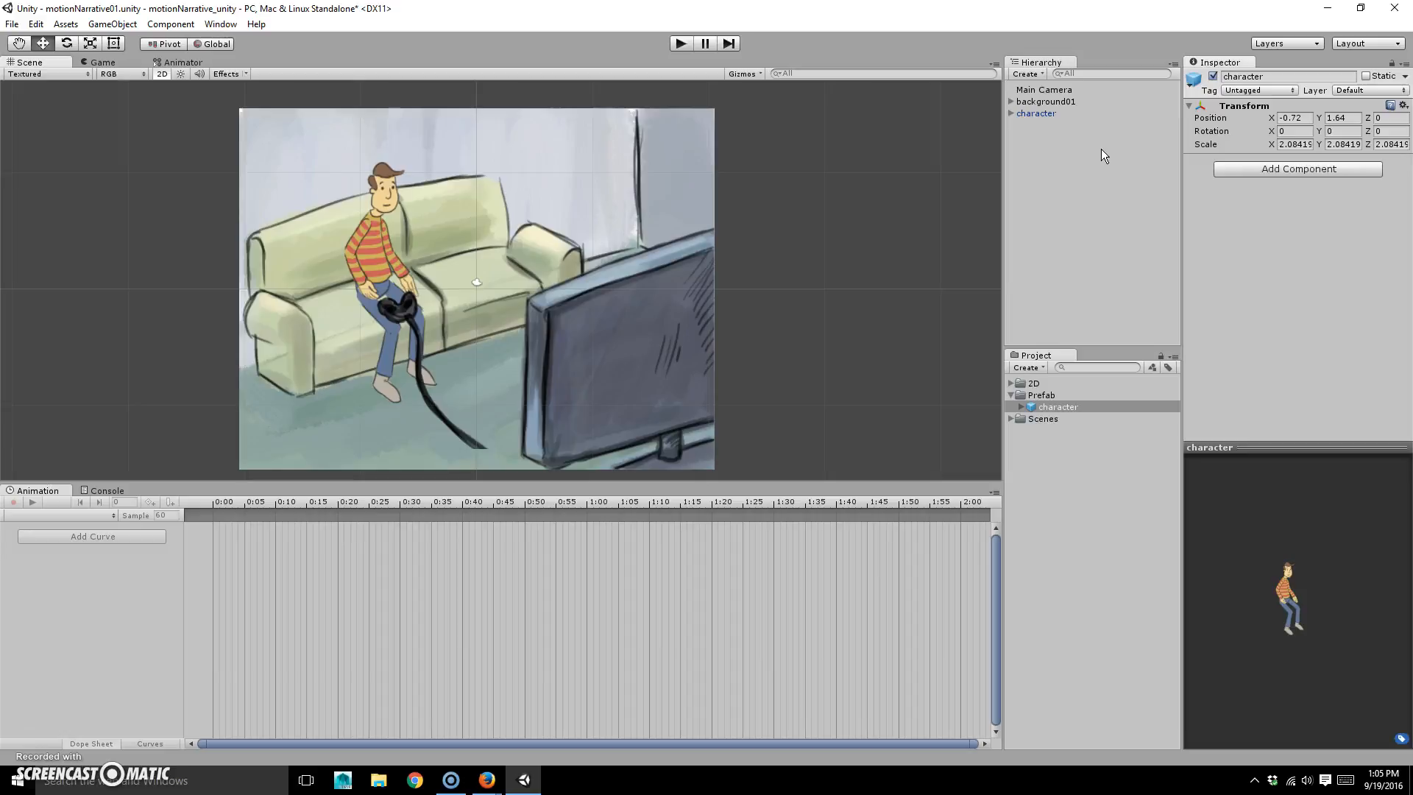
Select the four panel02 sprites in the 2D folder, from backgroundPanel_02a through panel_02d.
click(532, 307)
click(596, 321)
click(1010, 419)
click(1011, 418)
click(1011, 384)
click(1079, 418)
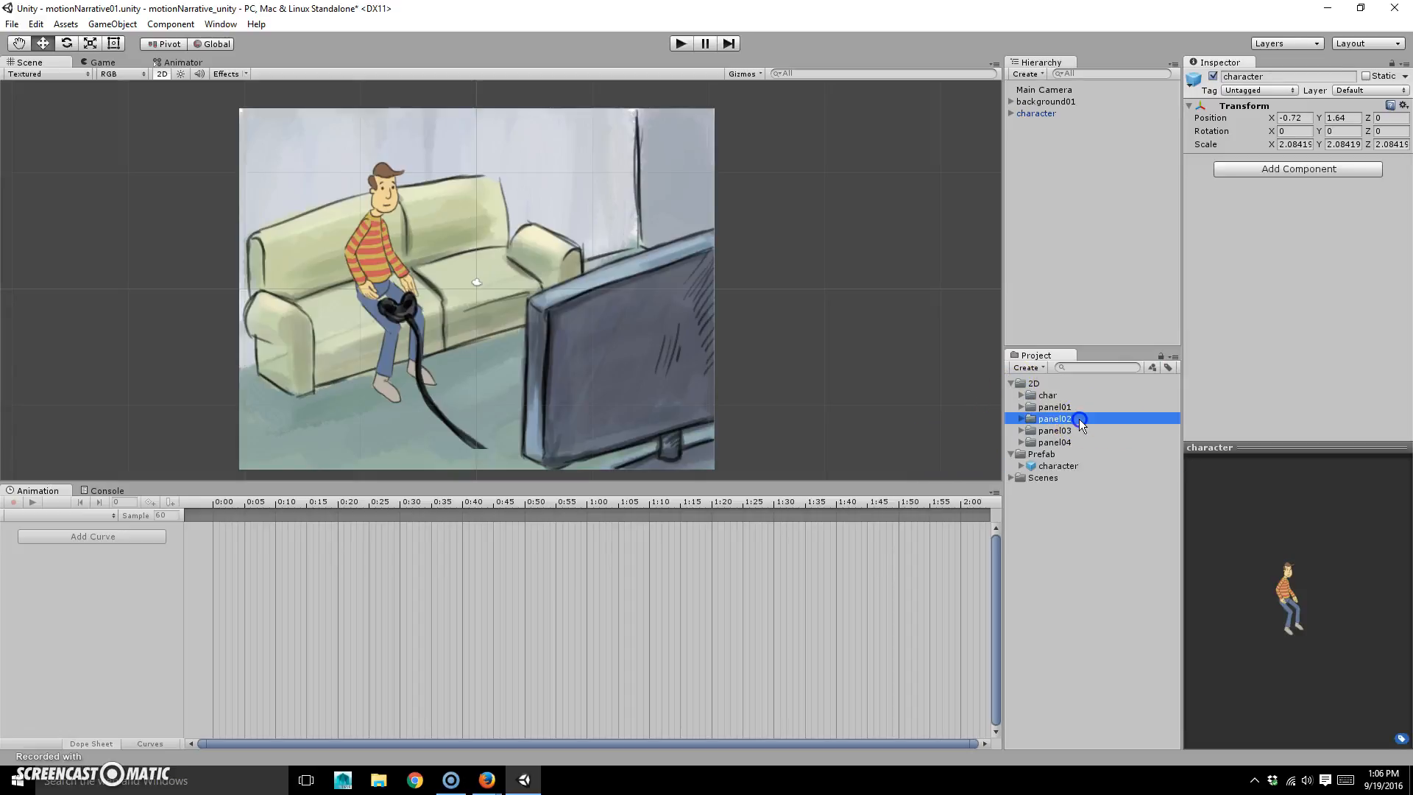
click(1020, 420)
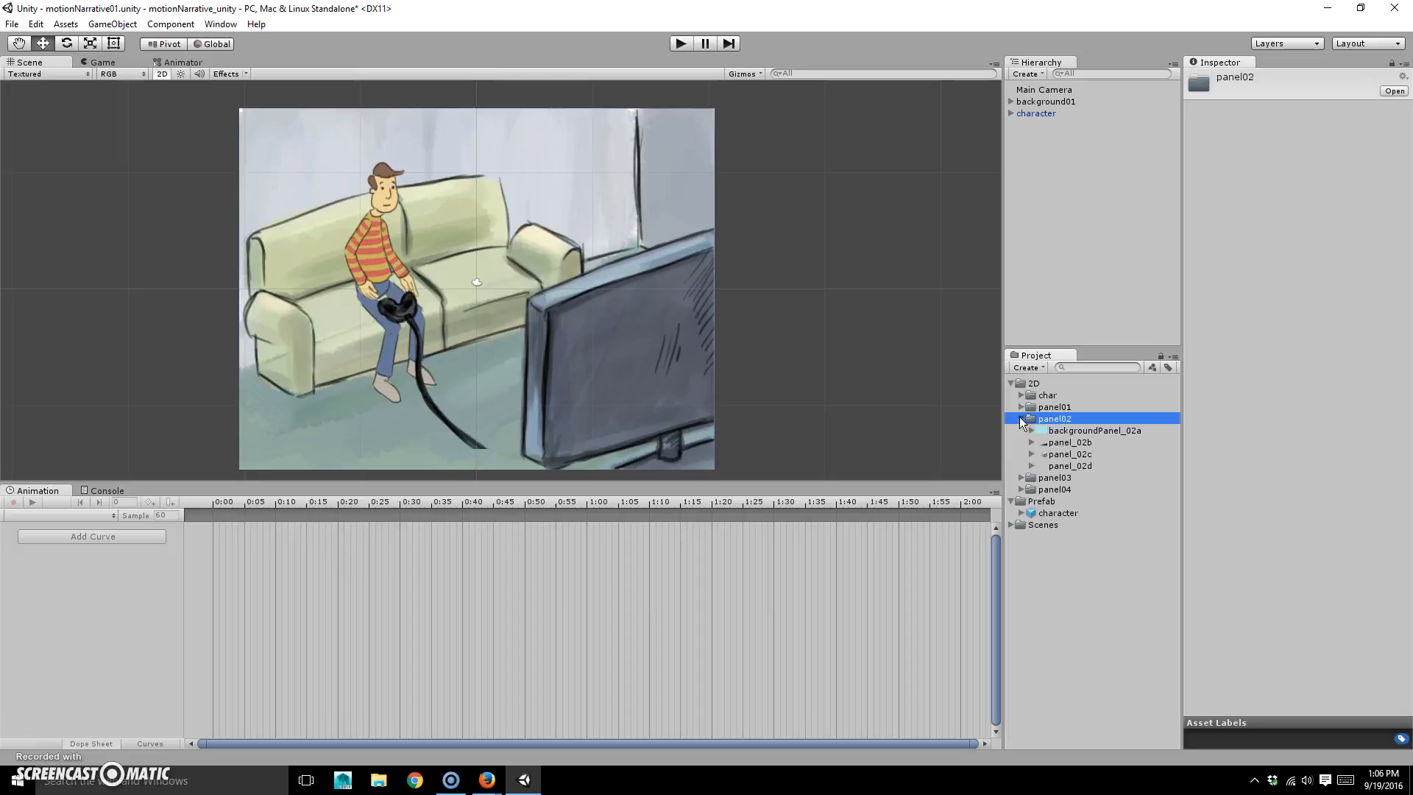
click(1020, 418)
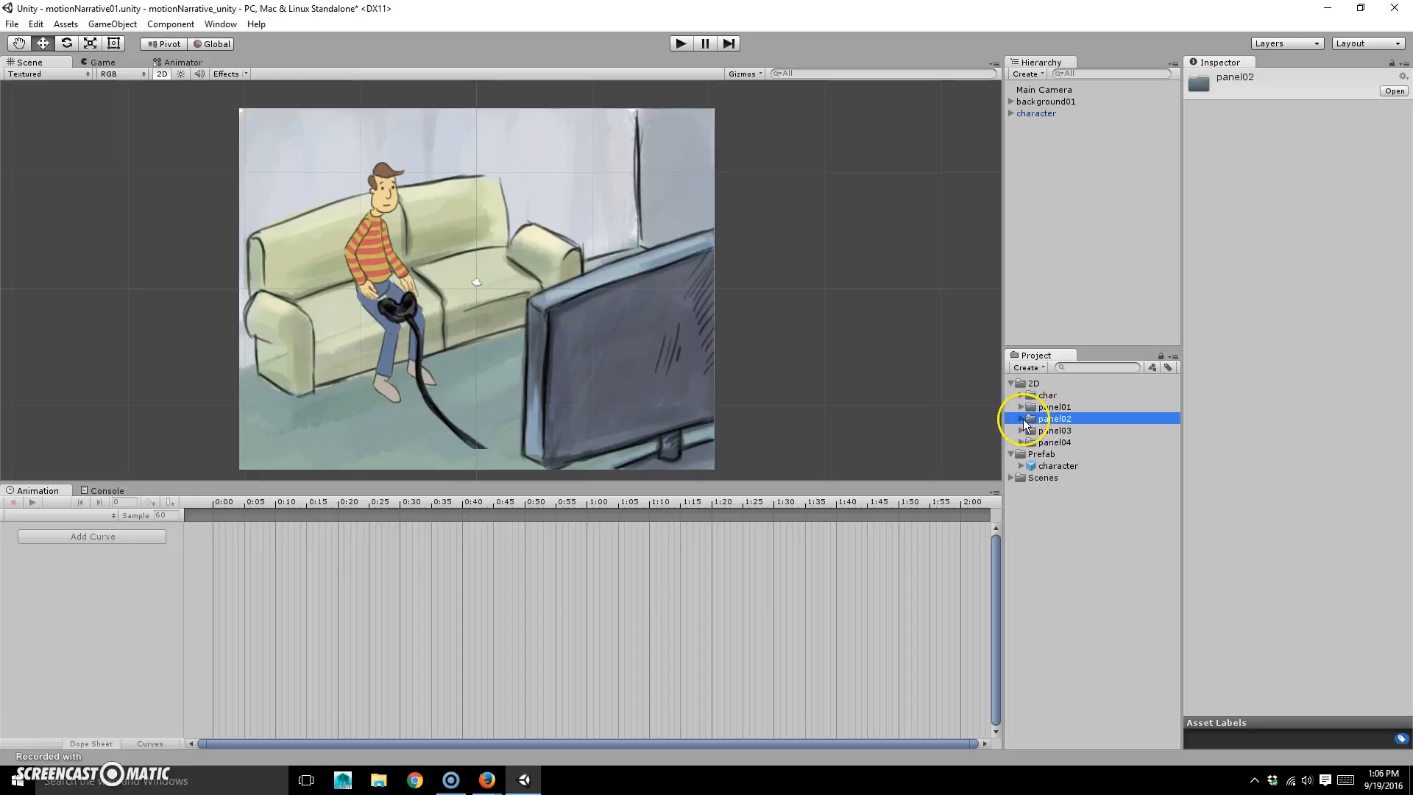
click(1021, 419)
click(1075, 431)
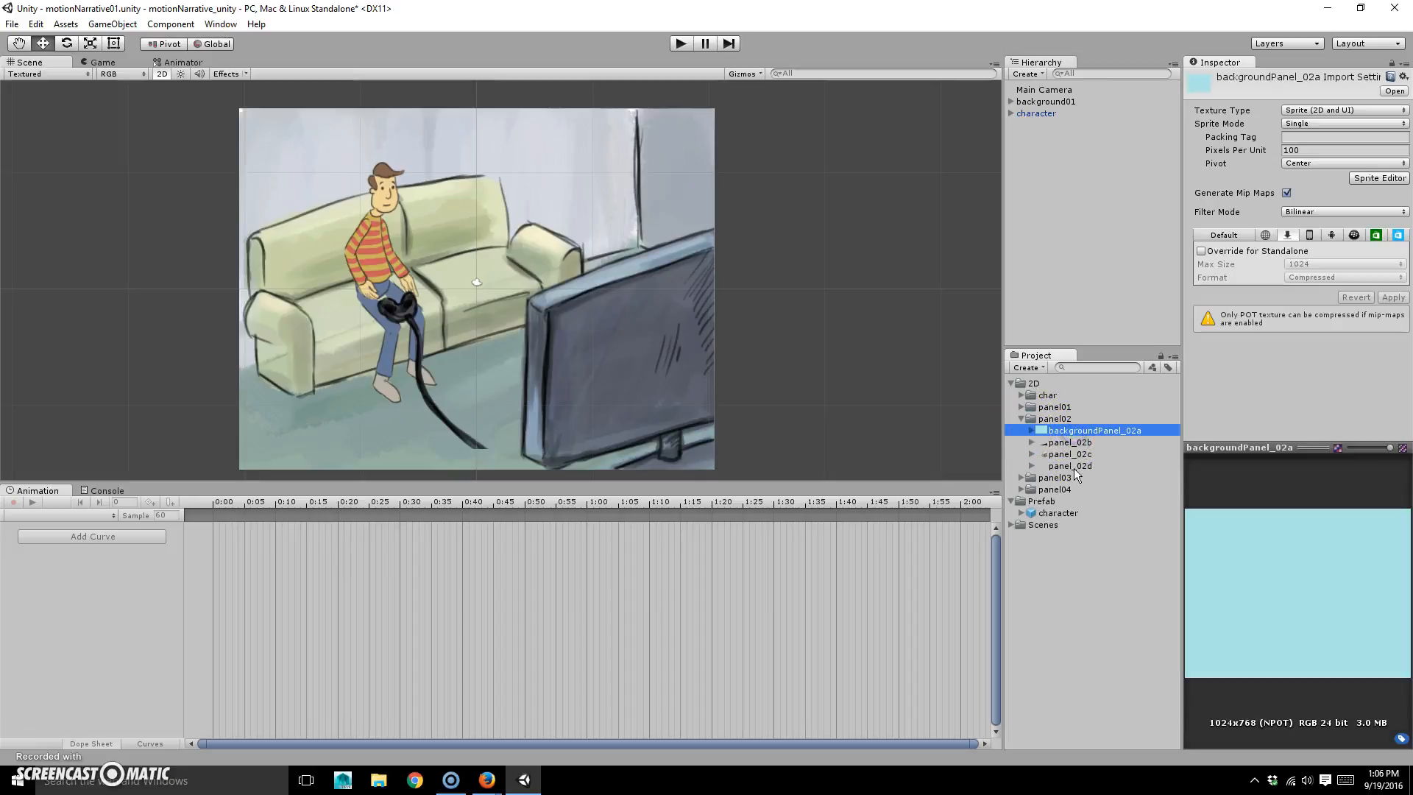
shift+click(1074, 466)
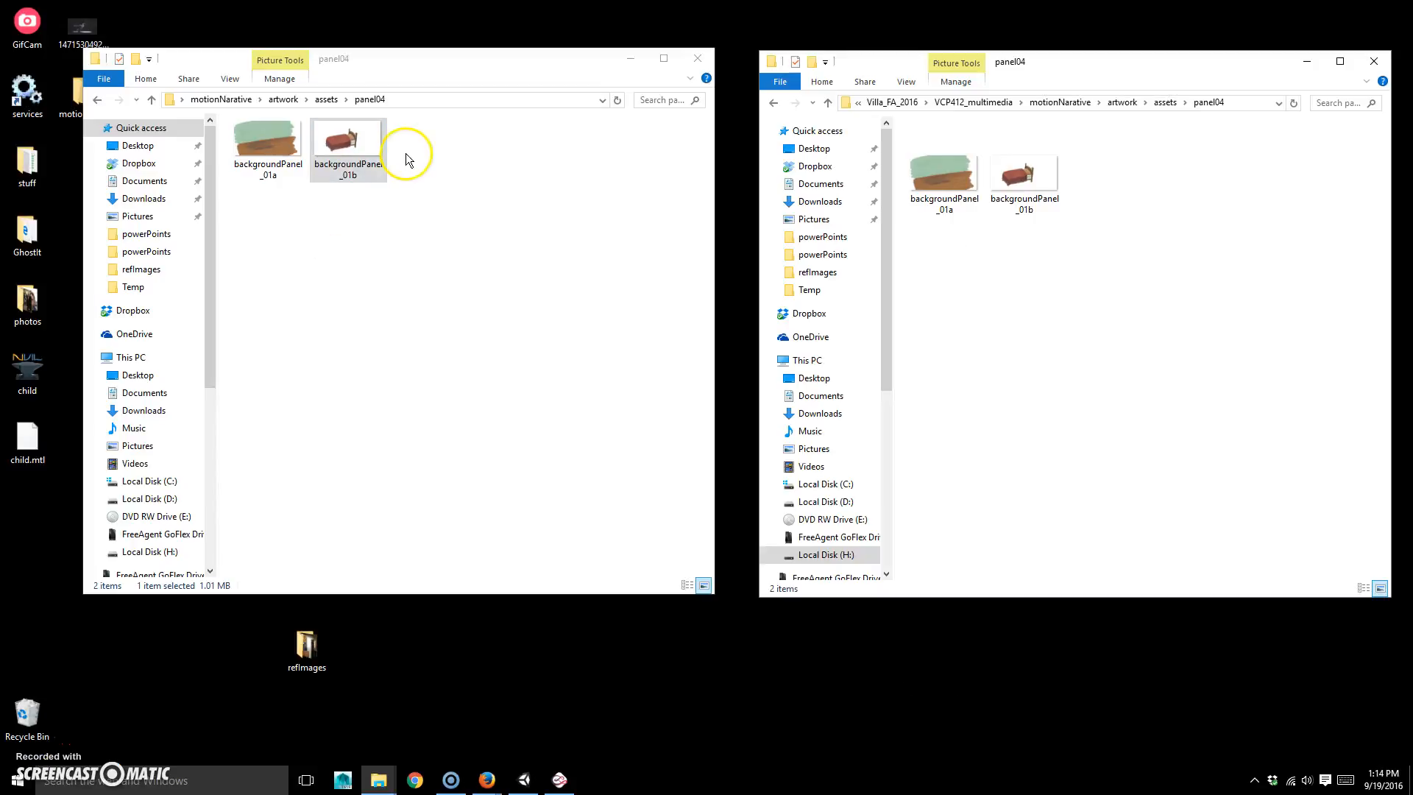
Switch to Unity, try placing the backgroundPanel_01b bed sprite over the fourth panel on the midground sorting layer, and delete it from the scene.
click(524, 780)
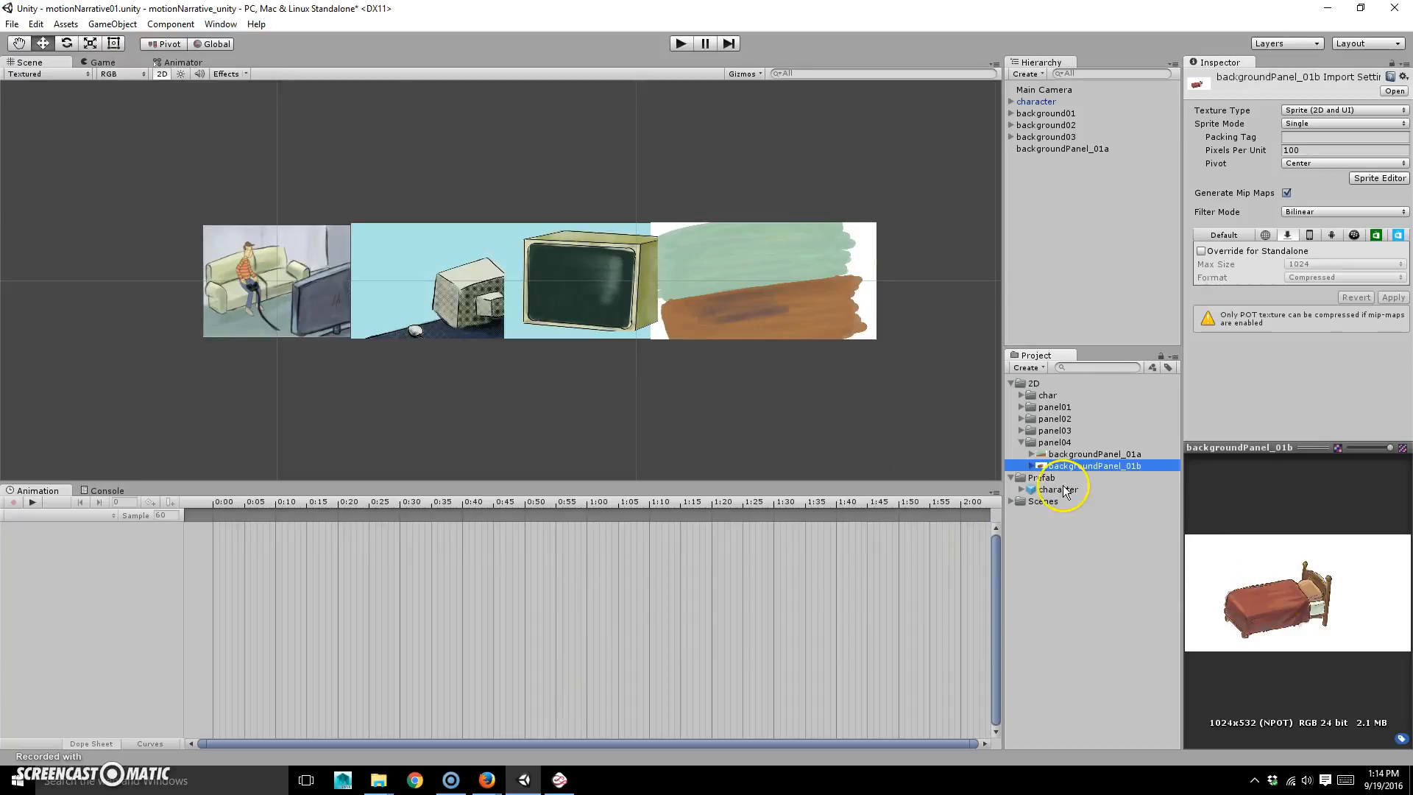
drag(1072, 466, 849, 299)
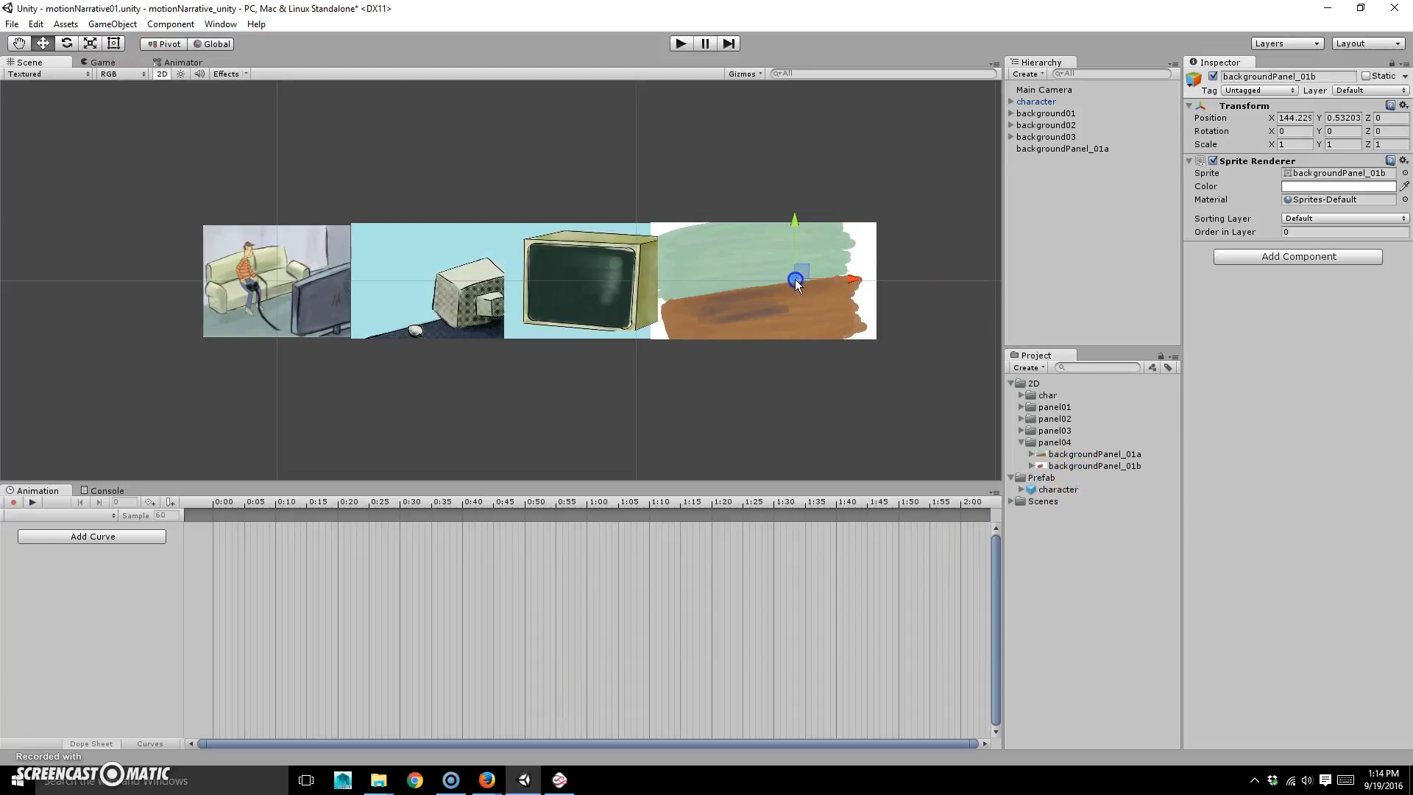
click(1346, 218)
click(1318, 268)
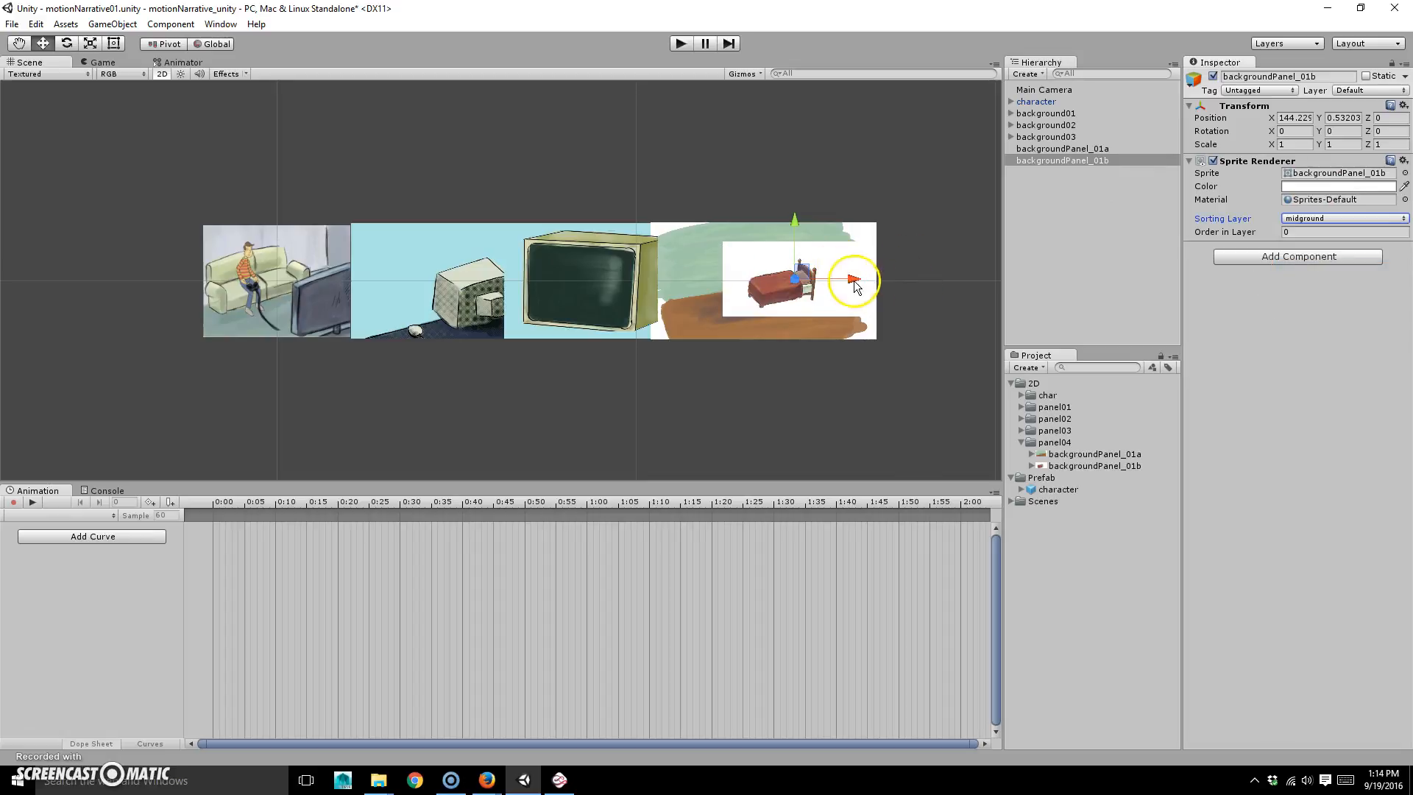
drag(843, 294, 789, 295)
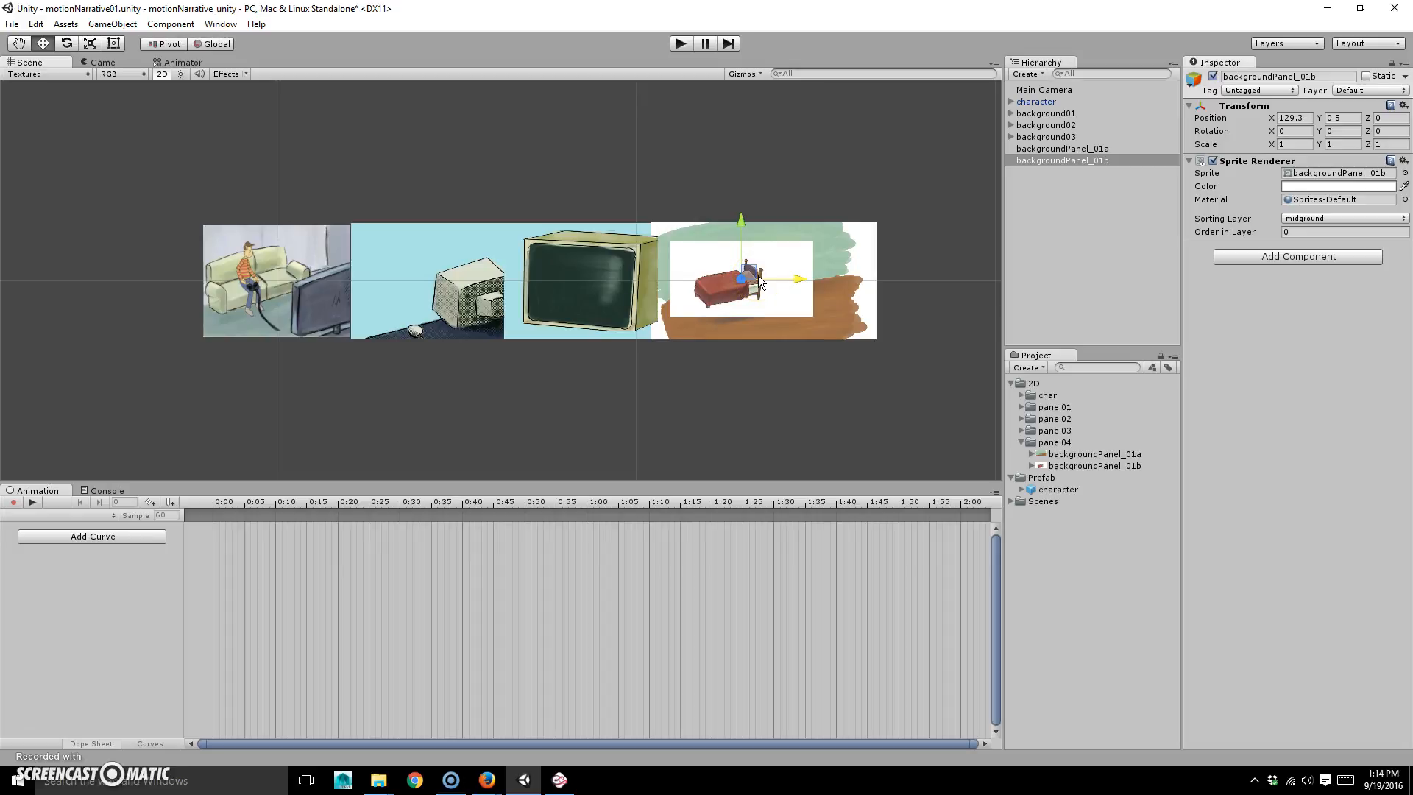
key(Delete)
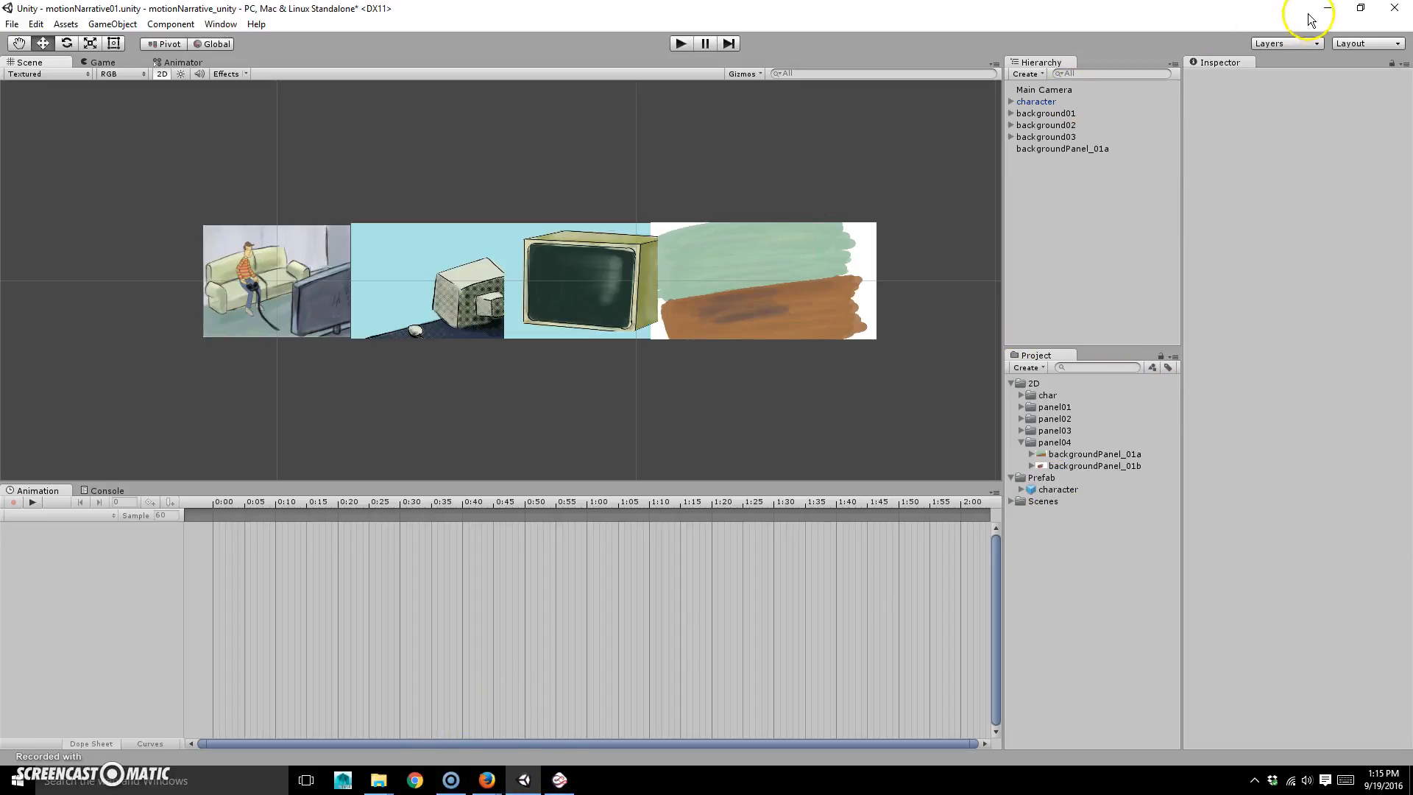
Switch to File Explorer and copy backgroundPanel_01b from the VCP412_multimedia panel04 folder into the other open panel04 folder.
click(1330, 10)
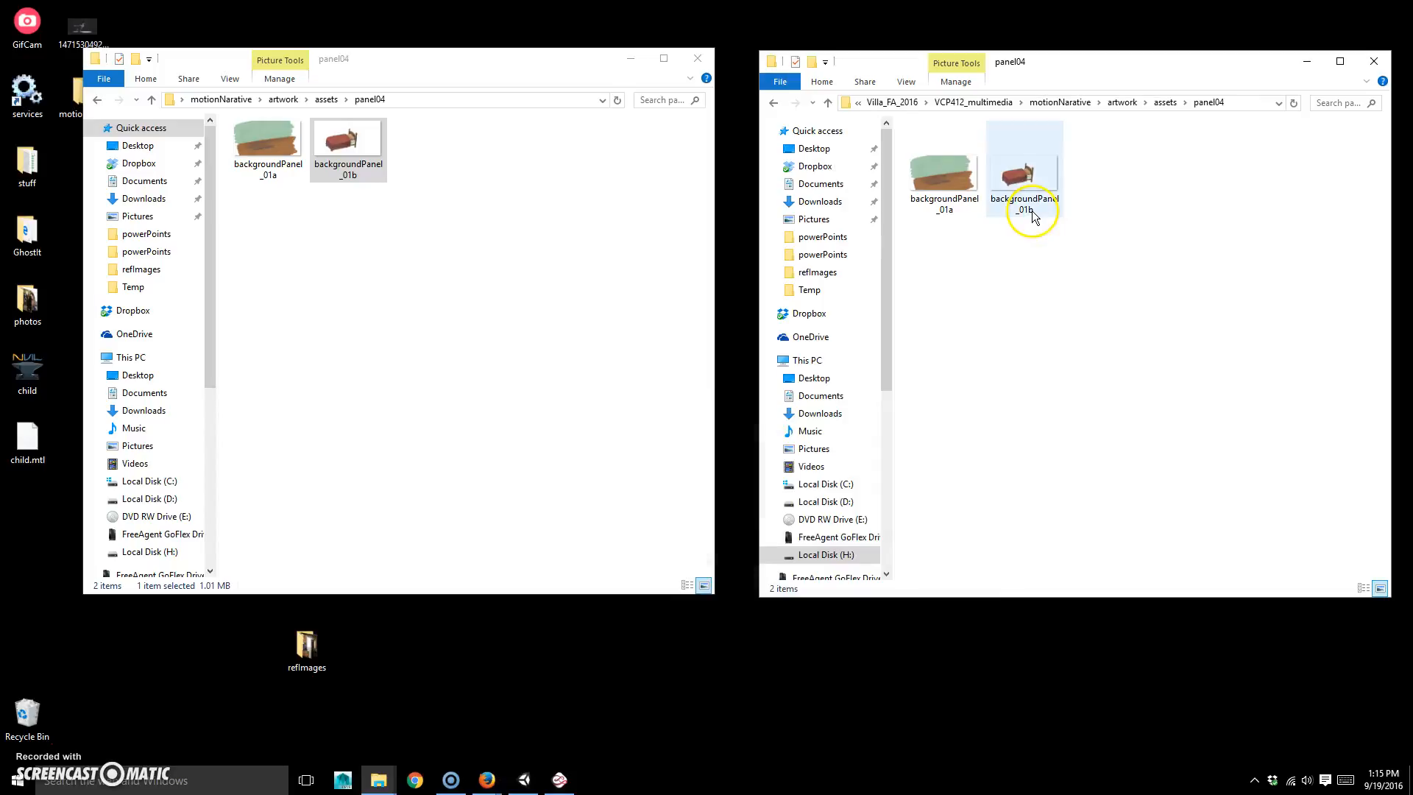
click(445, 197)
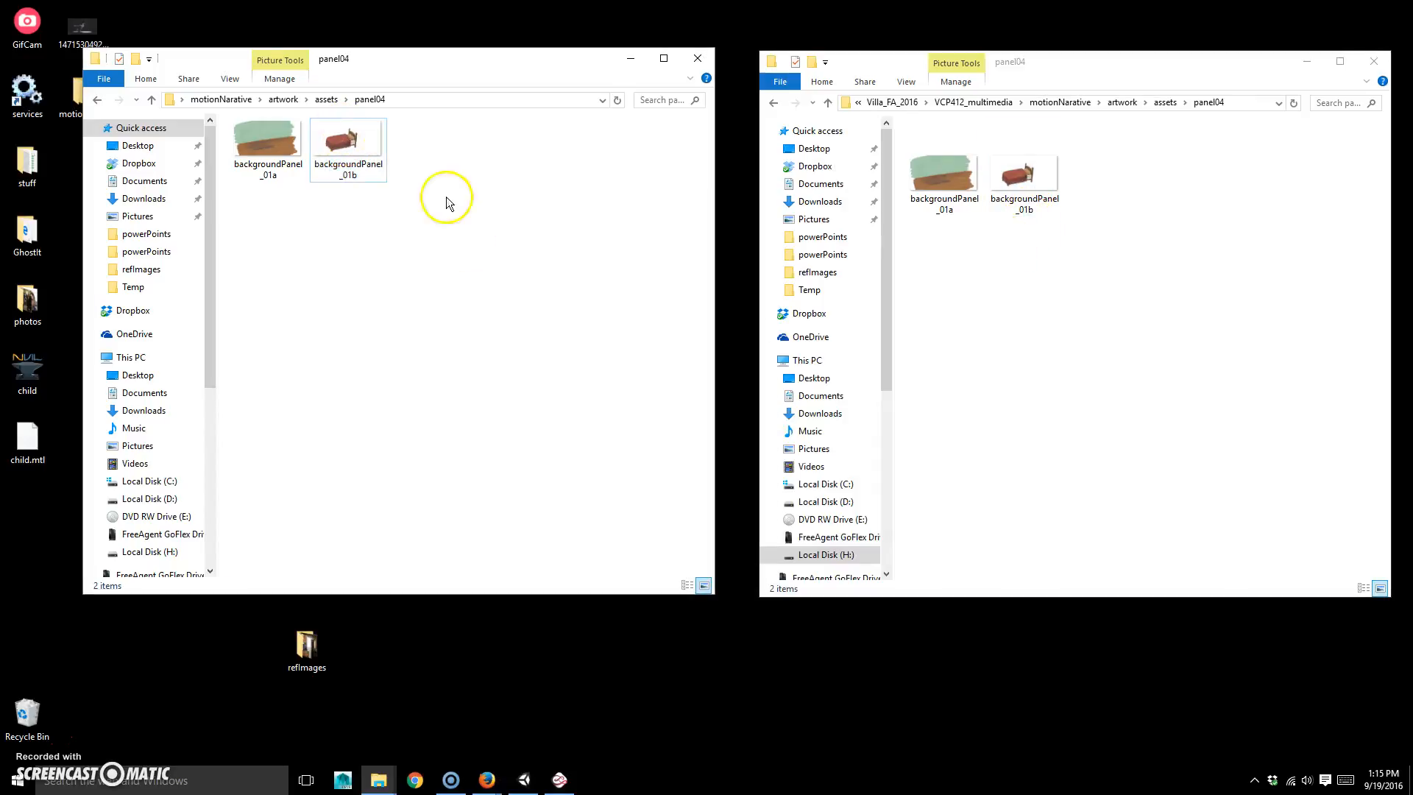
click(1044, 182)
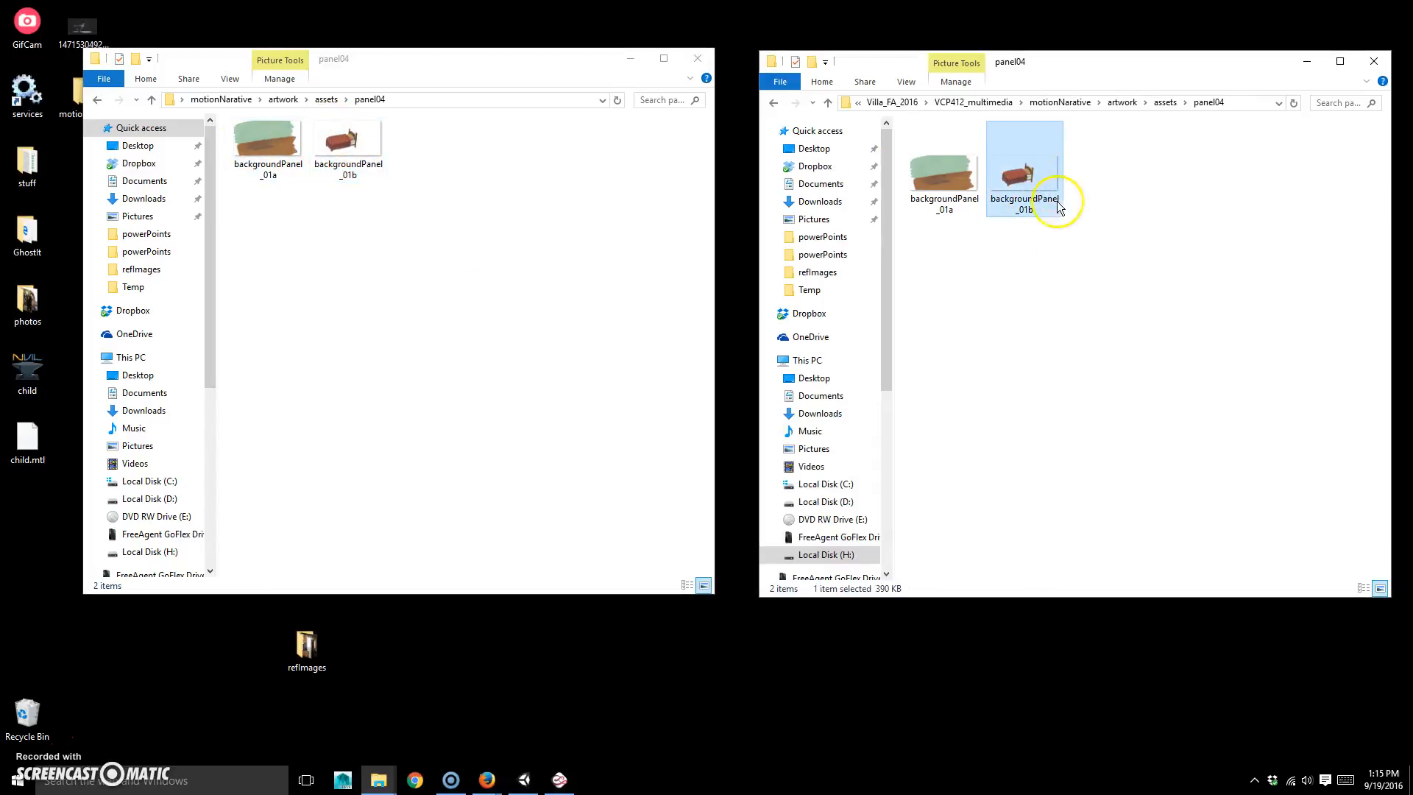
drag(1043, 181, 482, 244)
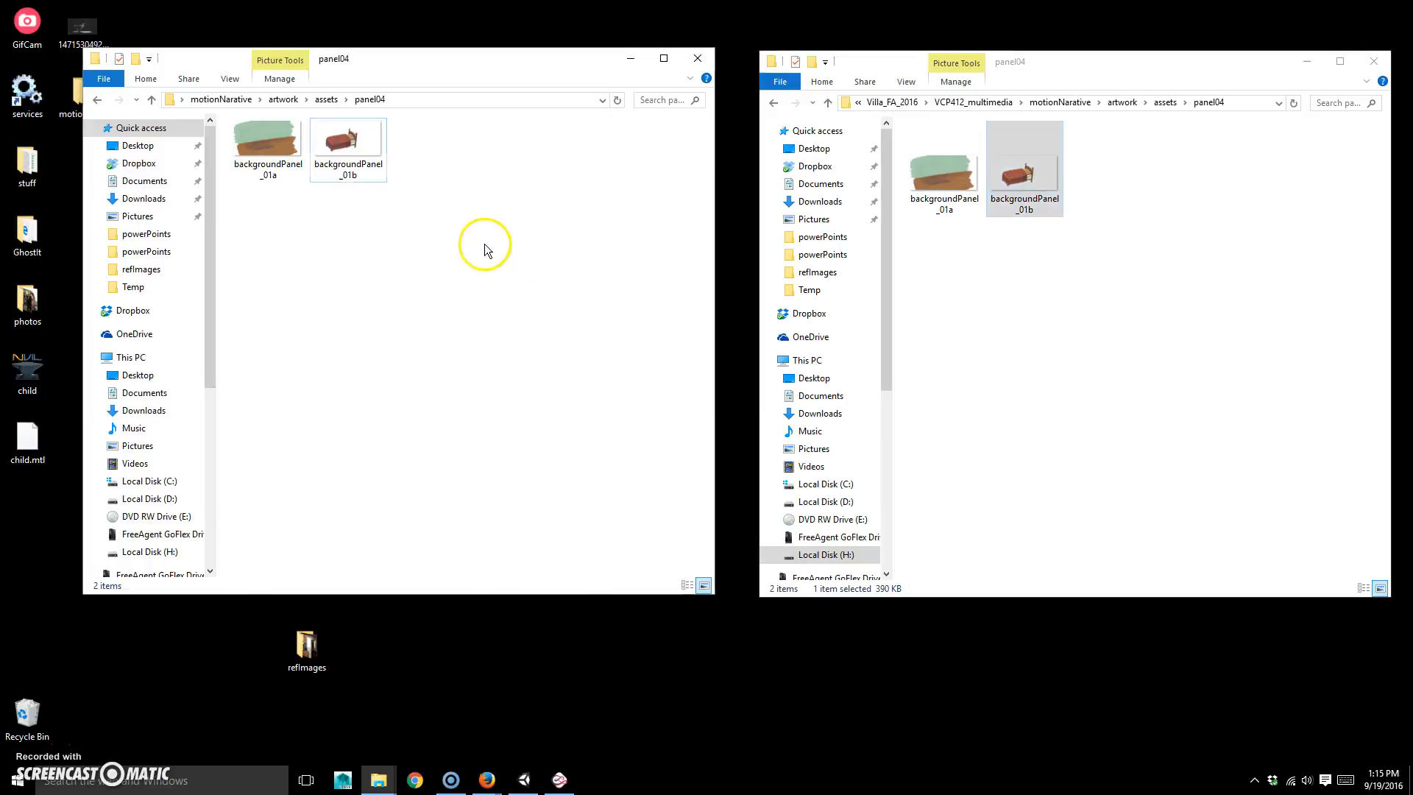
Replace the existing backgroundPanel_01b file with the copied one, and switch to Unity to refresh that asset.
click(708, 293)
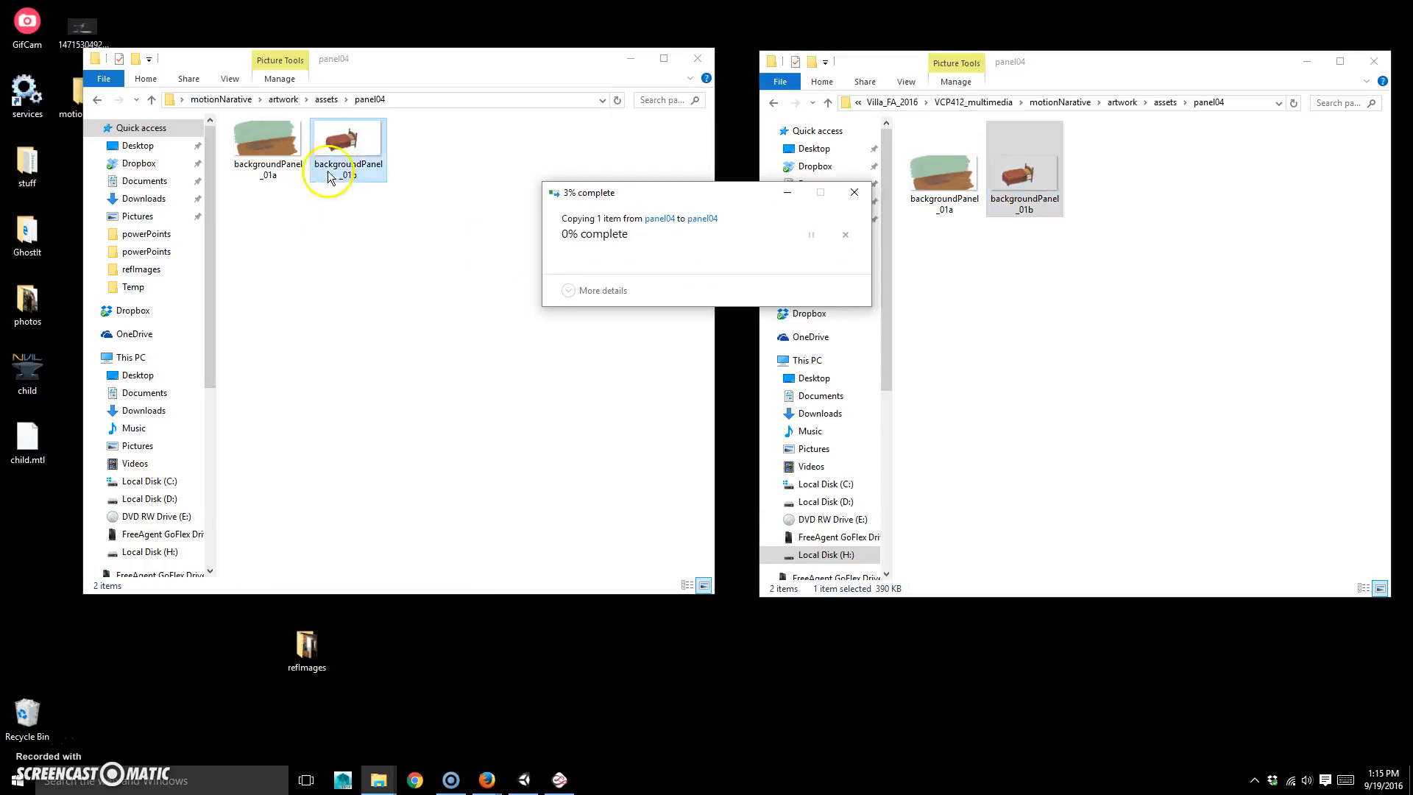
click(526, 778)
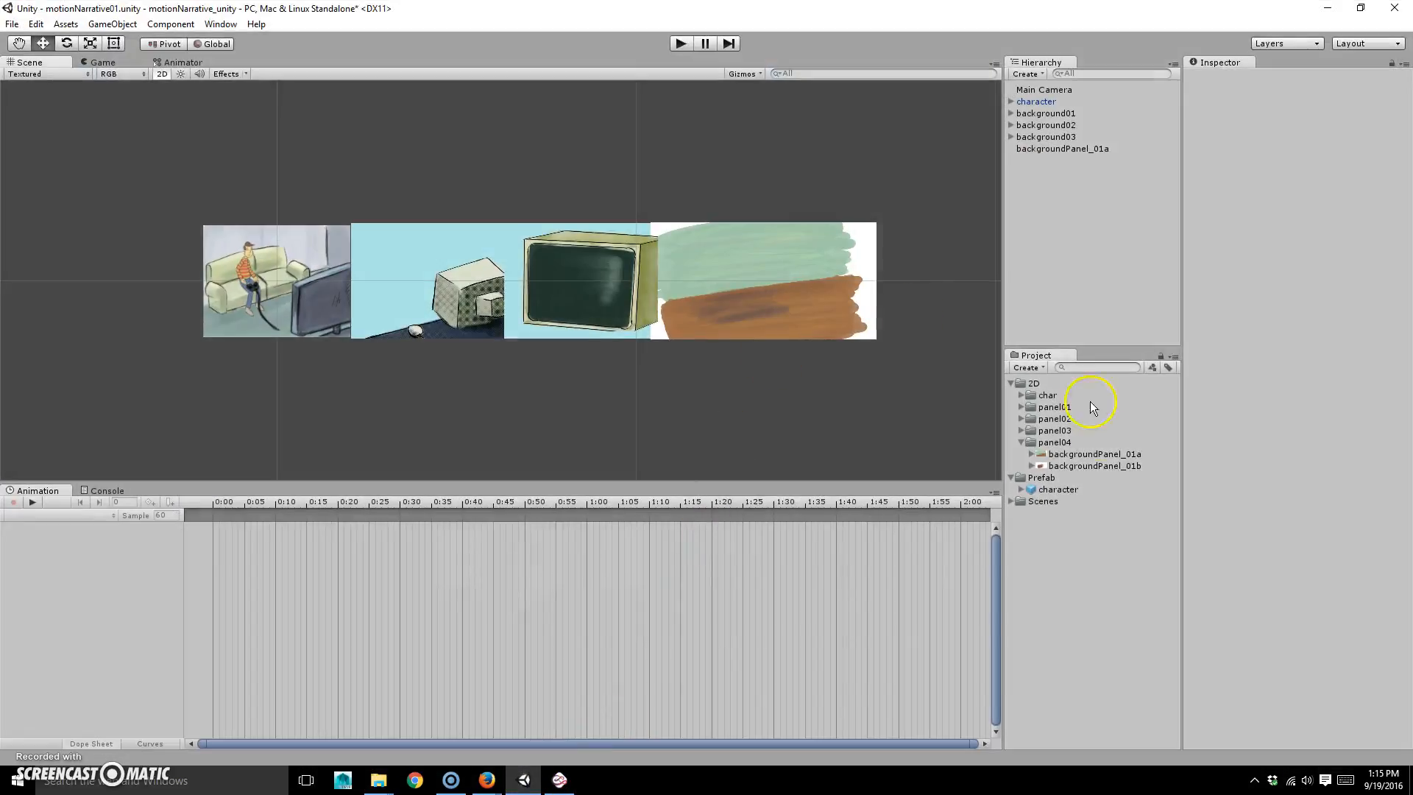
click(1077, 466)
right_click(1091, 468)
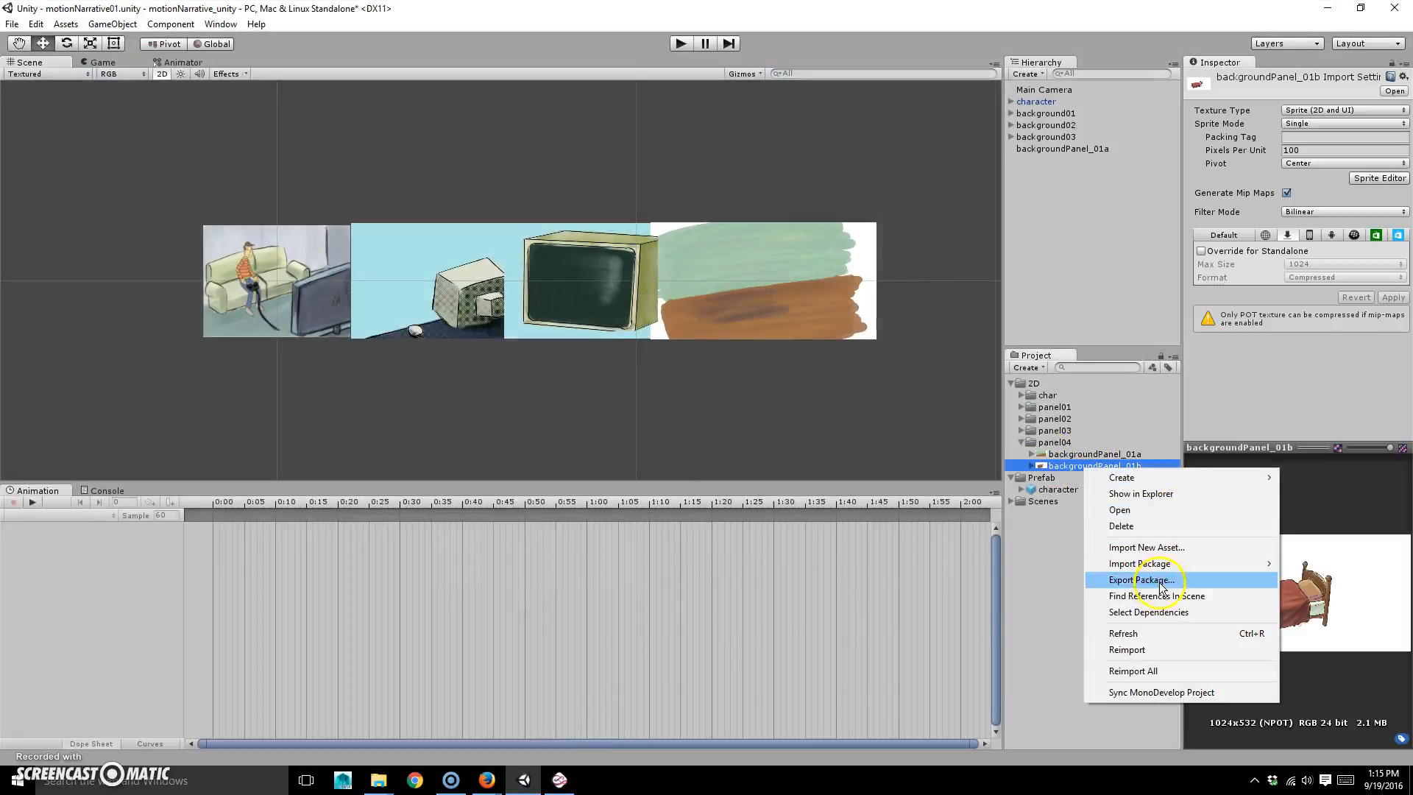
click(1137, 635)
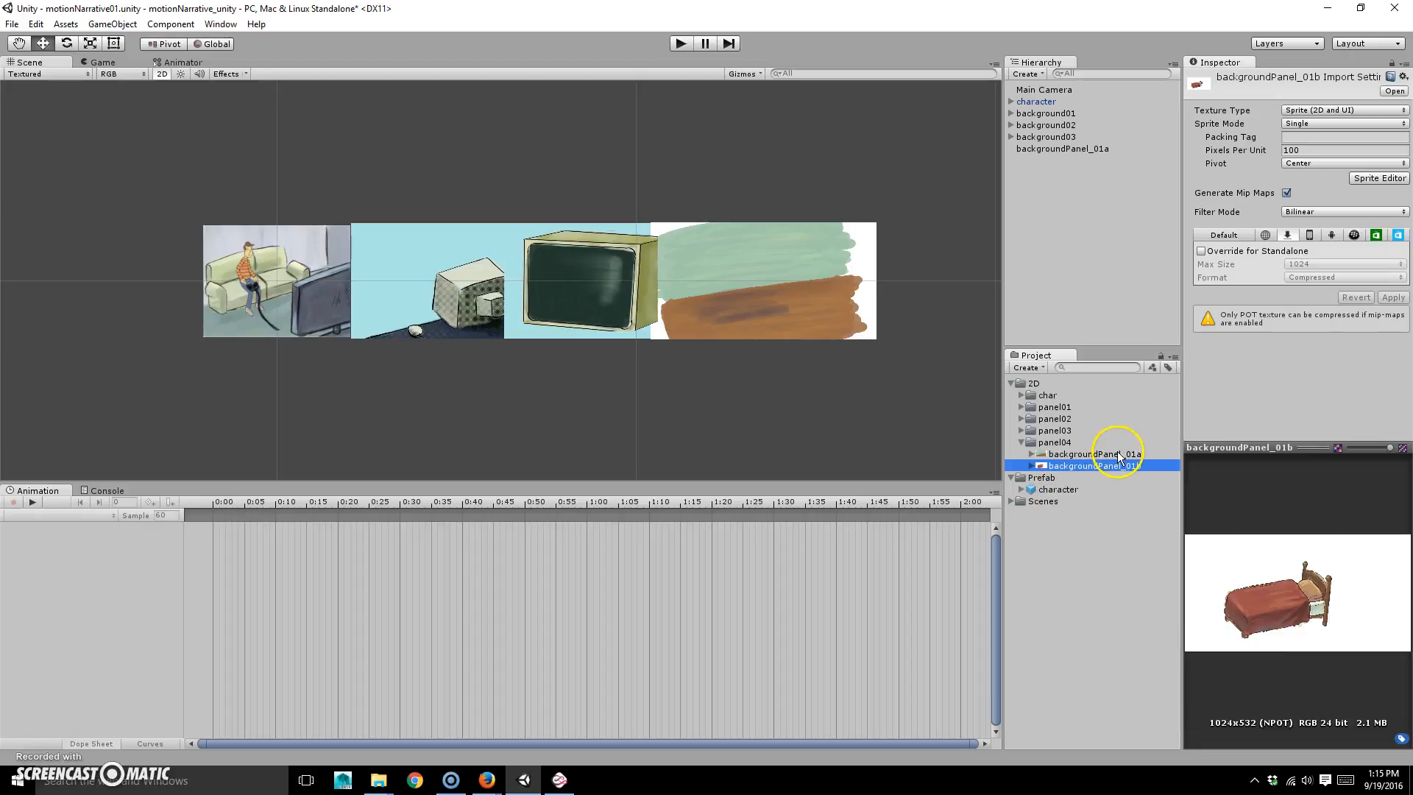
Try placing the refreshed bed sprite over the fourth panel on the midground sorting layer, and delete it from the scene.
click(1093, 453)
click(1100, 465)
drag(1067, 465, 840, 333)
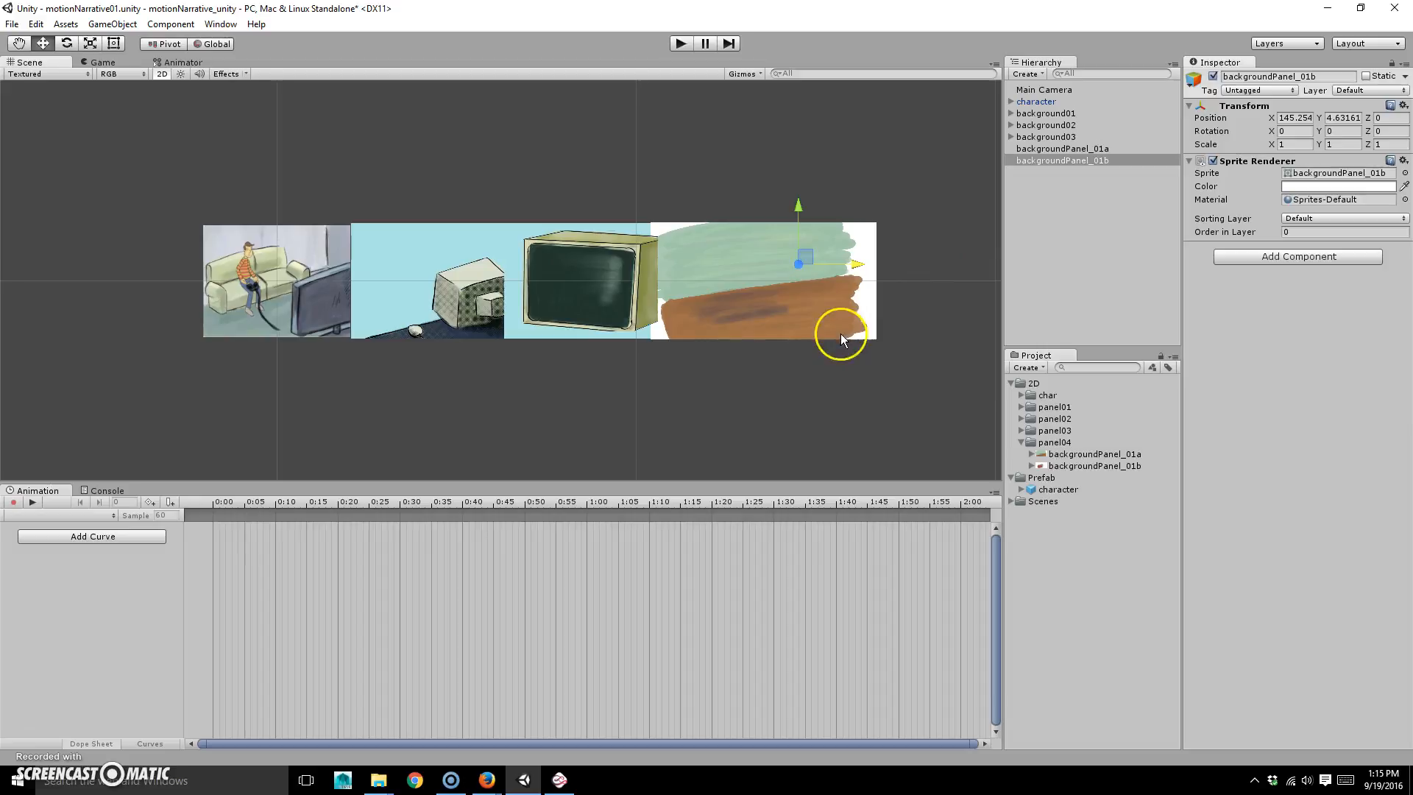
click(1353, 218)
click(1337, 269)
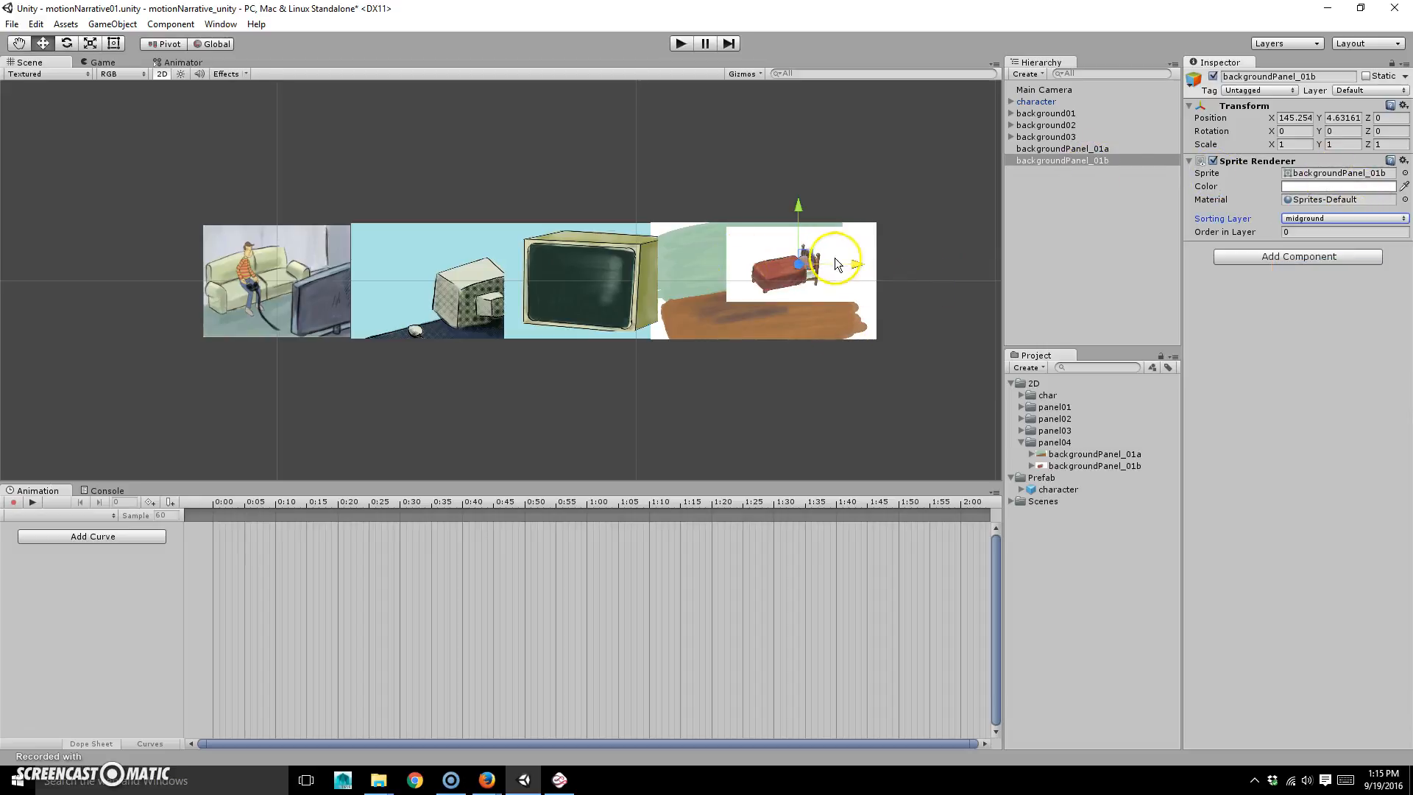
drag(815, 262, 795, 277)
key(Delete)
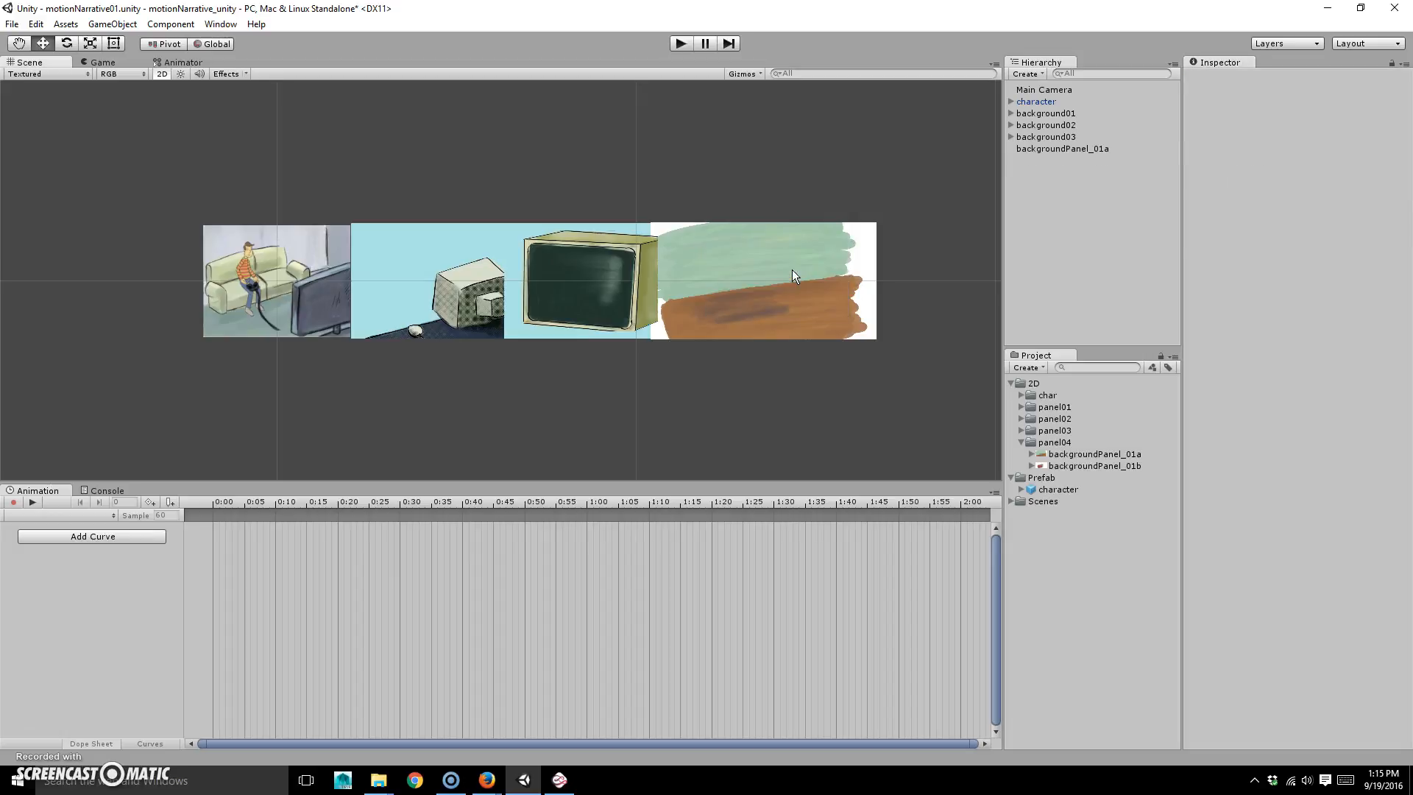
Reimport the backgroundPanel_01b sprite in the panel04 folder.
click(1096, 466)
right_click(1101, 467)
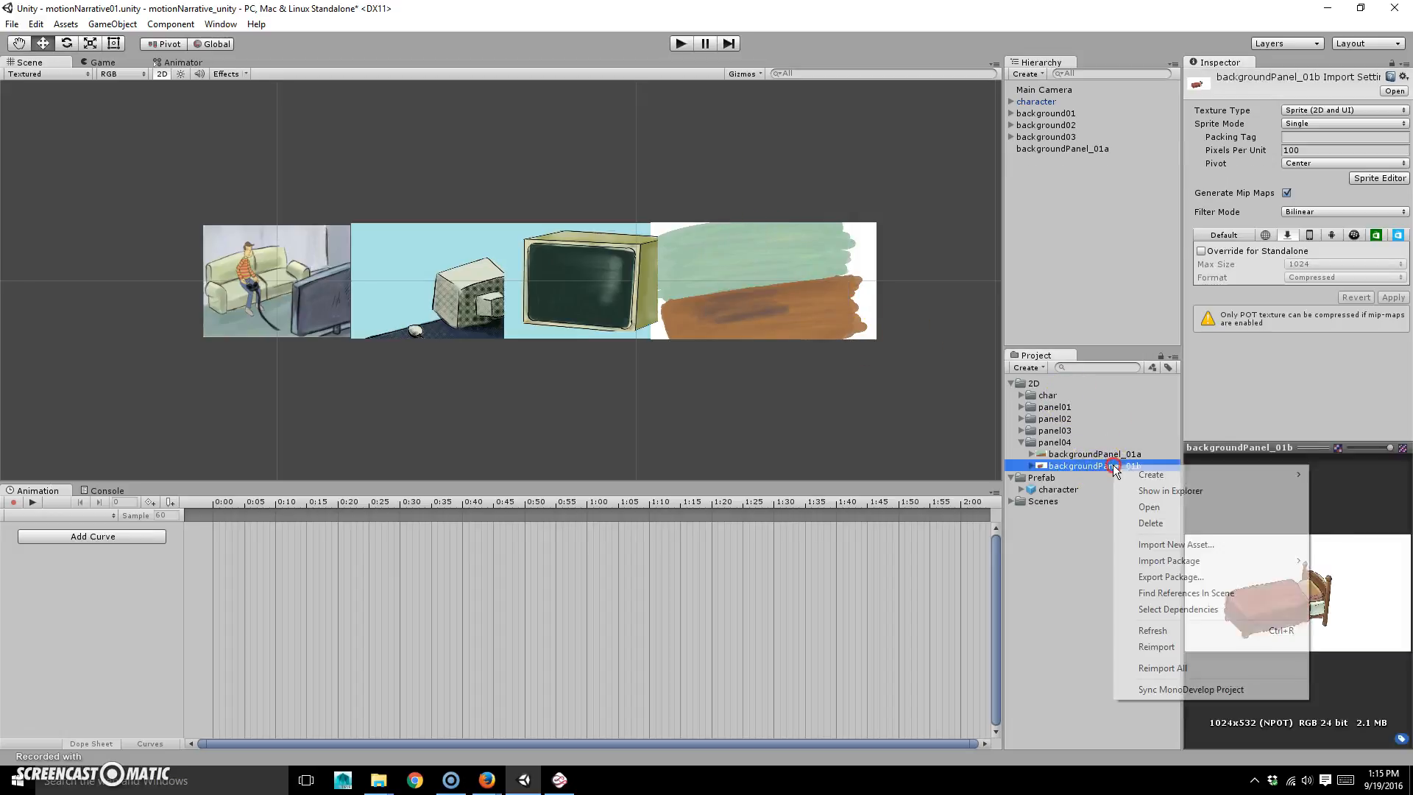
click(1148, 646)
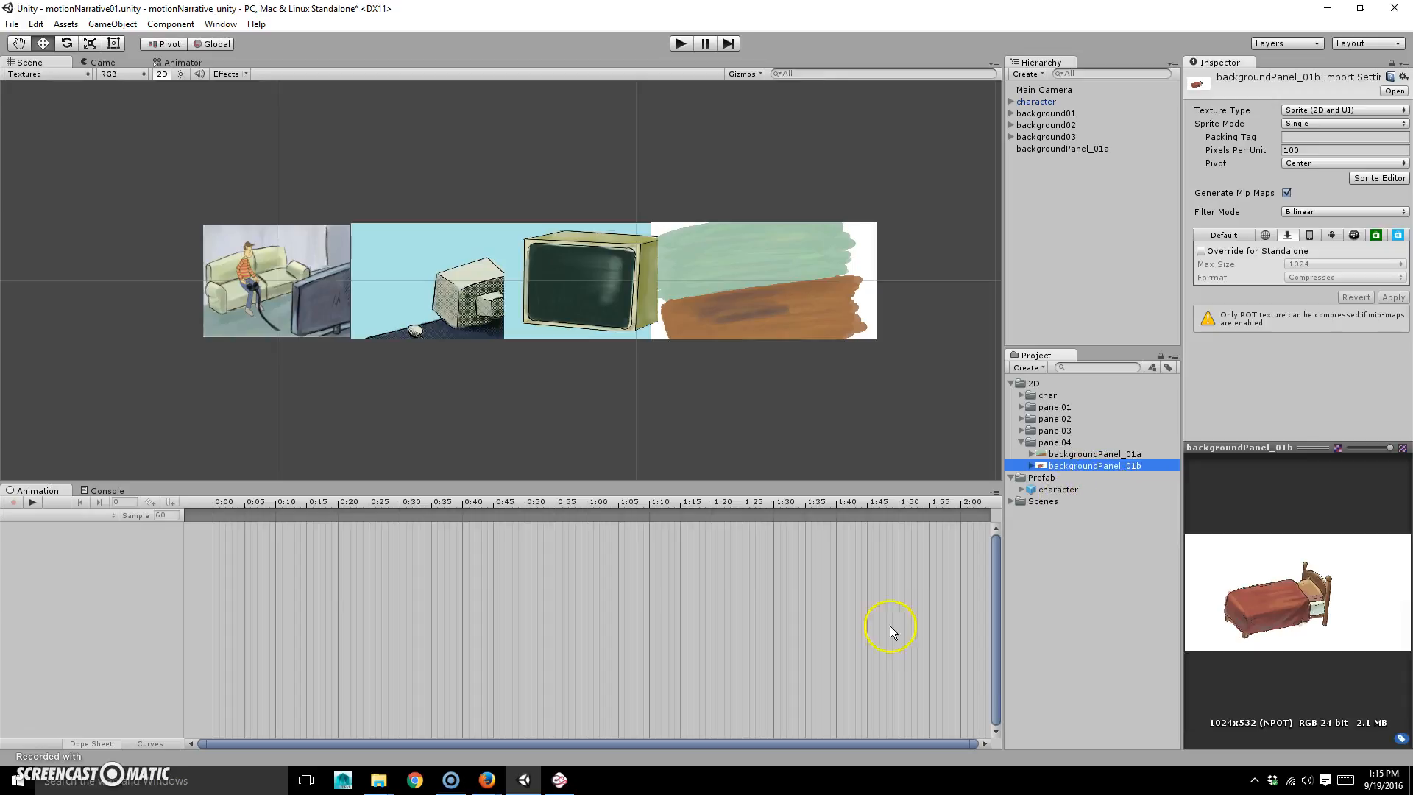
Switch to File Explorer and check the artwork's assets folder that contains panel04.
click(1327, 8)
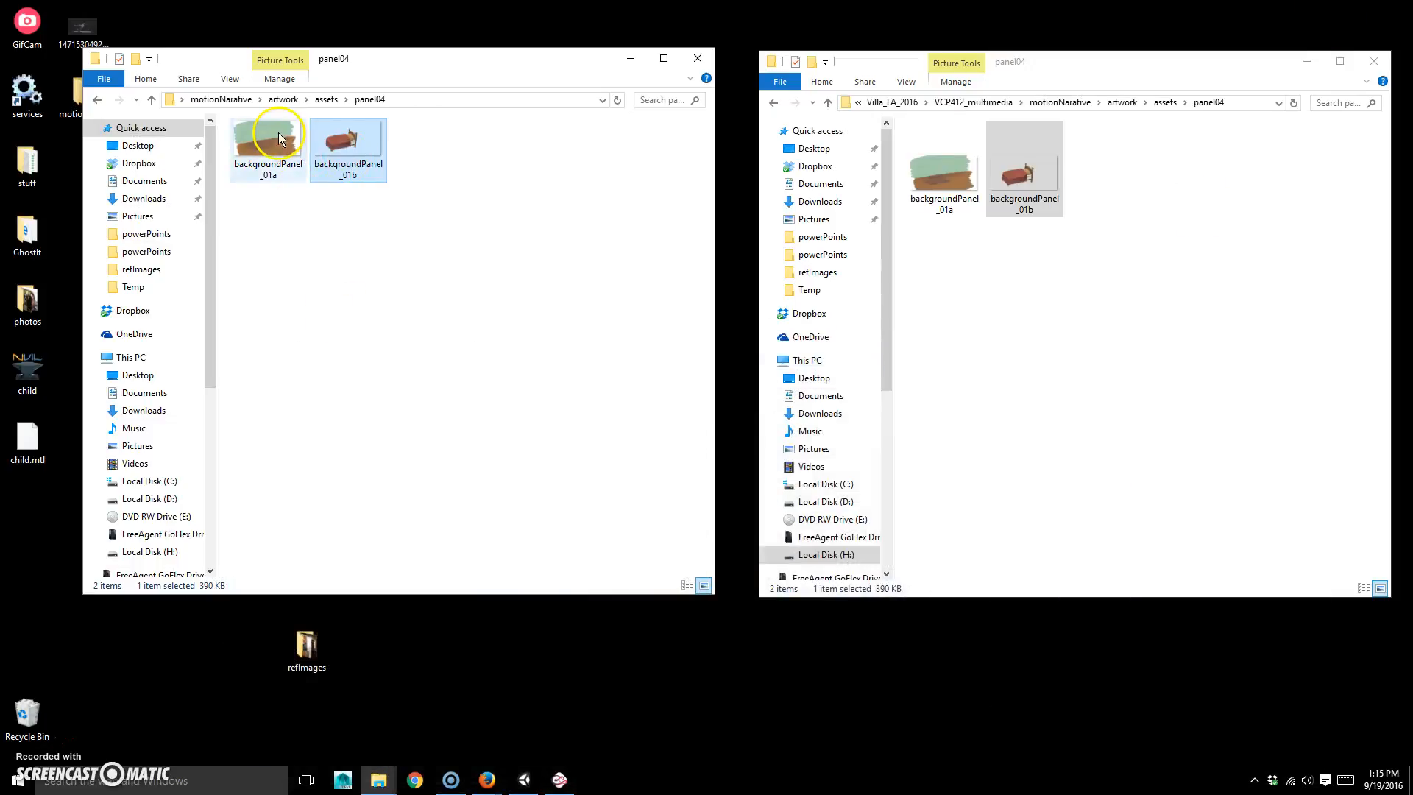
click(326, 100)
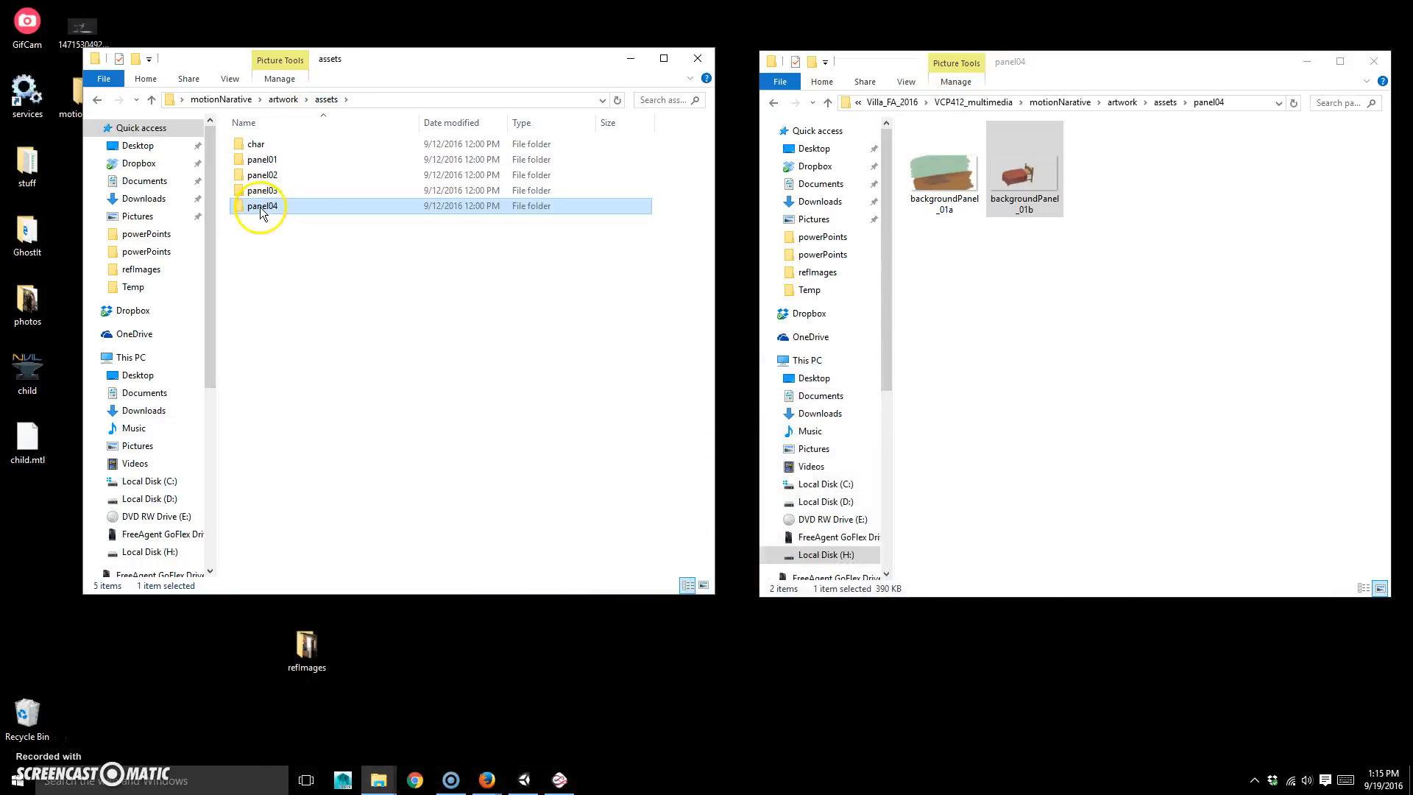
drag(444, 64, 483, 93)
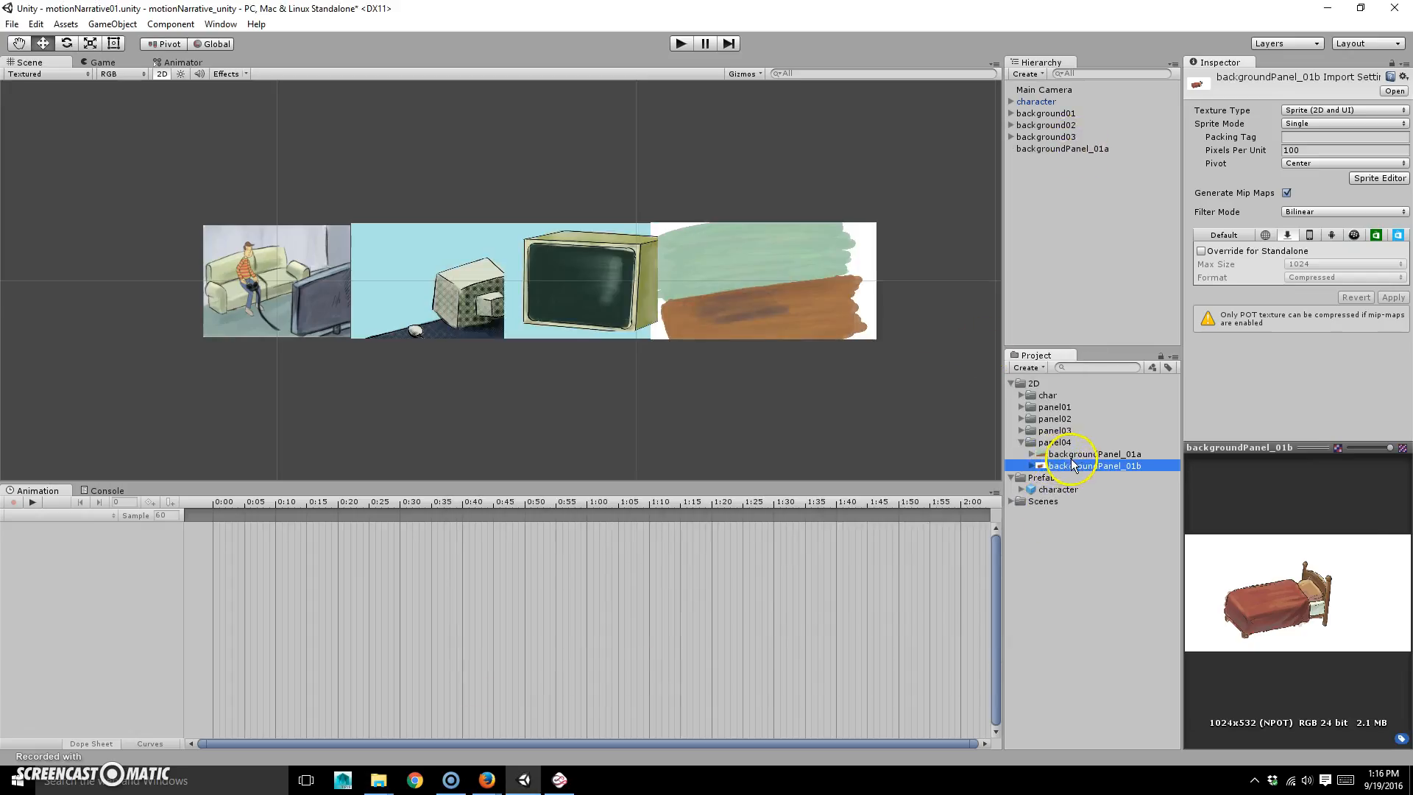
Show Unity's backgroundPanel_01b asset in File Explorer, and arrange its folder window below the other two open folders.
right_click(1072, 465)
click(1071, 467)
right_click(1072, 466)
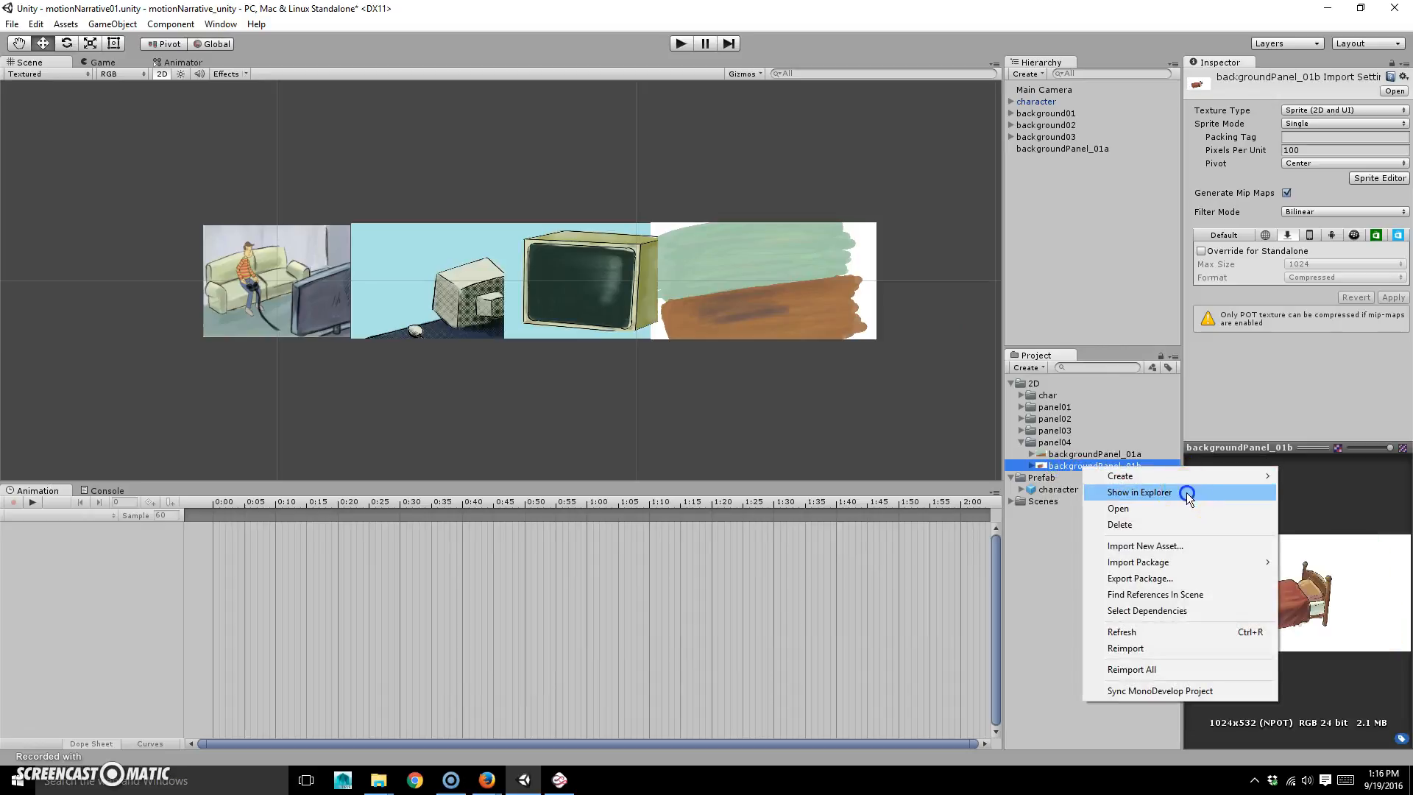
click(1186, 492)
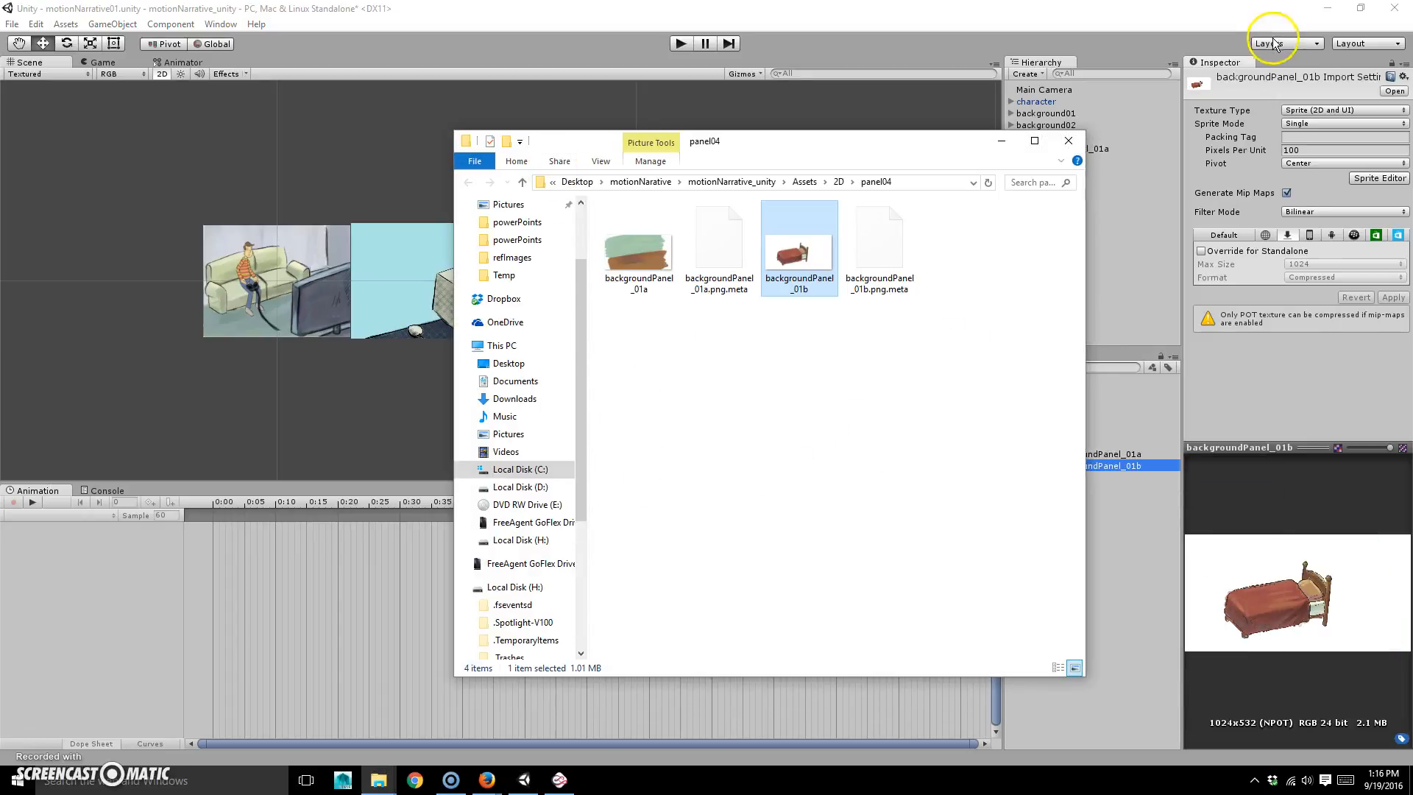
click(1326, 7)
drag(911, 165, 912, 429)
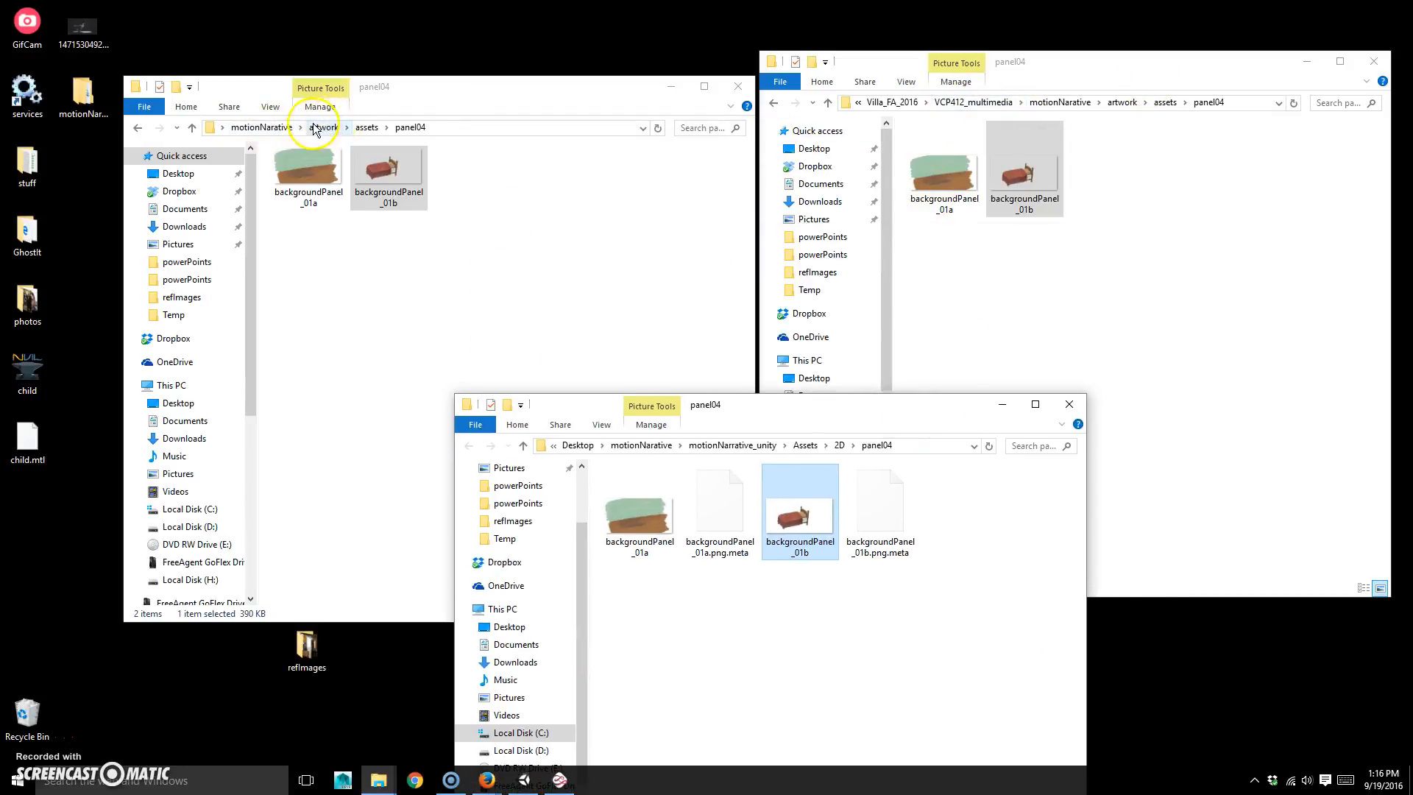
Browse the artwork folder window to the panel04 folder inside motionNarrative_unity, Assets, 2D.
click(276, 128)
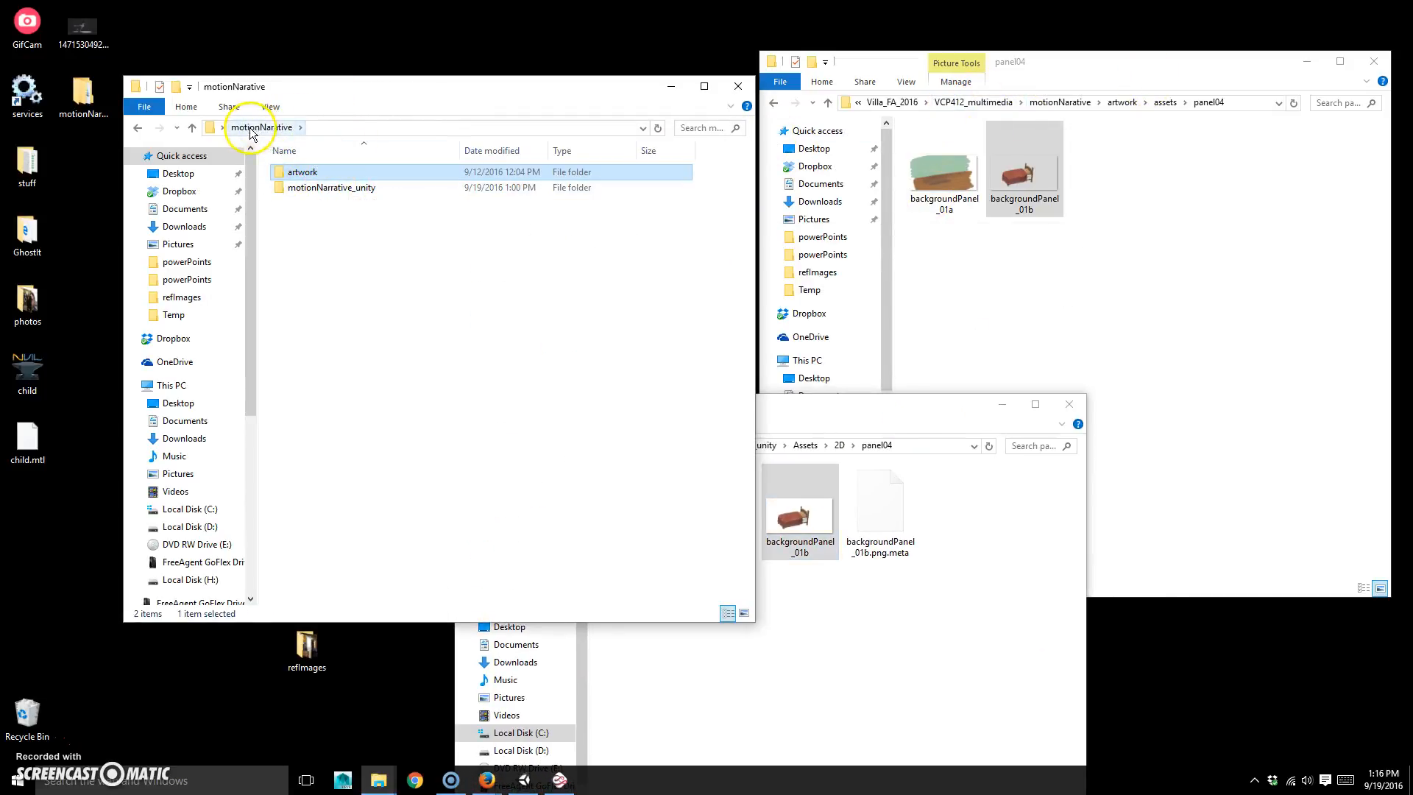
double_click(345, 188)
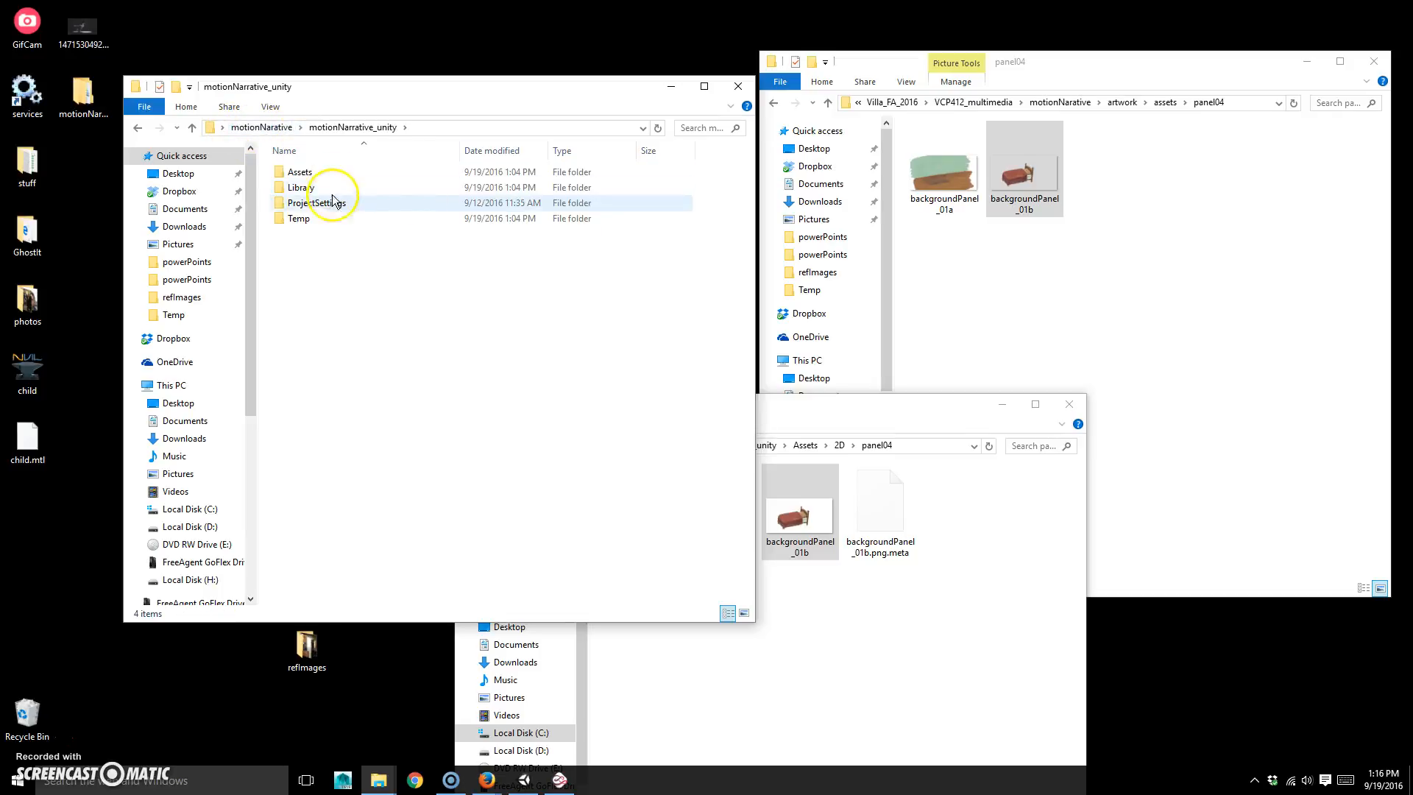
double_click(305, 174)
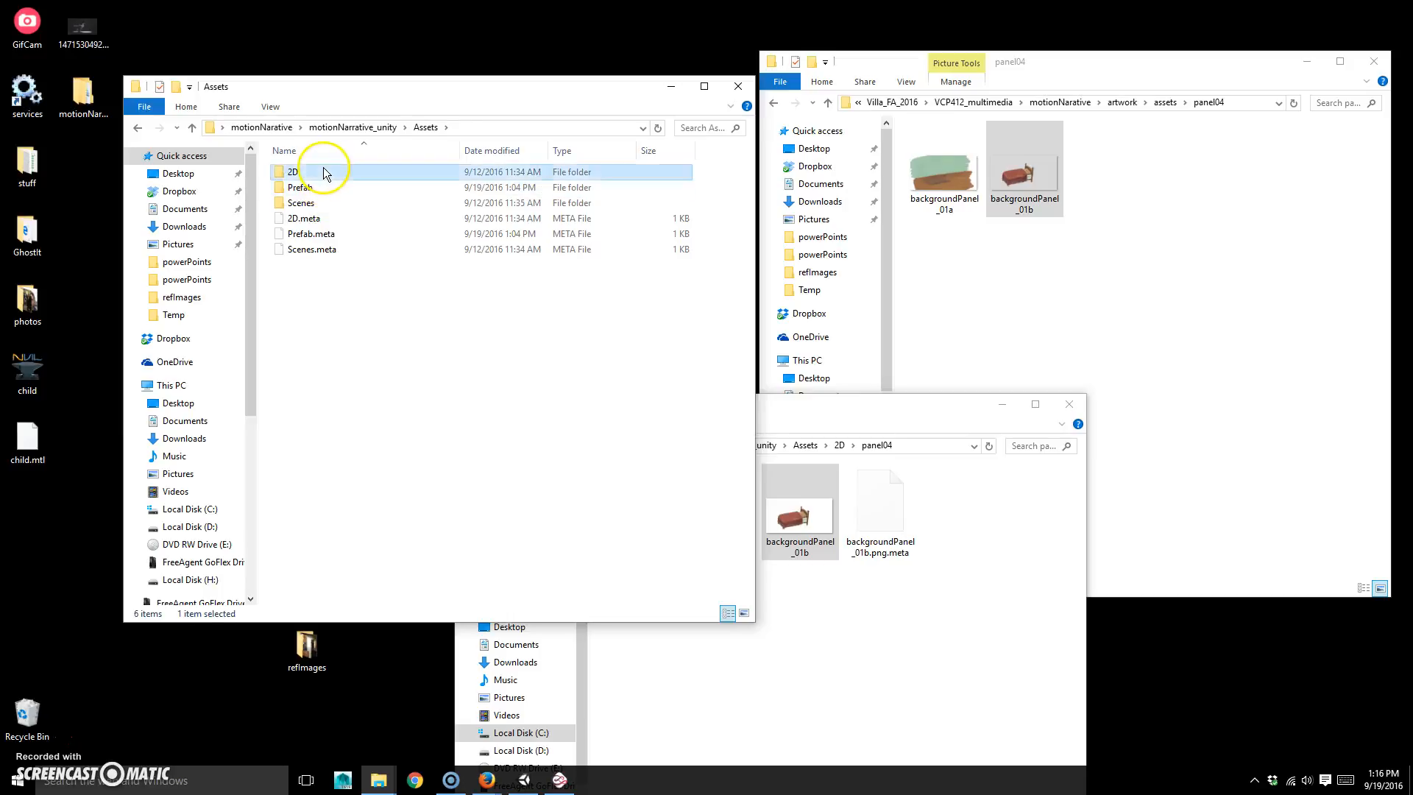
double_click(324, 174)
double_click(317, 235)
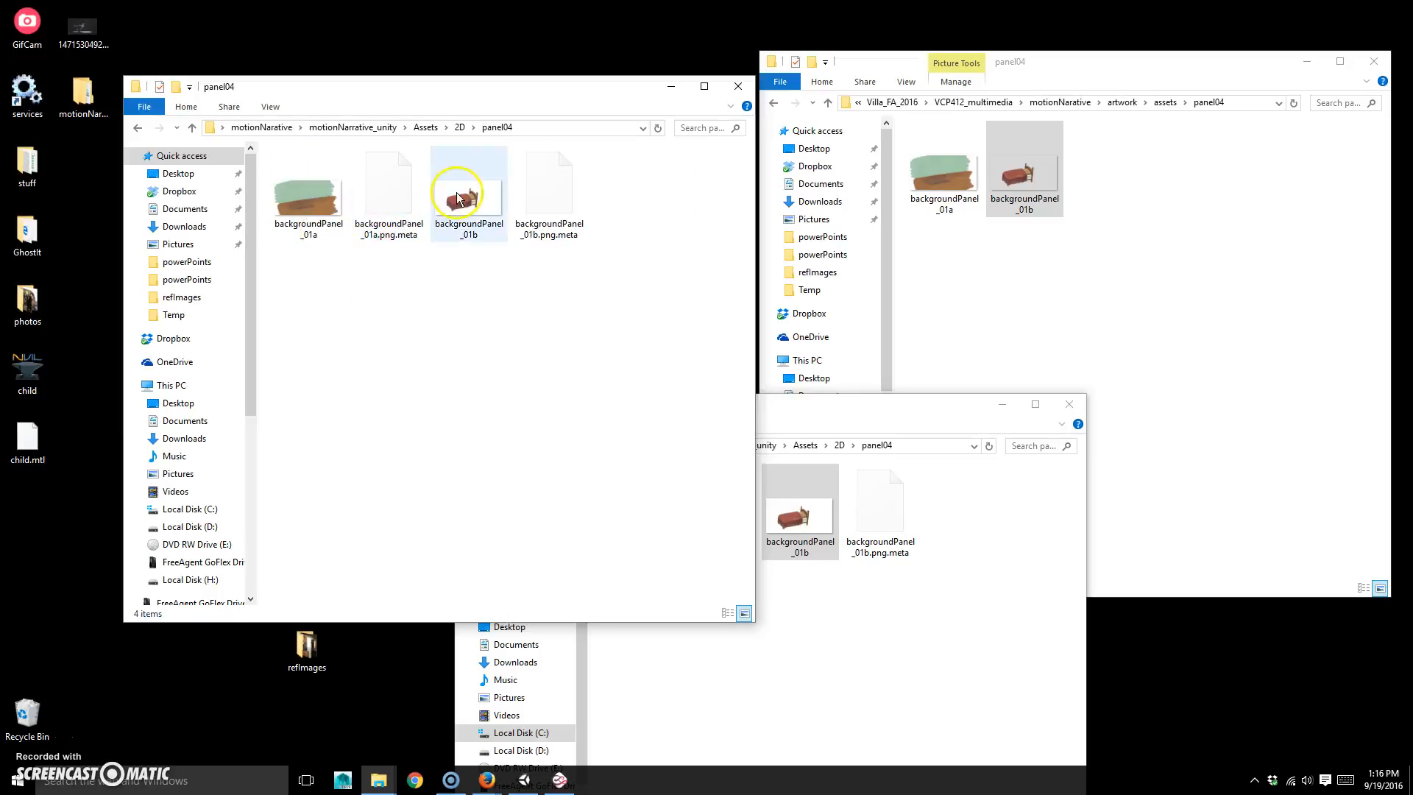
Copy backgroundPanel_01b from the VCP412_multimedia panel04 folder into the Unity project's panel04 folder, replacing the existing file.
click(460, 197)
drag(1021, 184, 464, 385)
click(675, 288)
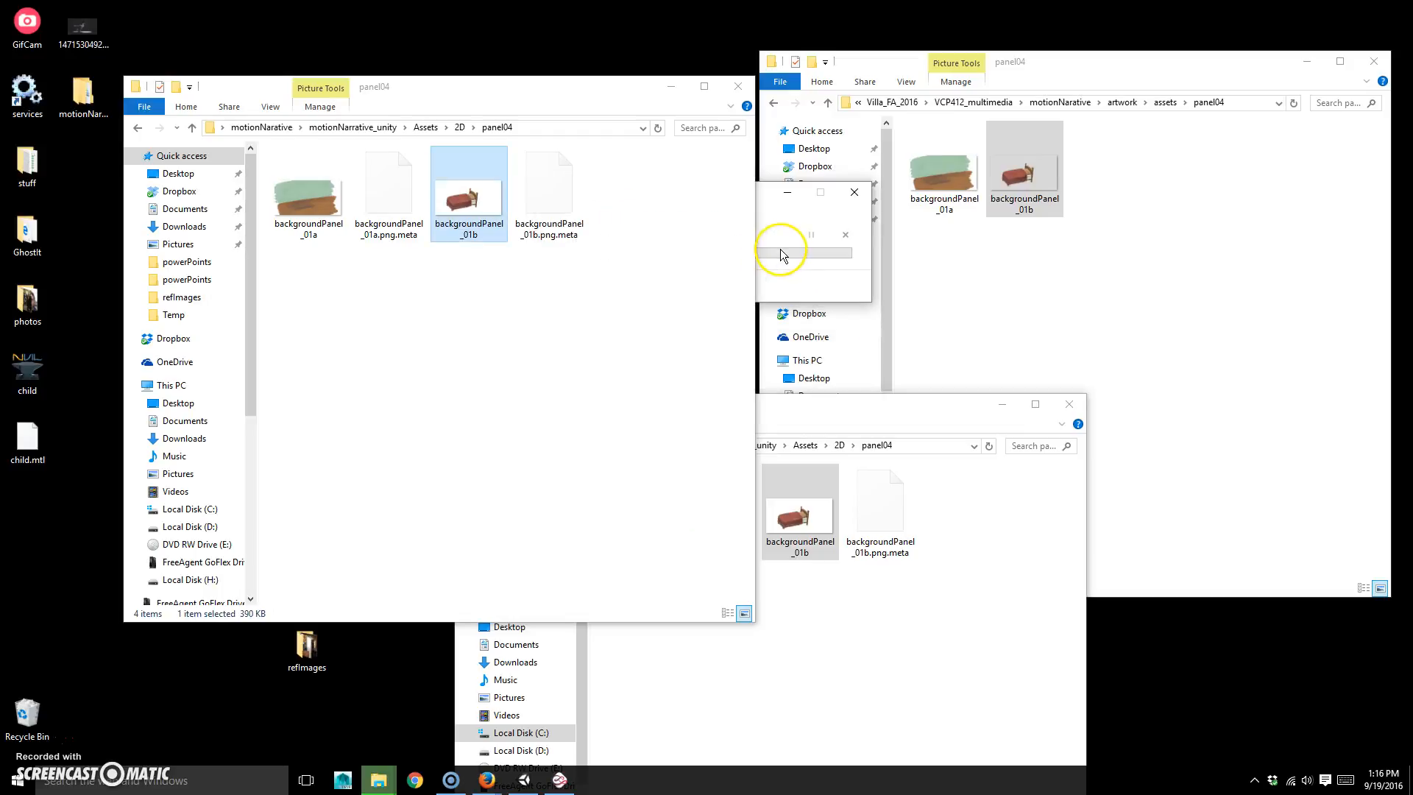
Close the three File Explorer windows and switch back to Unity.
click(743, 92)
click(1372, 61)
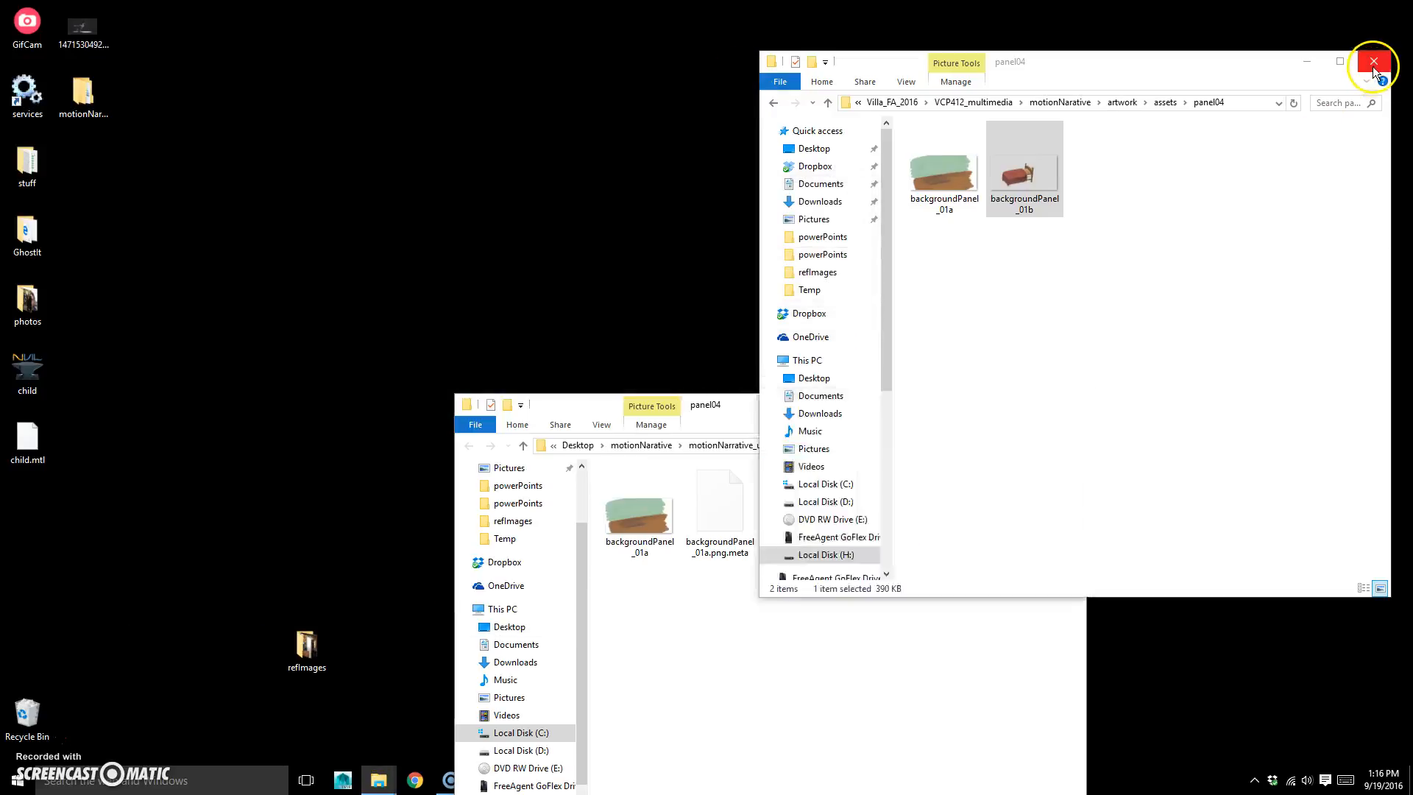
click(1070, 404)
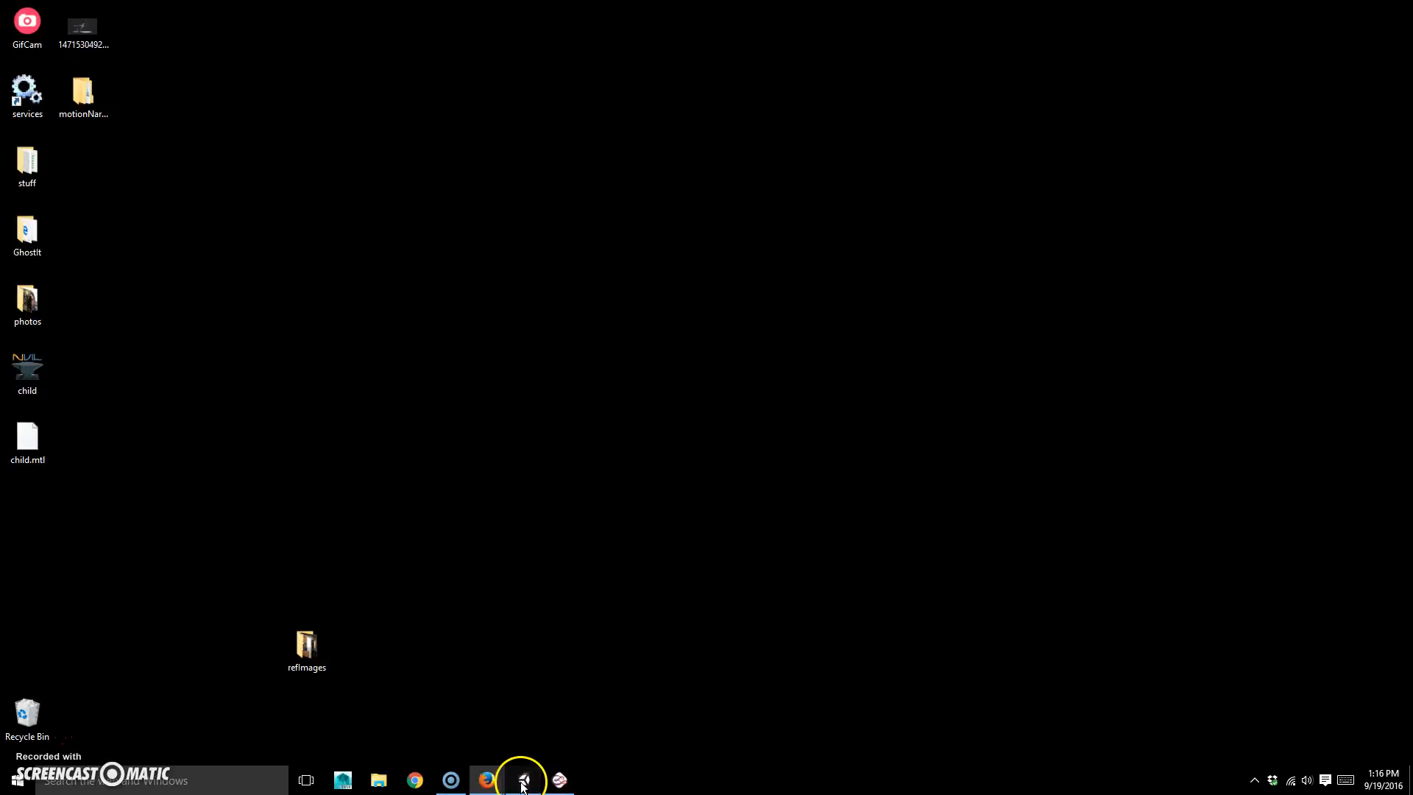
click(524, 780)
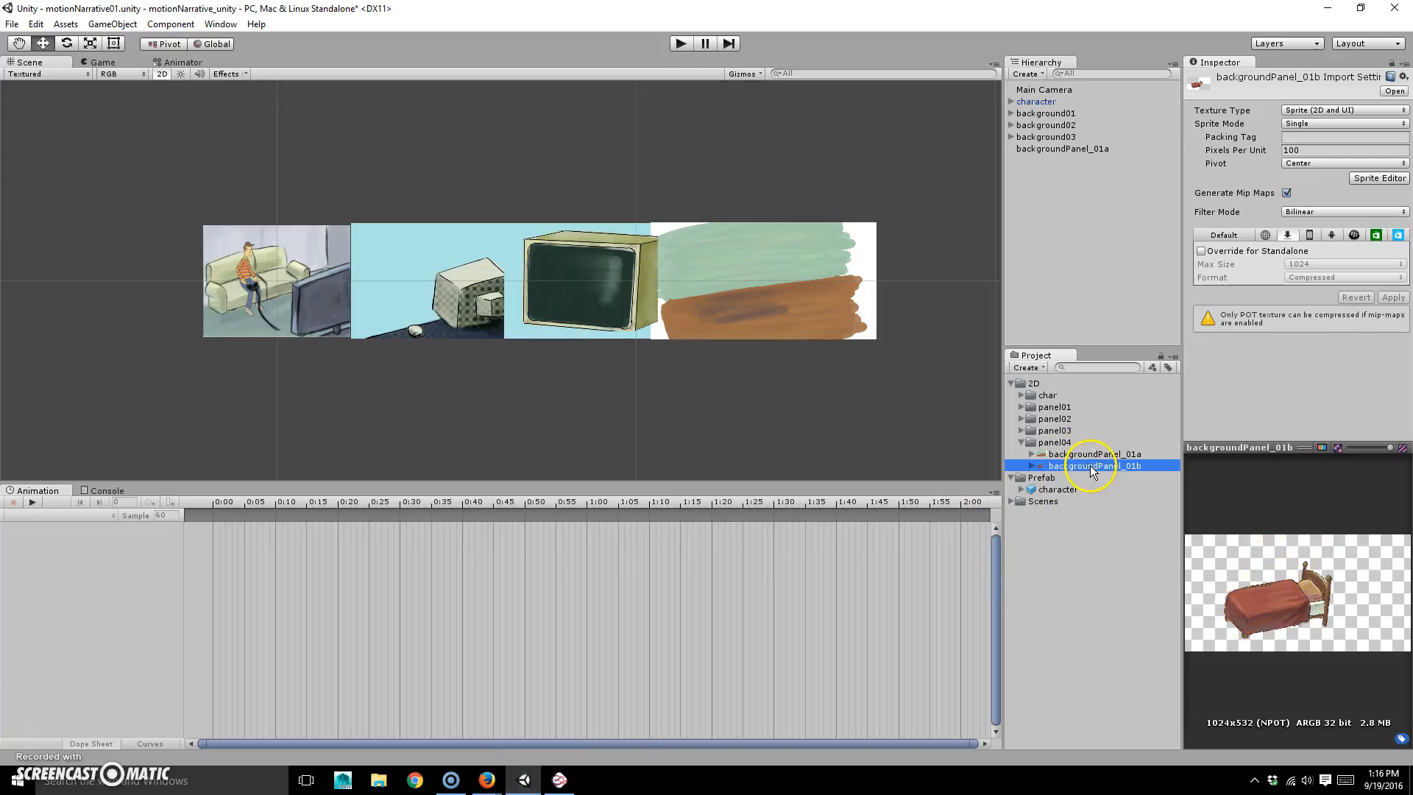
Place the transparent backgroundPanel_01b bed sprite over the fourth panel and set its sorting layer to midground.
drag(1083, 465, 773, 305)
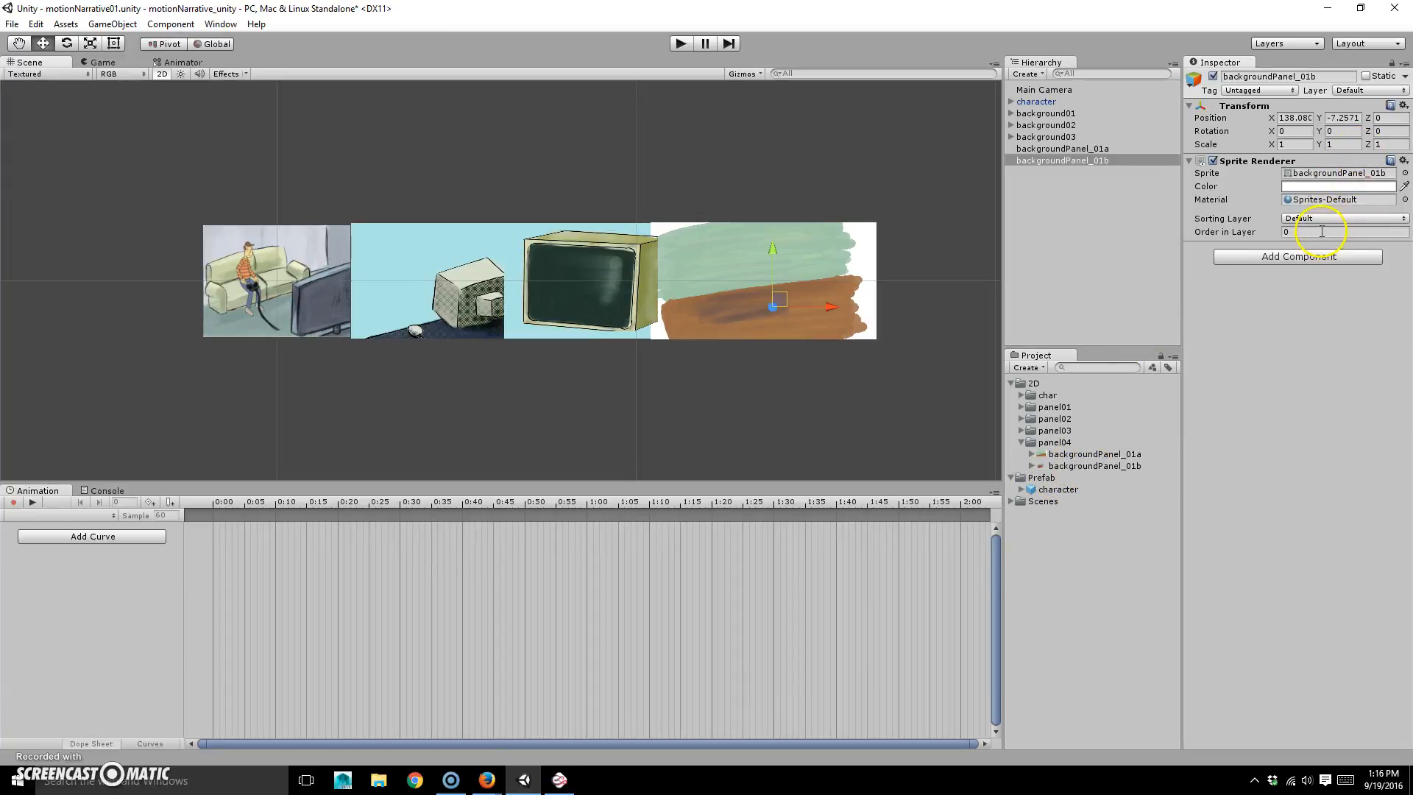
click(1346, 217)
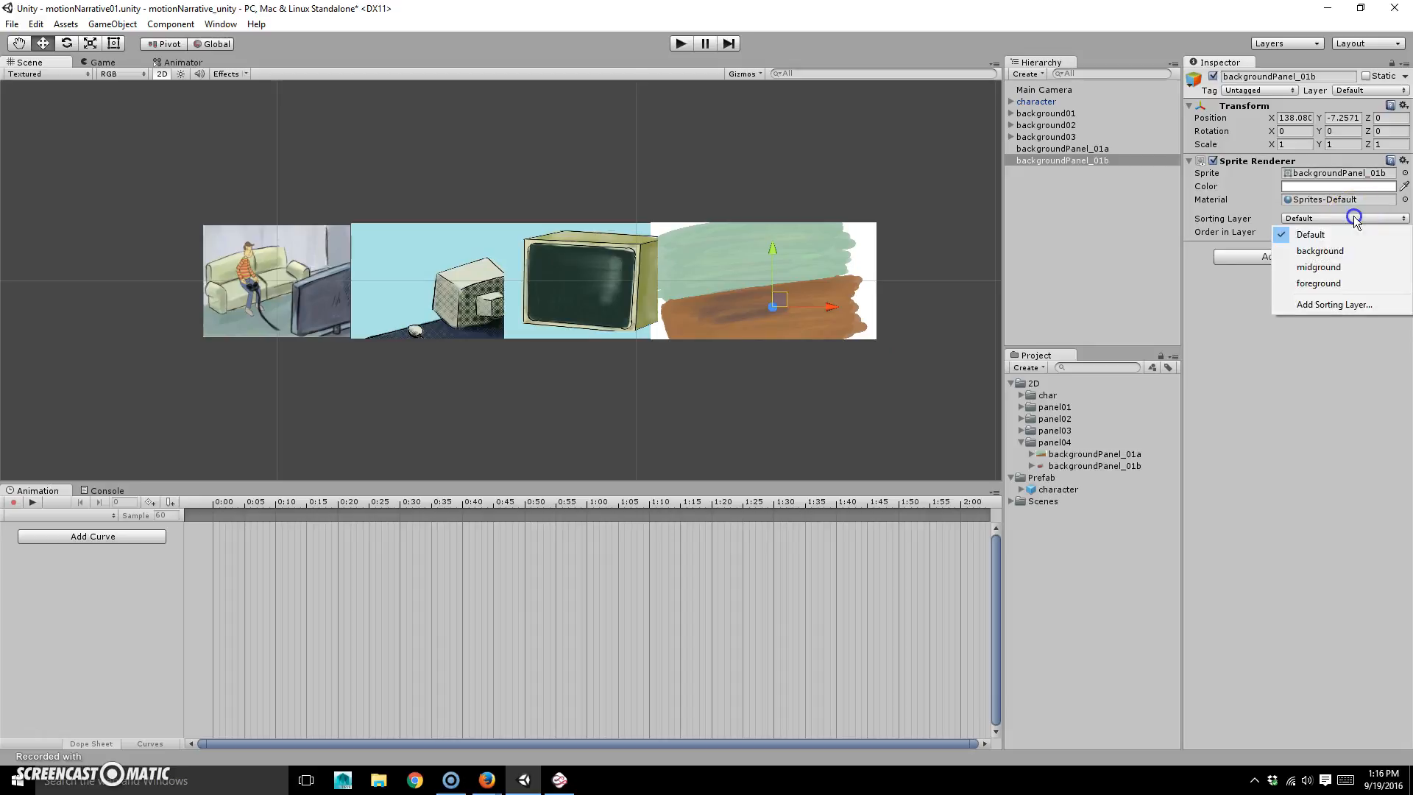
click(1328, 269)
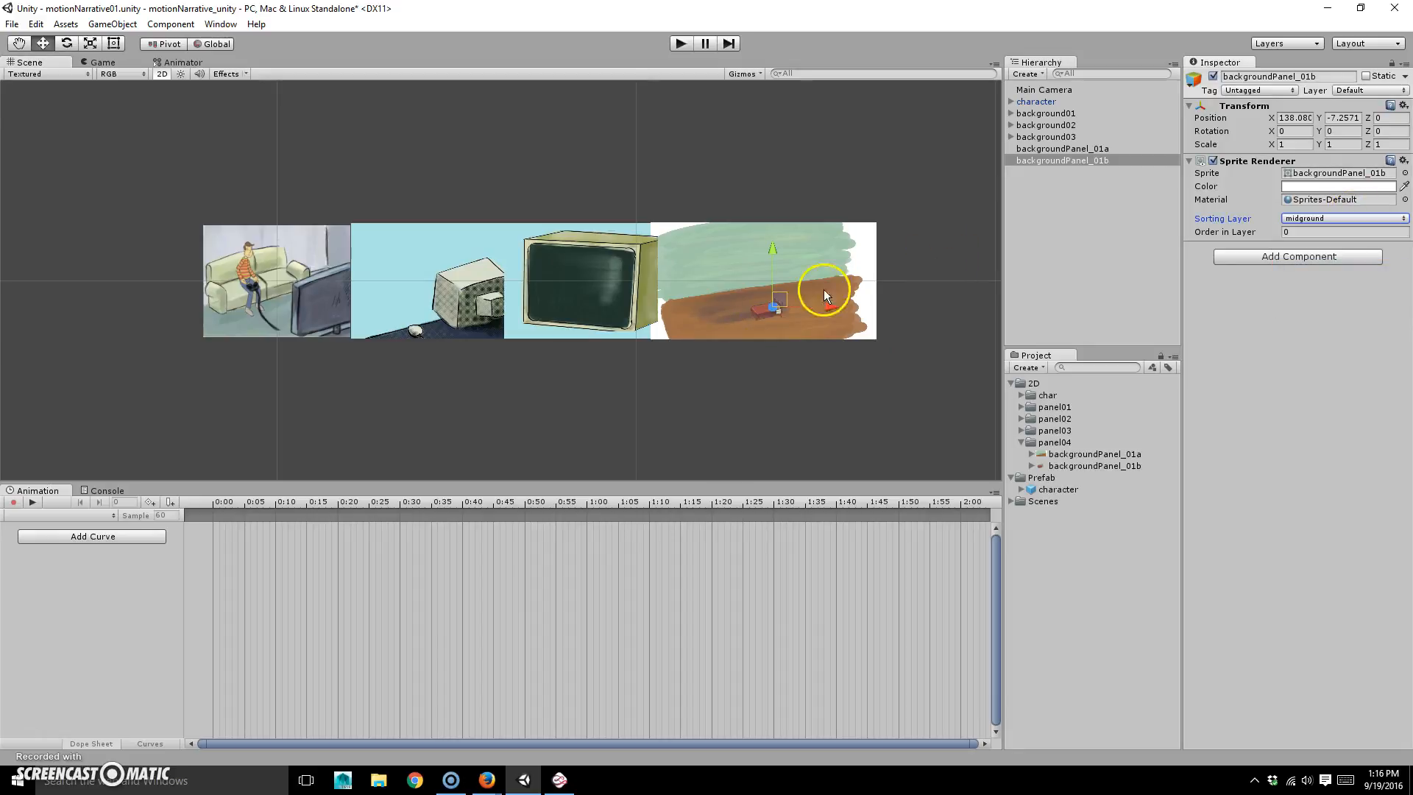
Scale up the bed sprite to fill most of the fourth panel and raise it onto the painted floor.
key(r)
drag(775, 309, 1003, 285)
drag(778, 301, 782, 260)
click(850, 397)
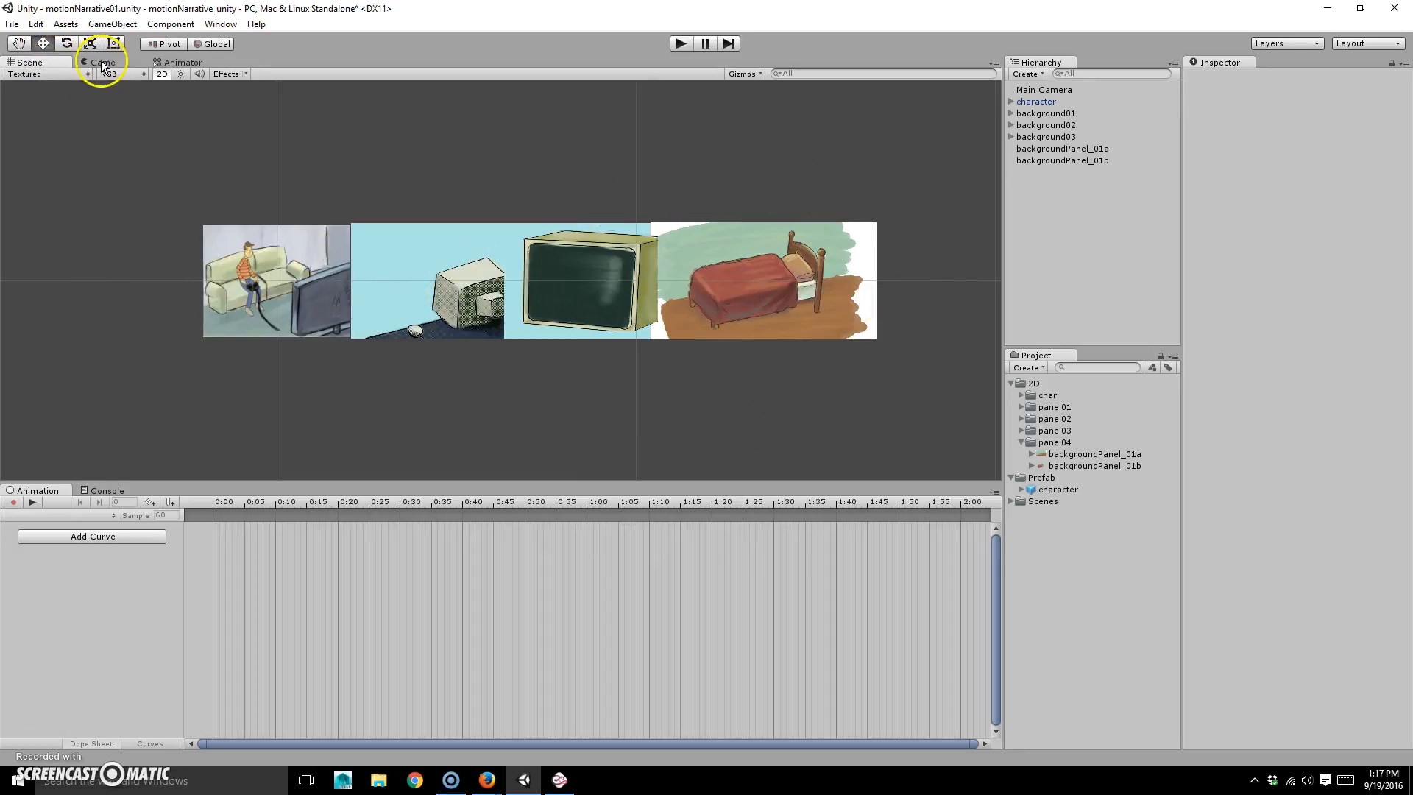
Reposition the Main Camera over the first panel at about X -0.2, Y 0.6, and deselect it.
click(1037, 90)
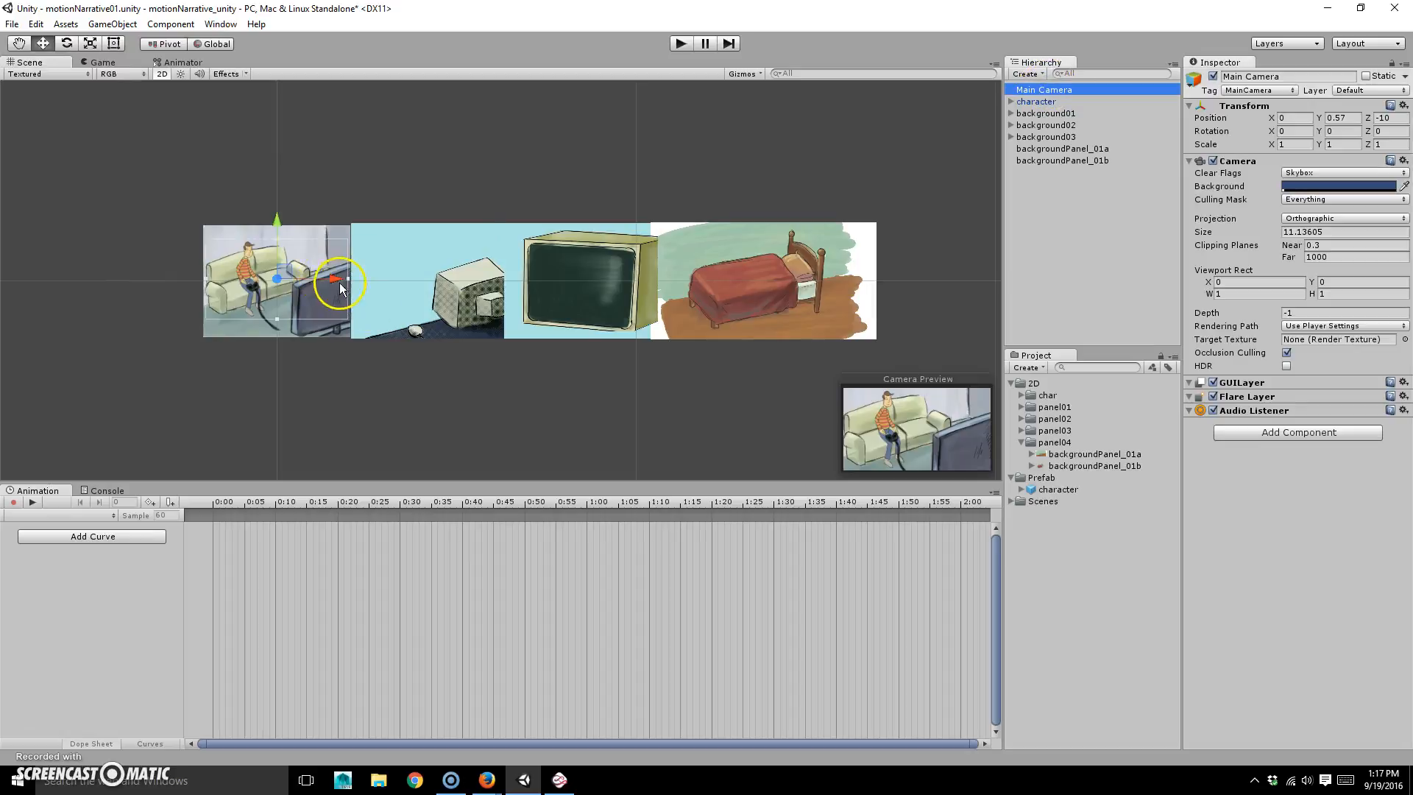
mouse_move(334, 280)
mouse_down()
mouse_move(815, 277)
mouse_move(283, 278)
mouse_move(336, 278)
mouse_up()
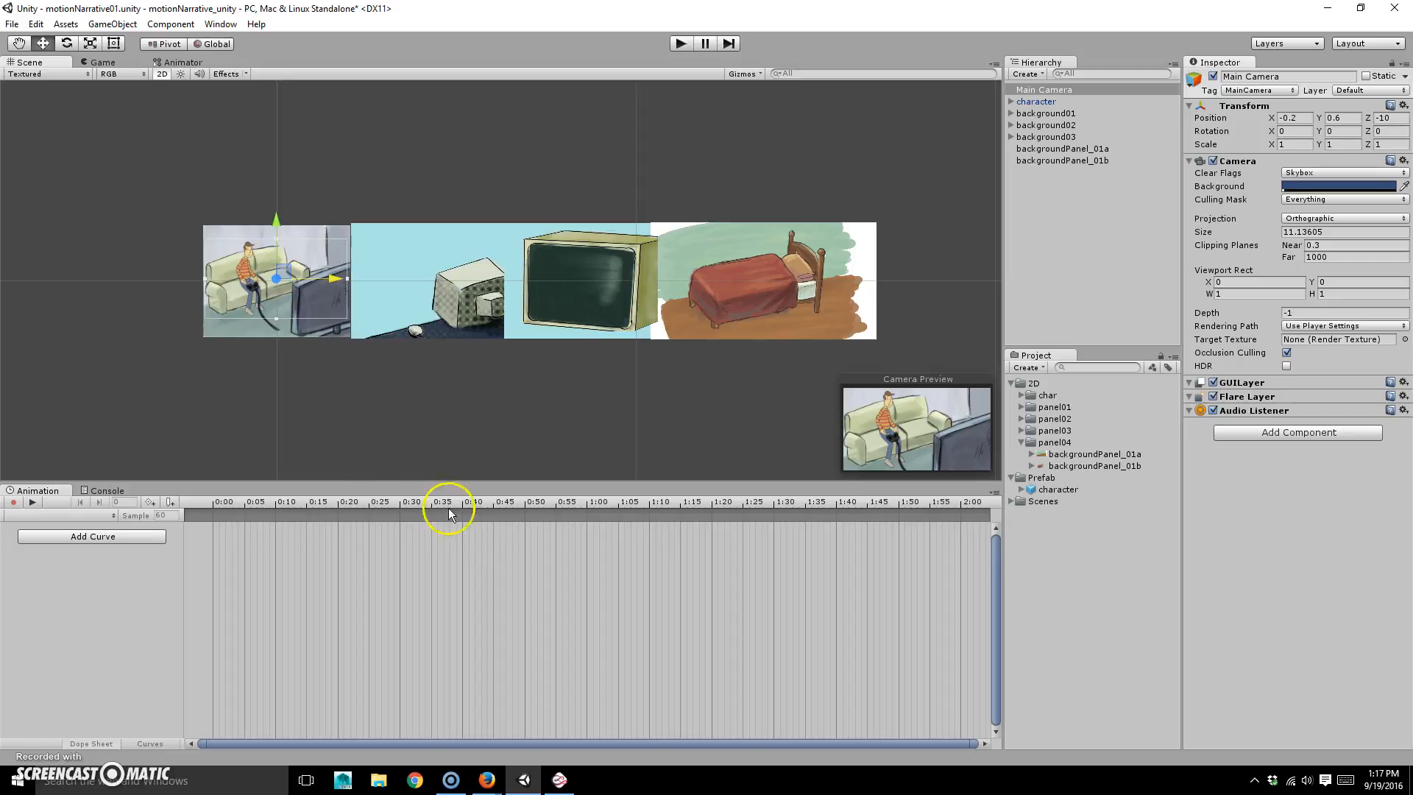
click(405, 465)
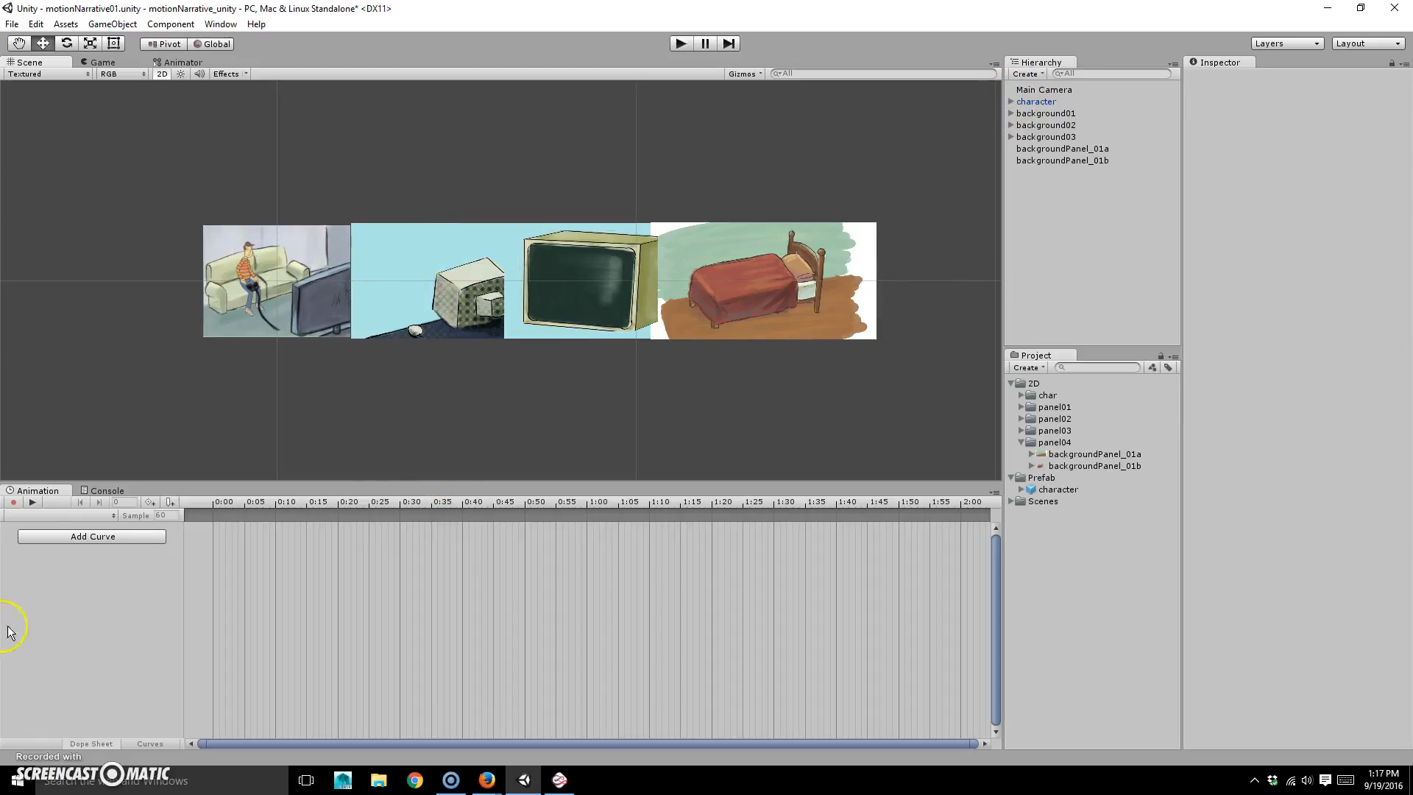
Expand the character and select char_c_waist, and start creating an animation clip for it but cancel without saving.
click(1022, 101)
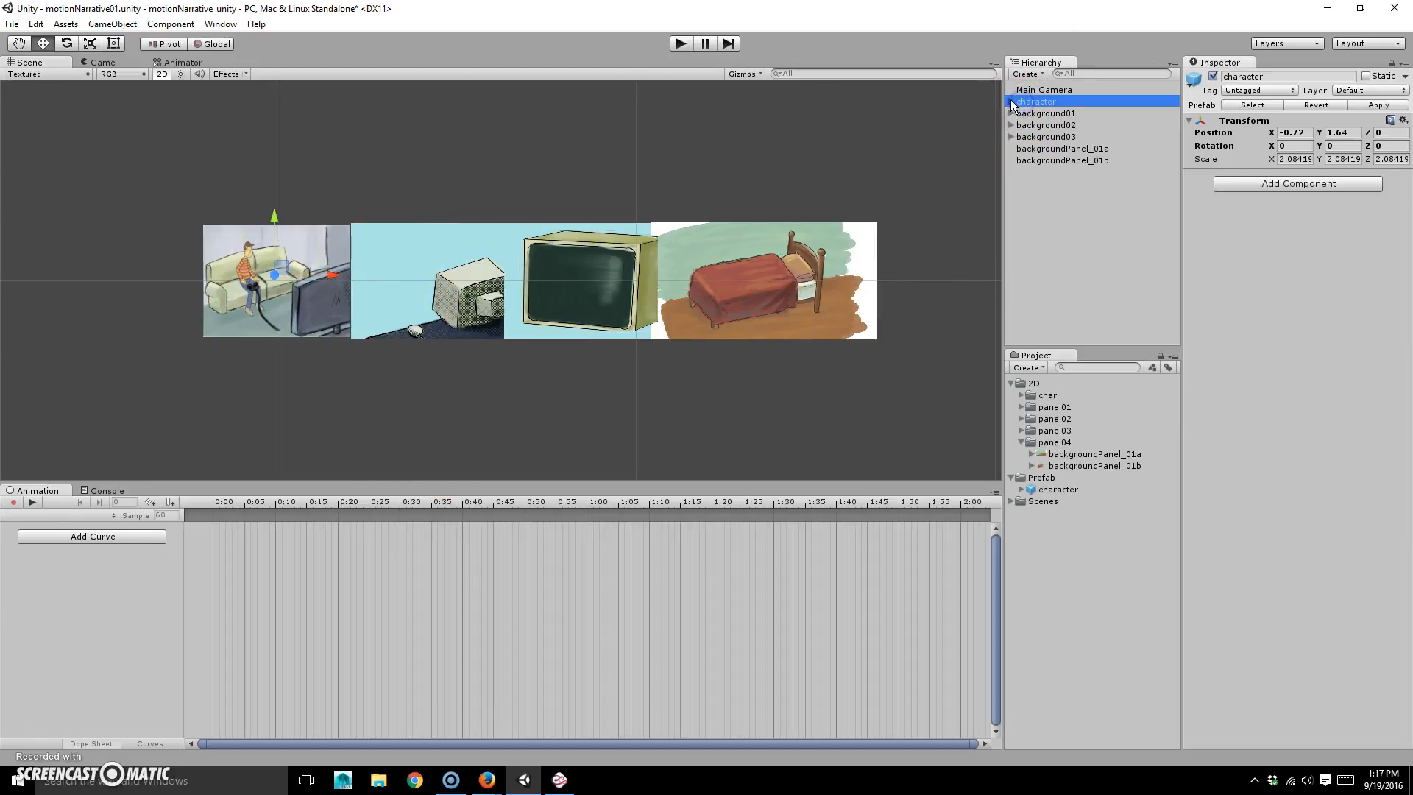
click(1011, 101)
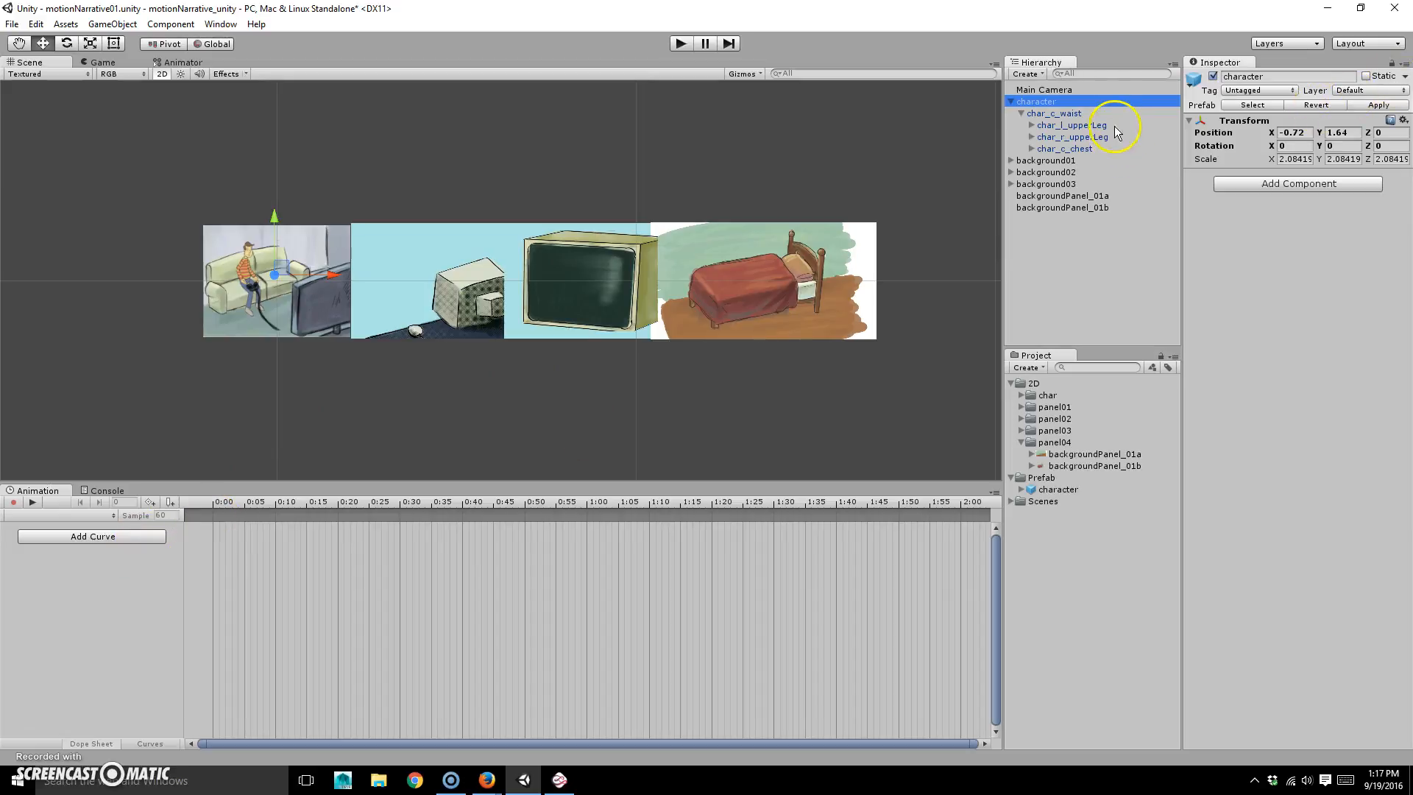
click(1070, 113)
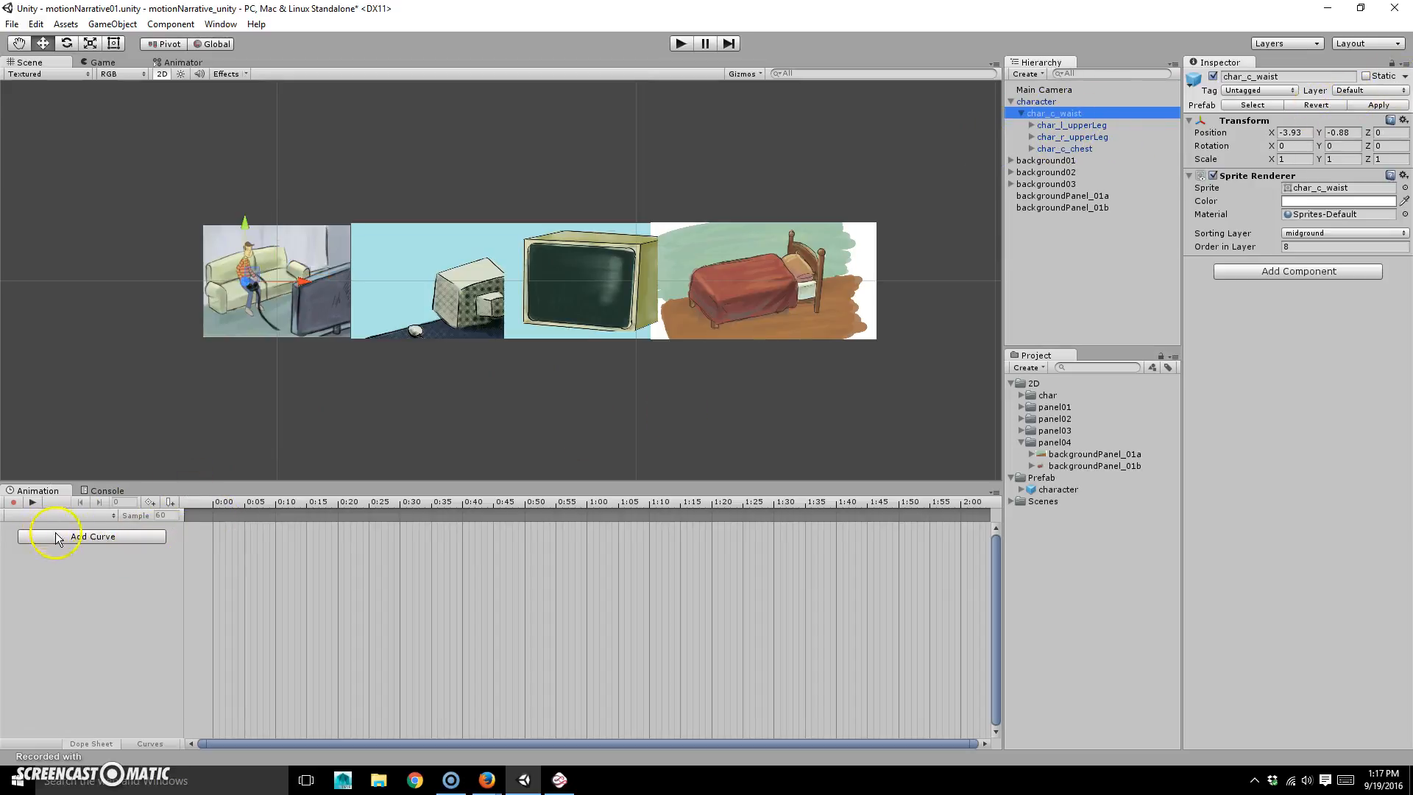
click(92, 536)
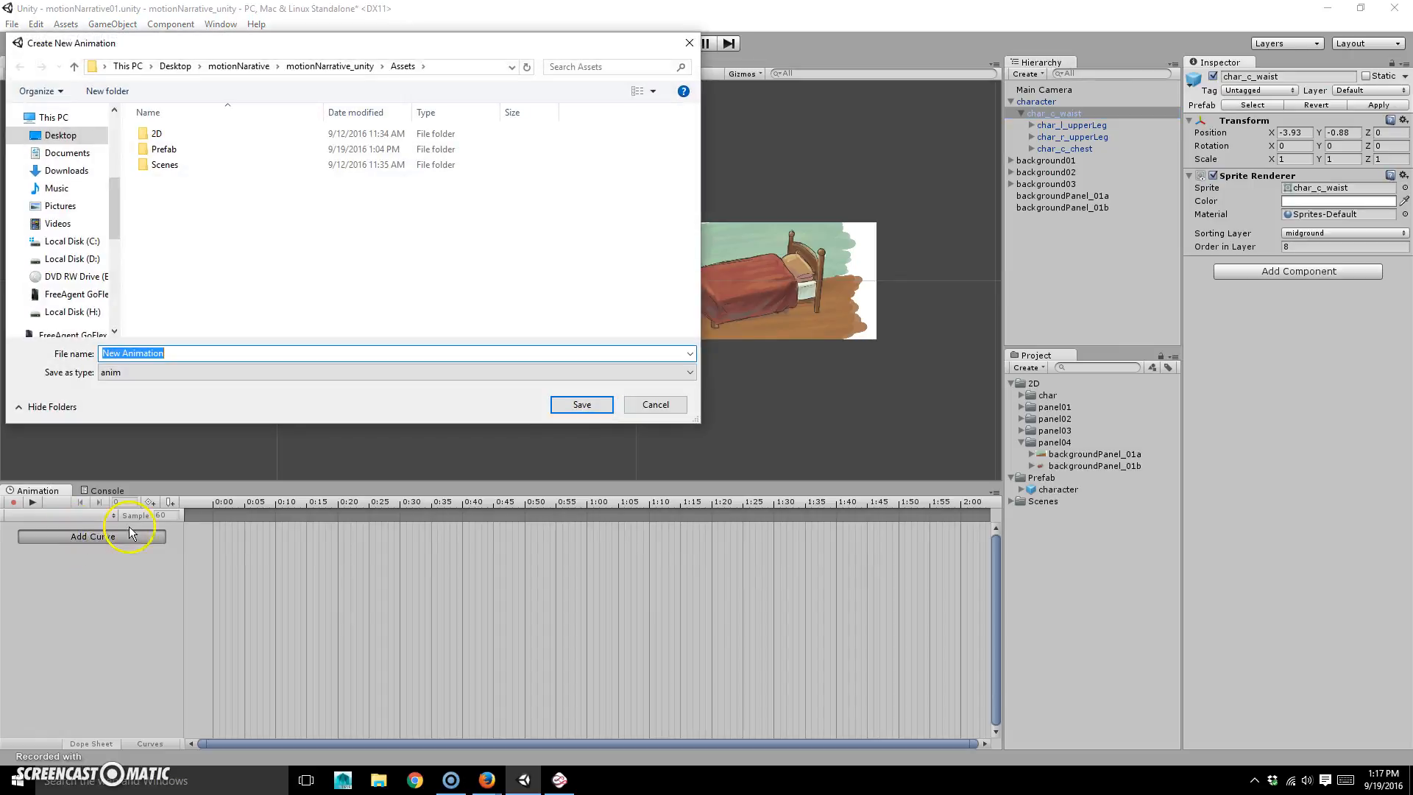
click(657, 399)
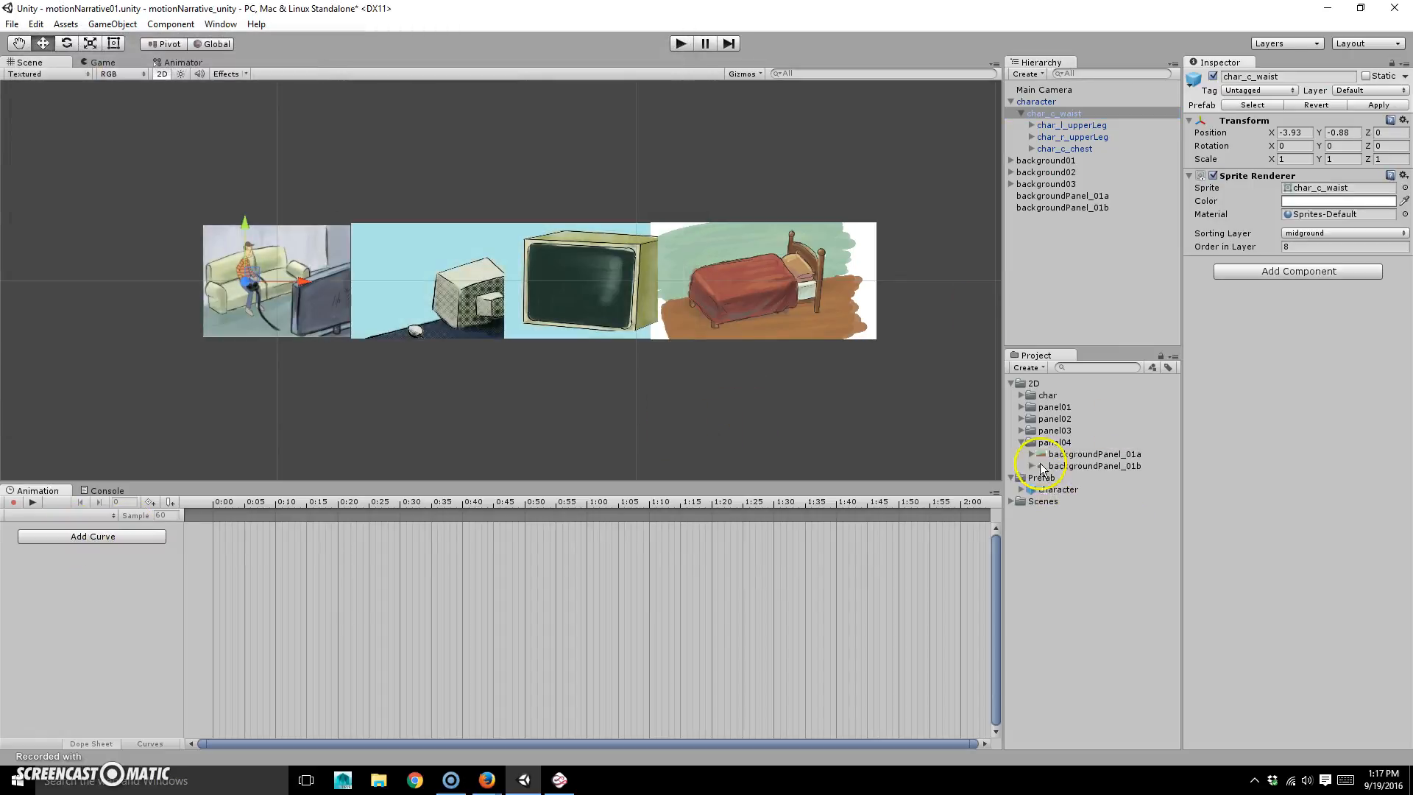
Create a folder named Animations at the top level of the project assets, alongside 2D, Prefab and Scenes.
click(1014, 384)
click(1011, 395)
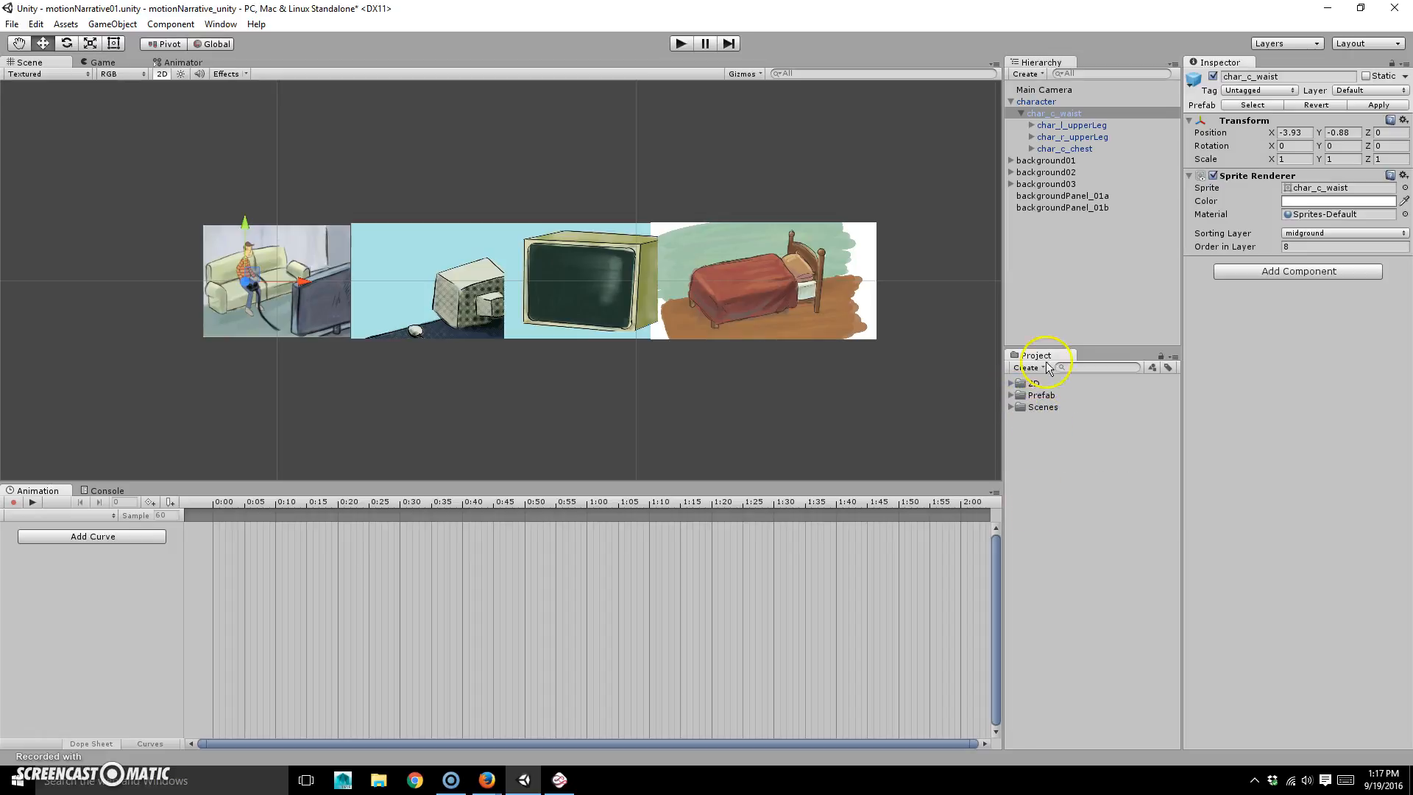
right_click(1064, 427)
mouse_move(1089, 434)
click(914, 435)
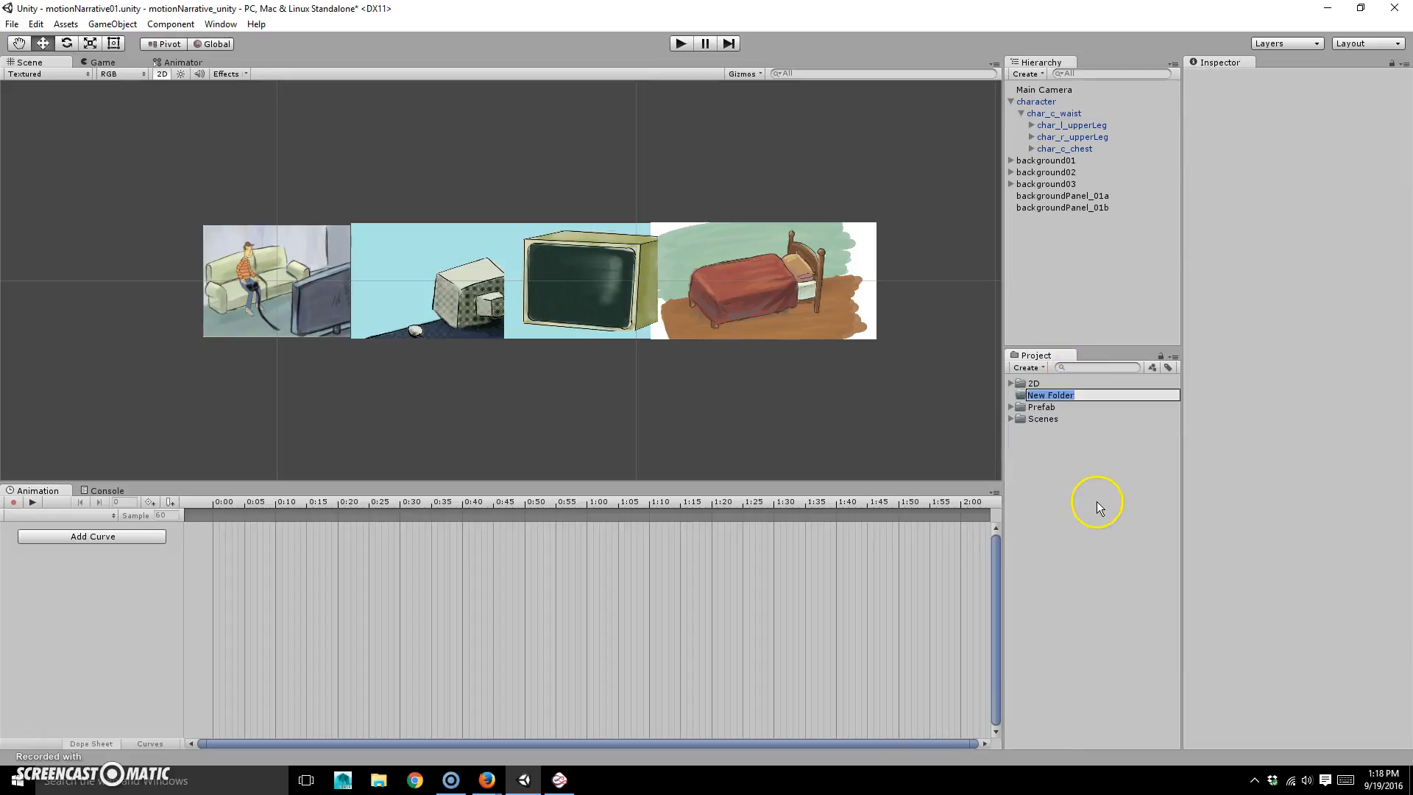
text(Animations)
key(Return)
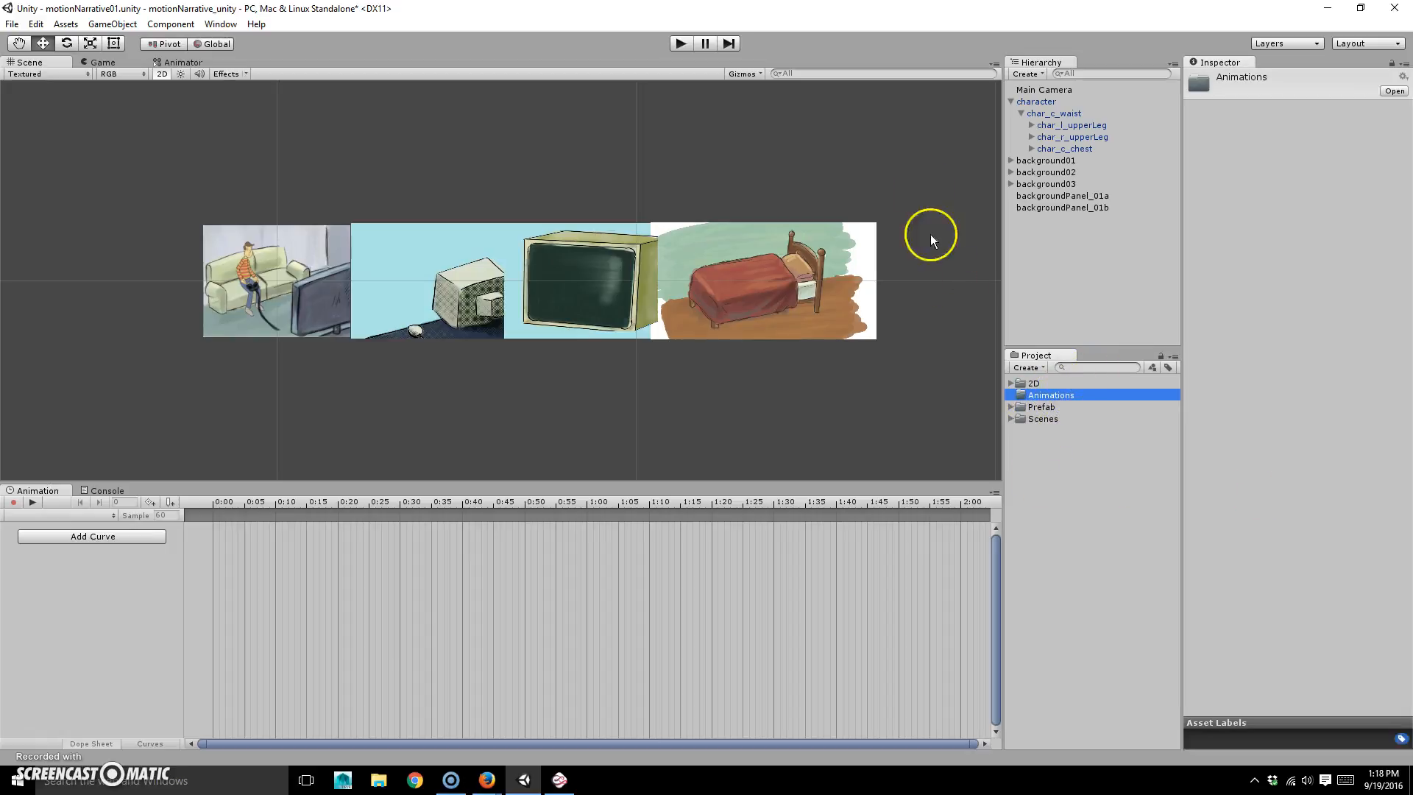
Create an animation clip named panel01 for char_c_waist and save it in the Animations folder.
click(1088, 112)
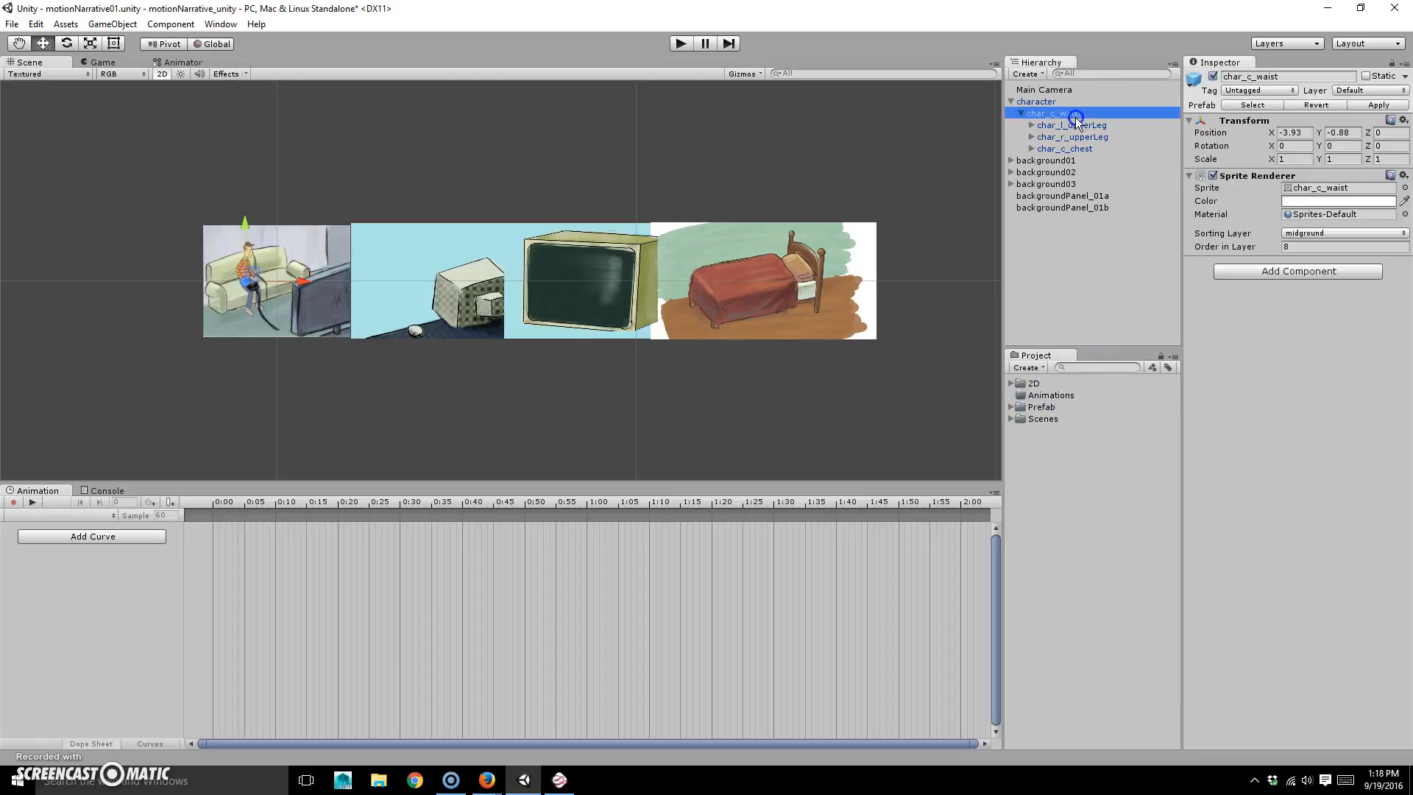
click(140, 536)
double_click(177, 150)
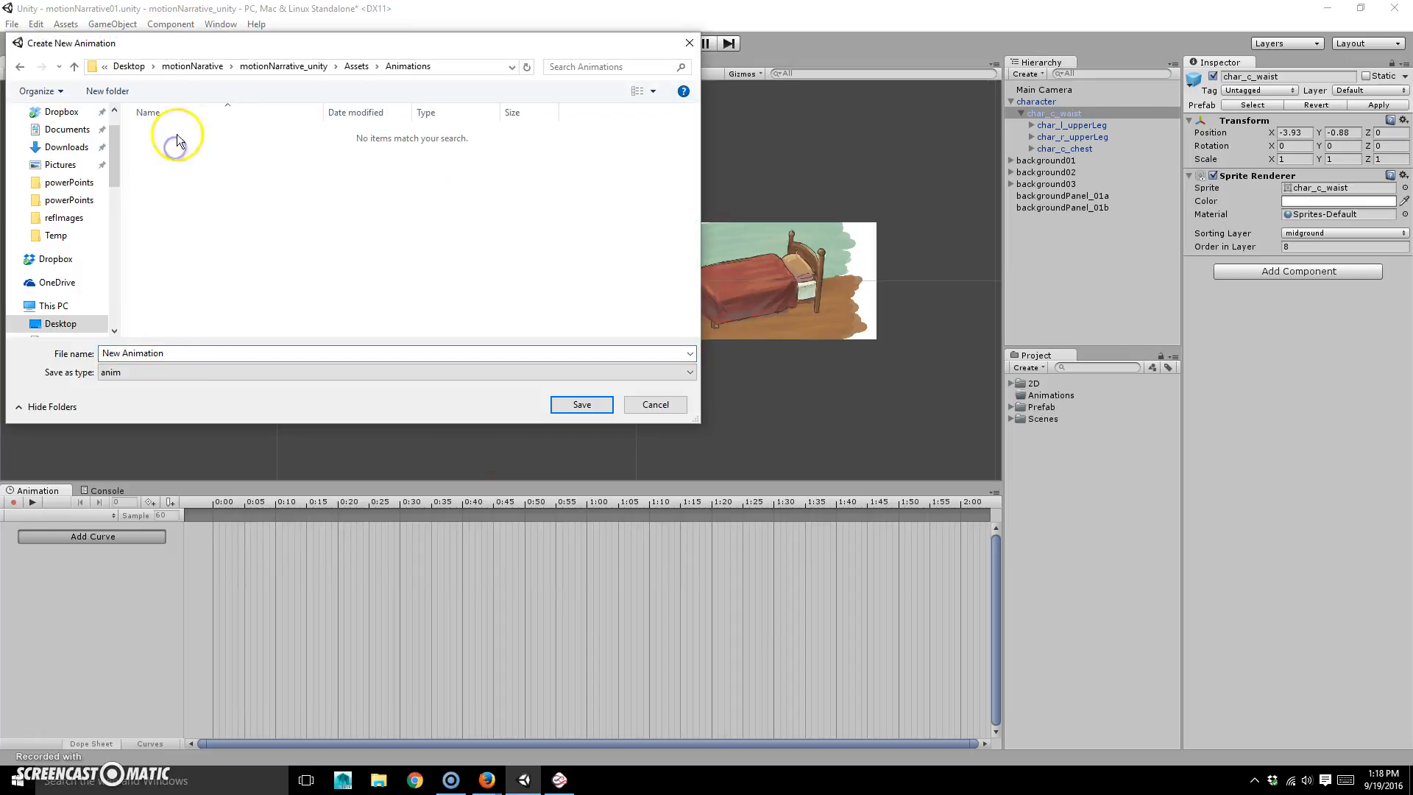
click(189, 352)
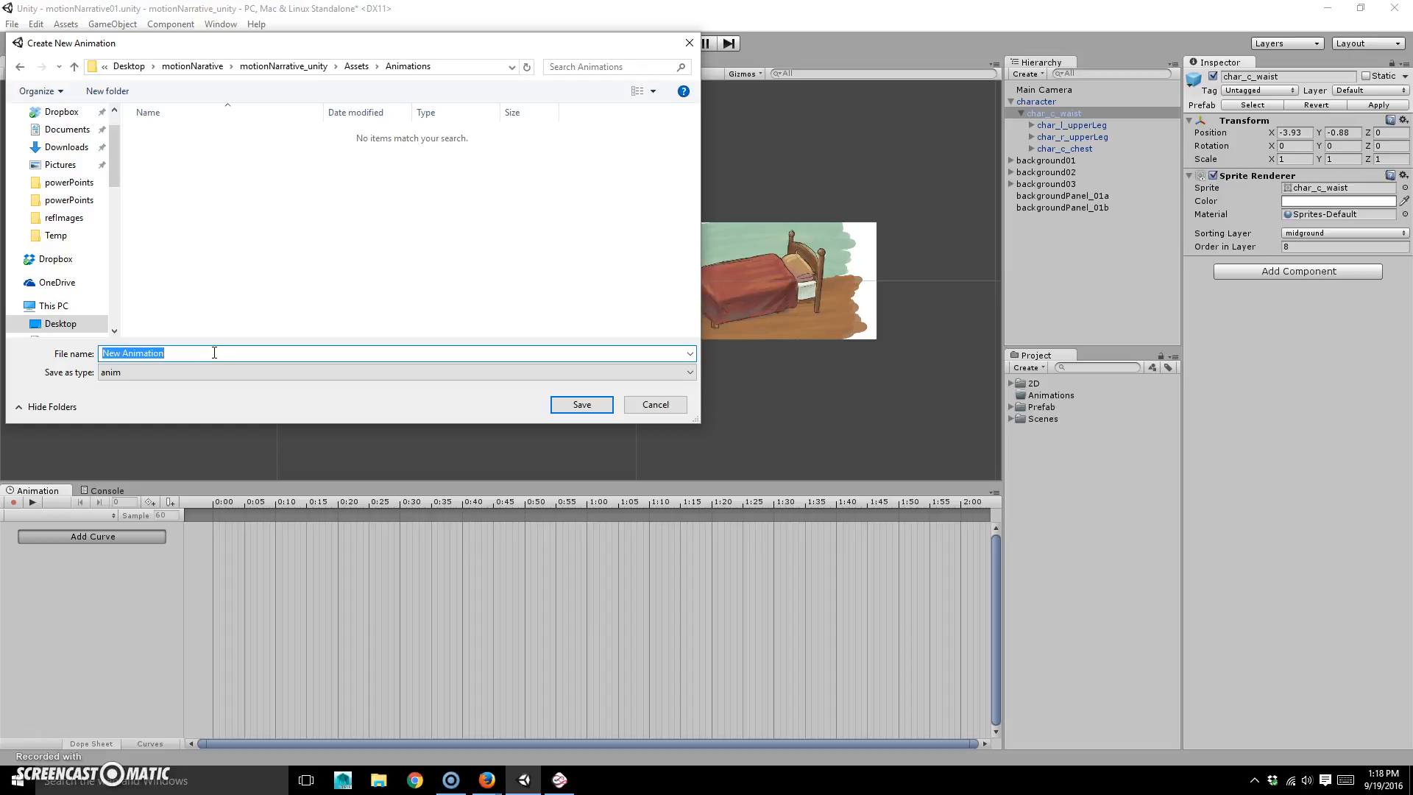
text(panel01)
click(581, 404)
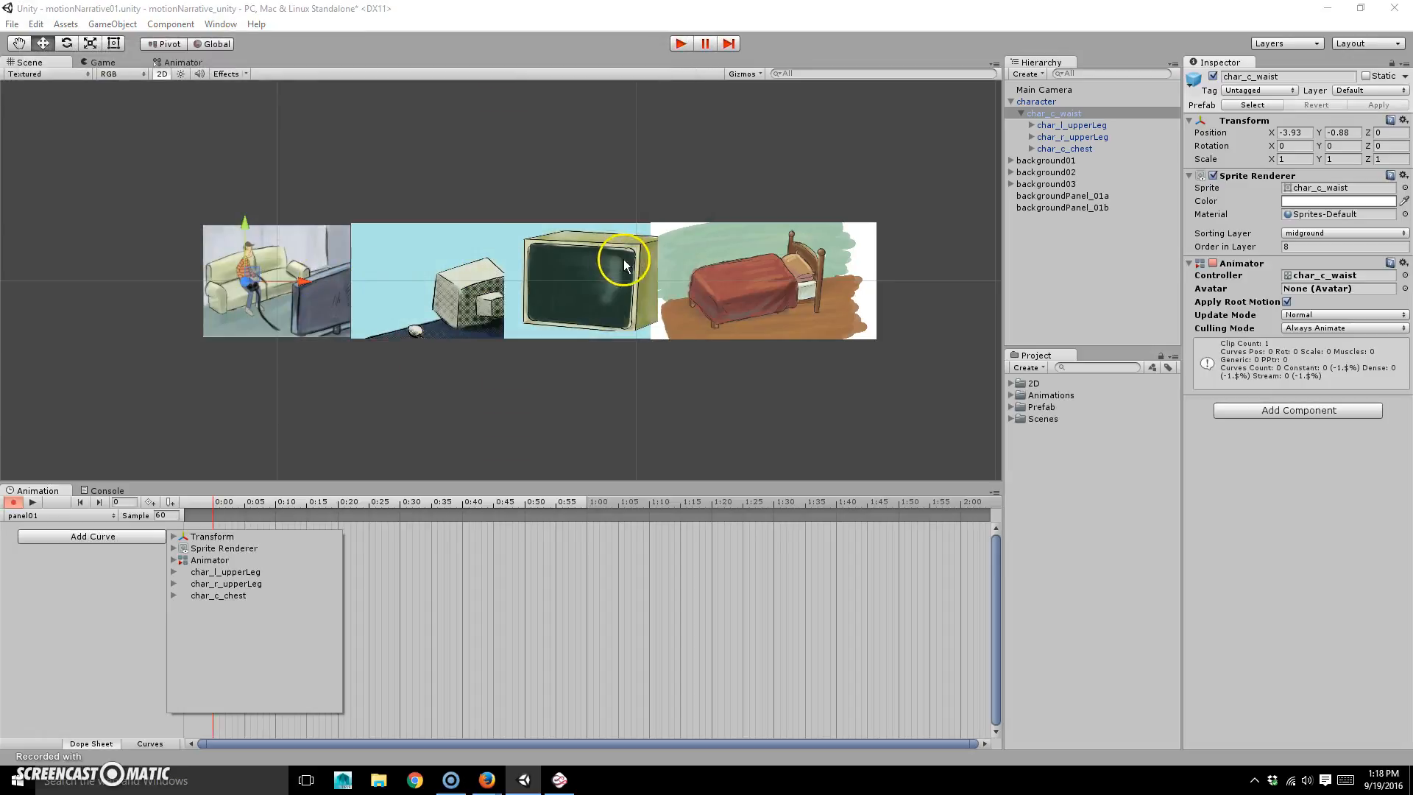
Add Position and Rotation curves for char_c_waist to the panel01 clip.
click(174, 536)
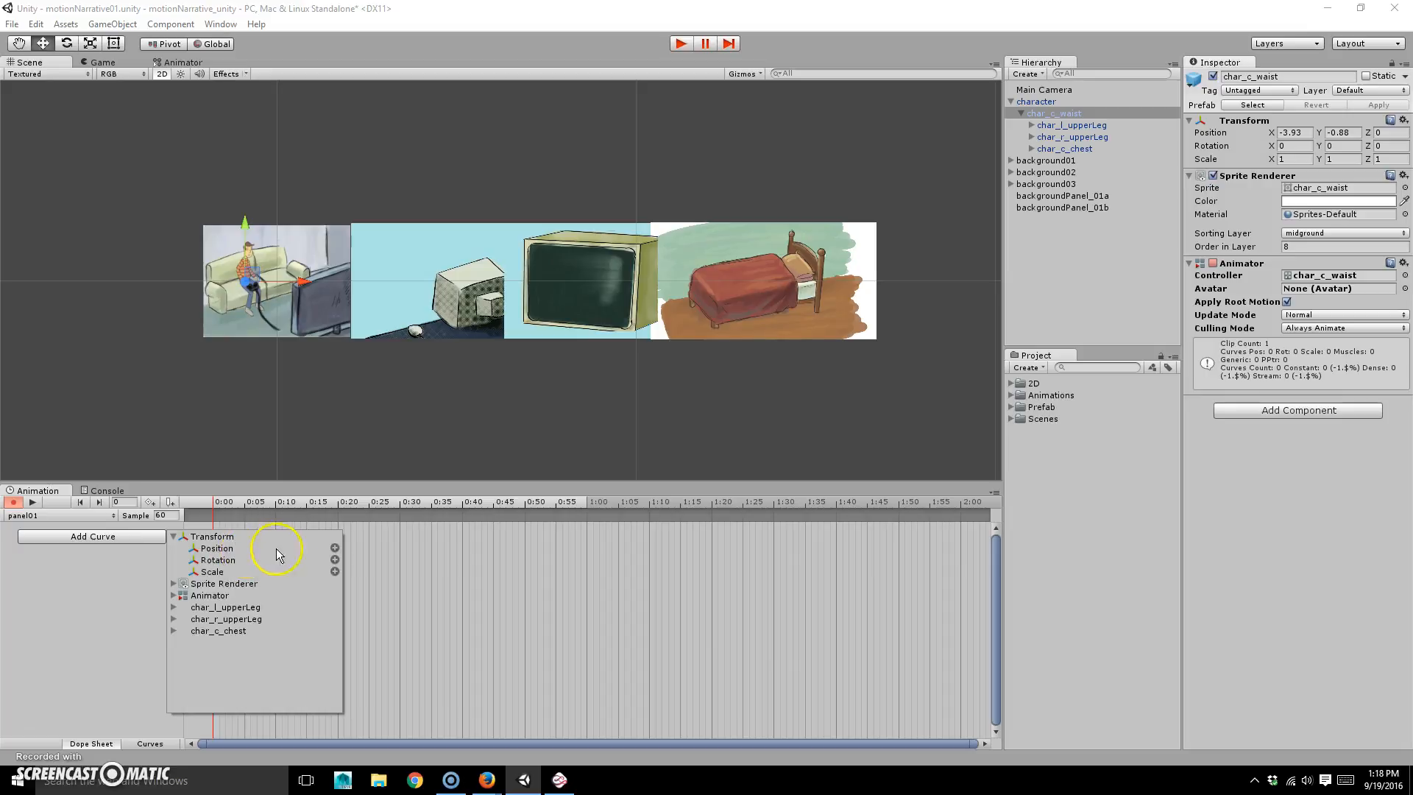
click(334, 548)
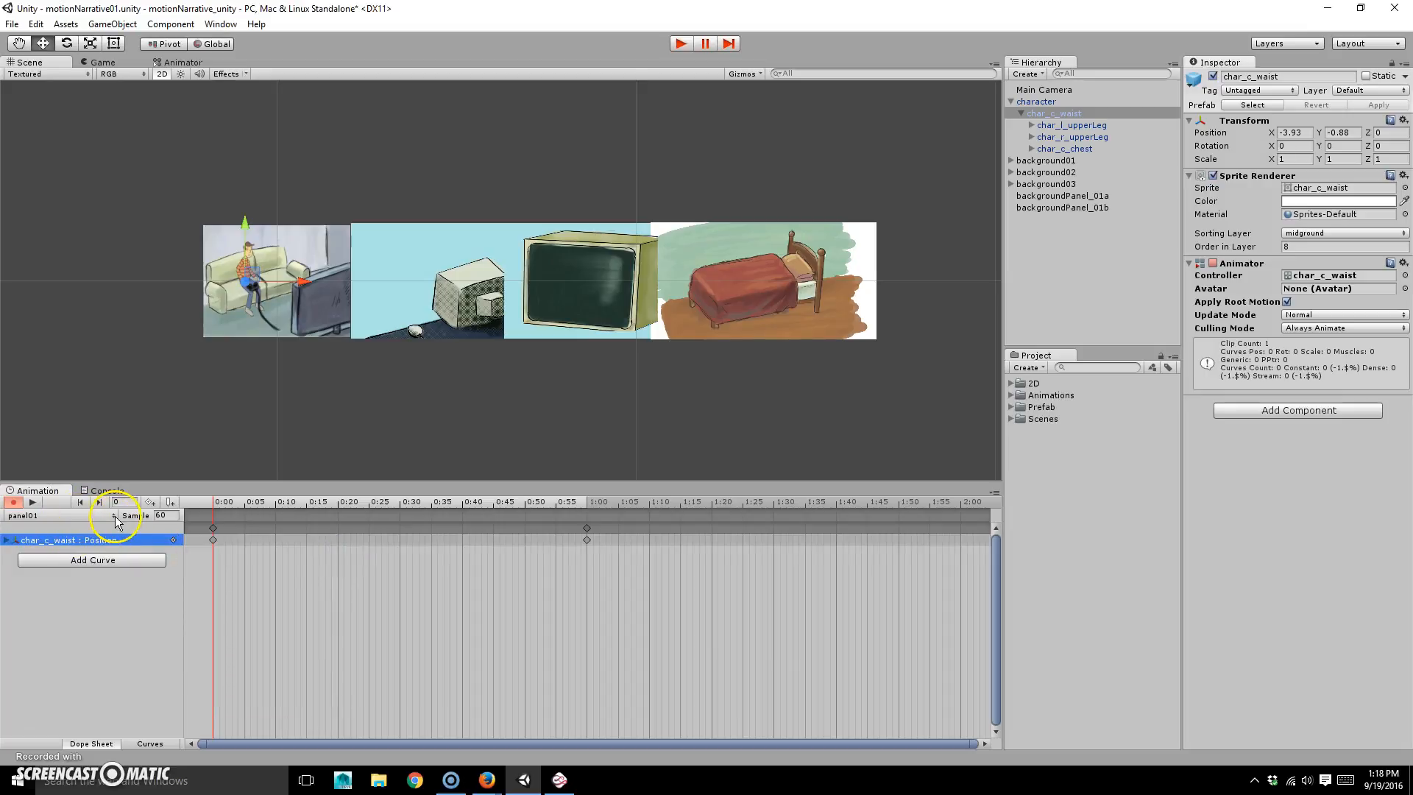
click(110, 560)
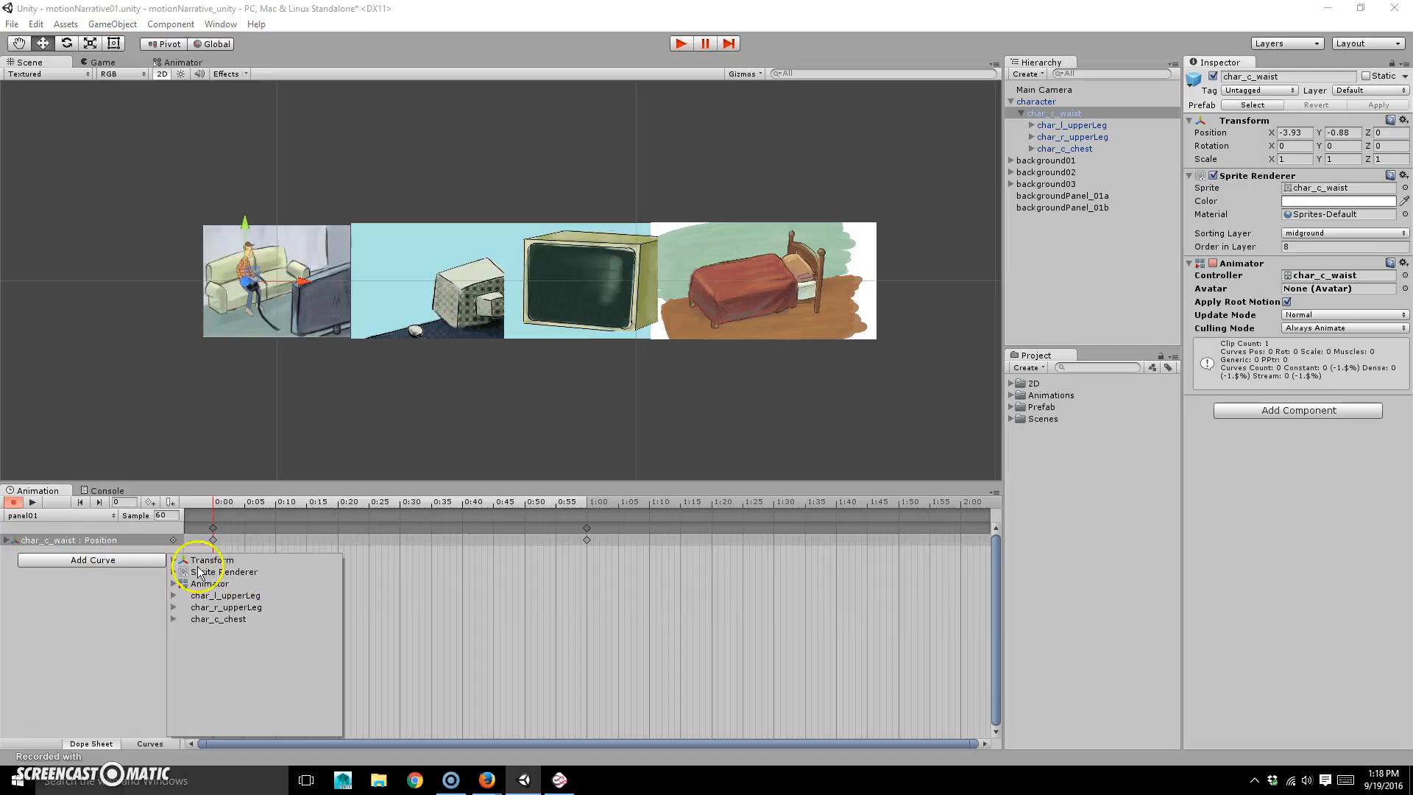
click(175, 561)
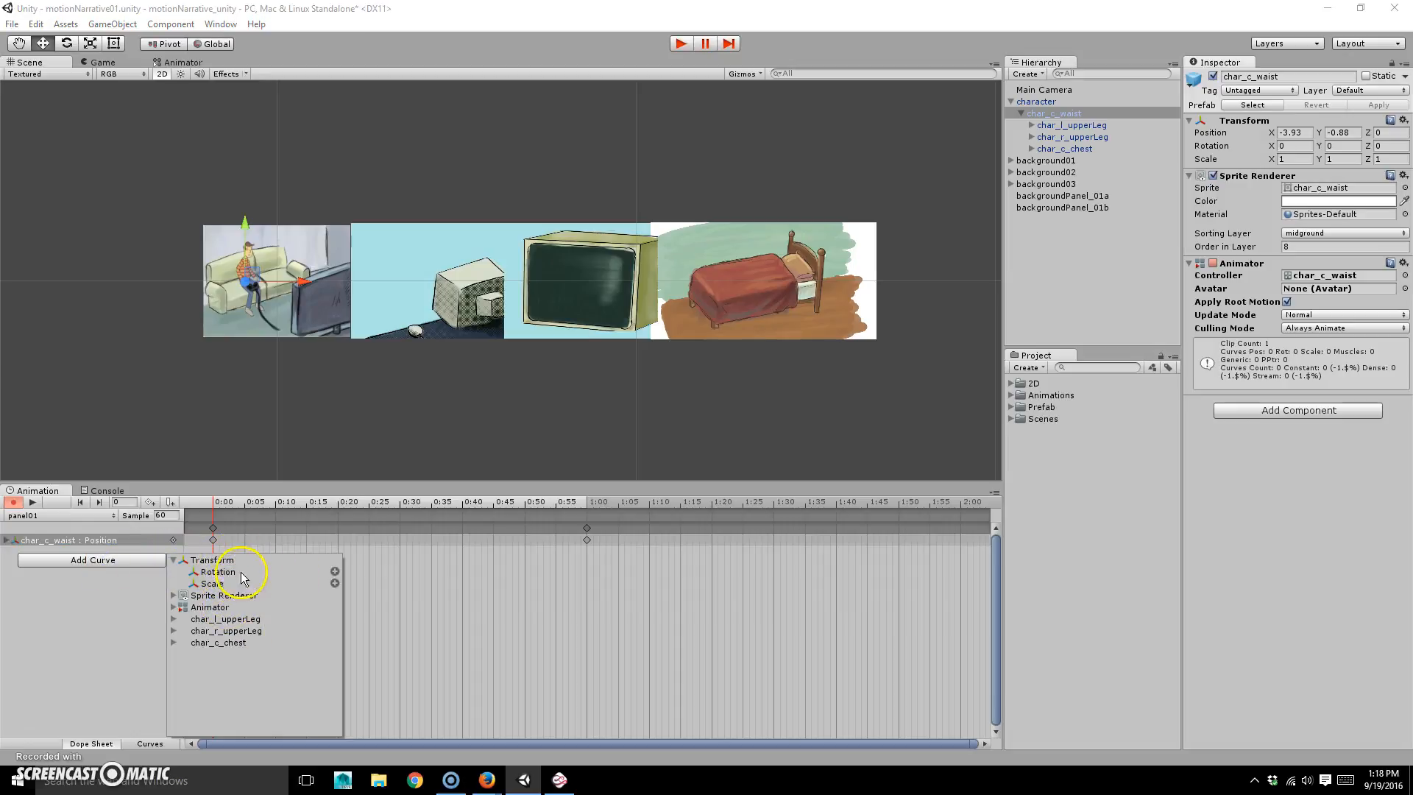
click(335, 571)
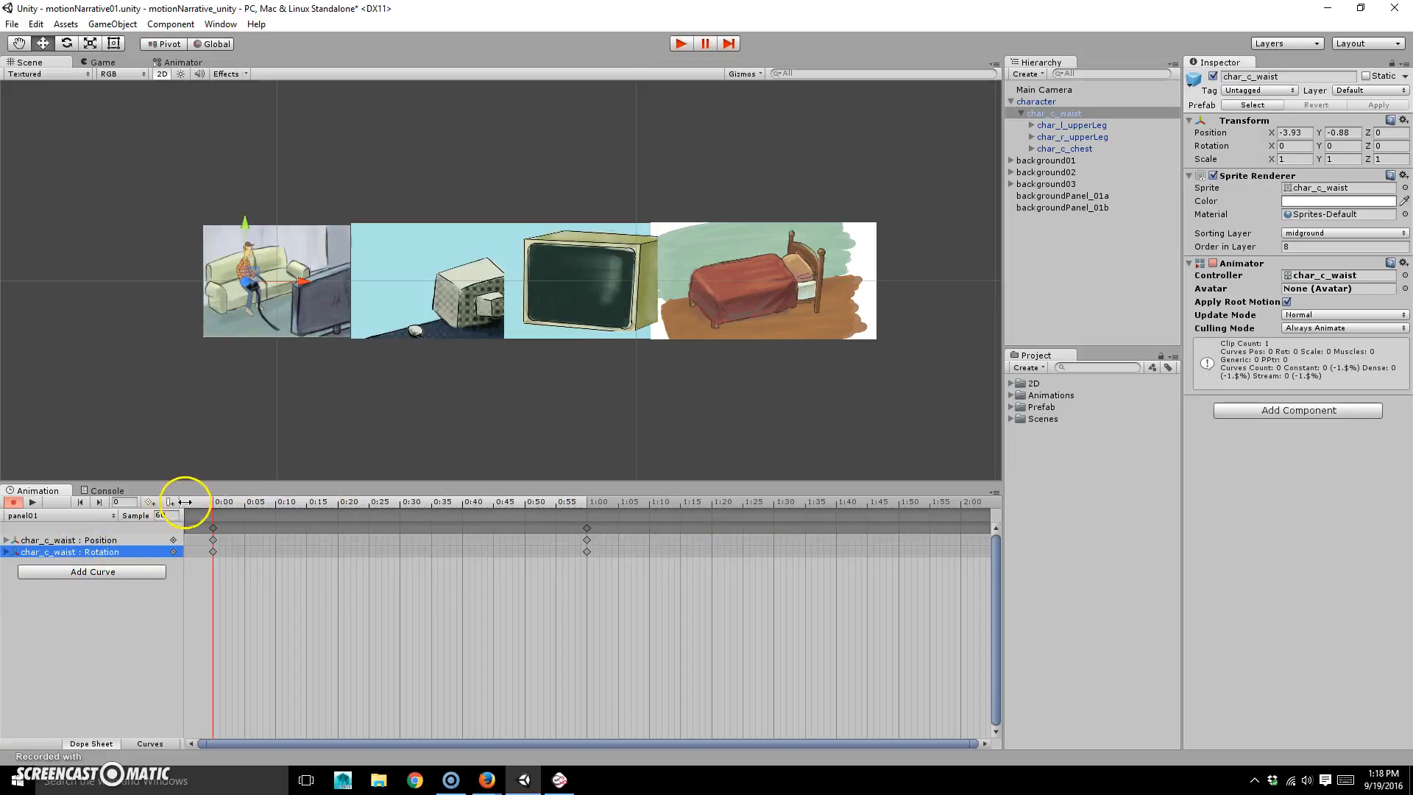
Set the panel01 clip's sample rate to 15.
drag(250, 504, 217, 572)
drag(559, 599, 611, 521)
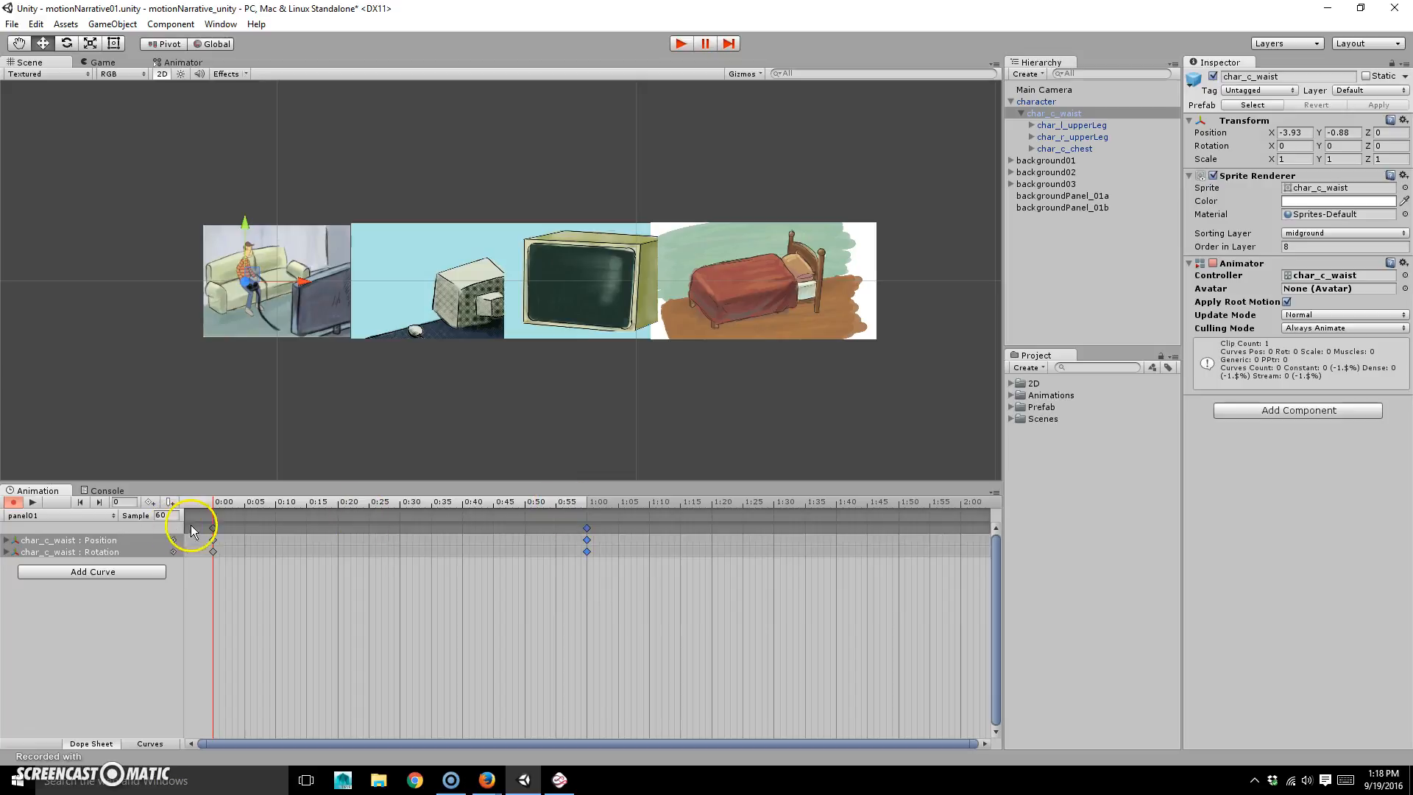
drag(220, 503, 135, 539)
click(169, 515)
text(15)
Move the end keyframes of both char_c_waist curves to frame 16.
scroll(460, 603, down, 10)
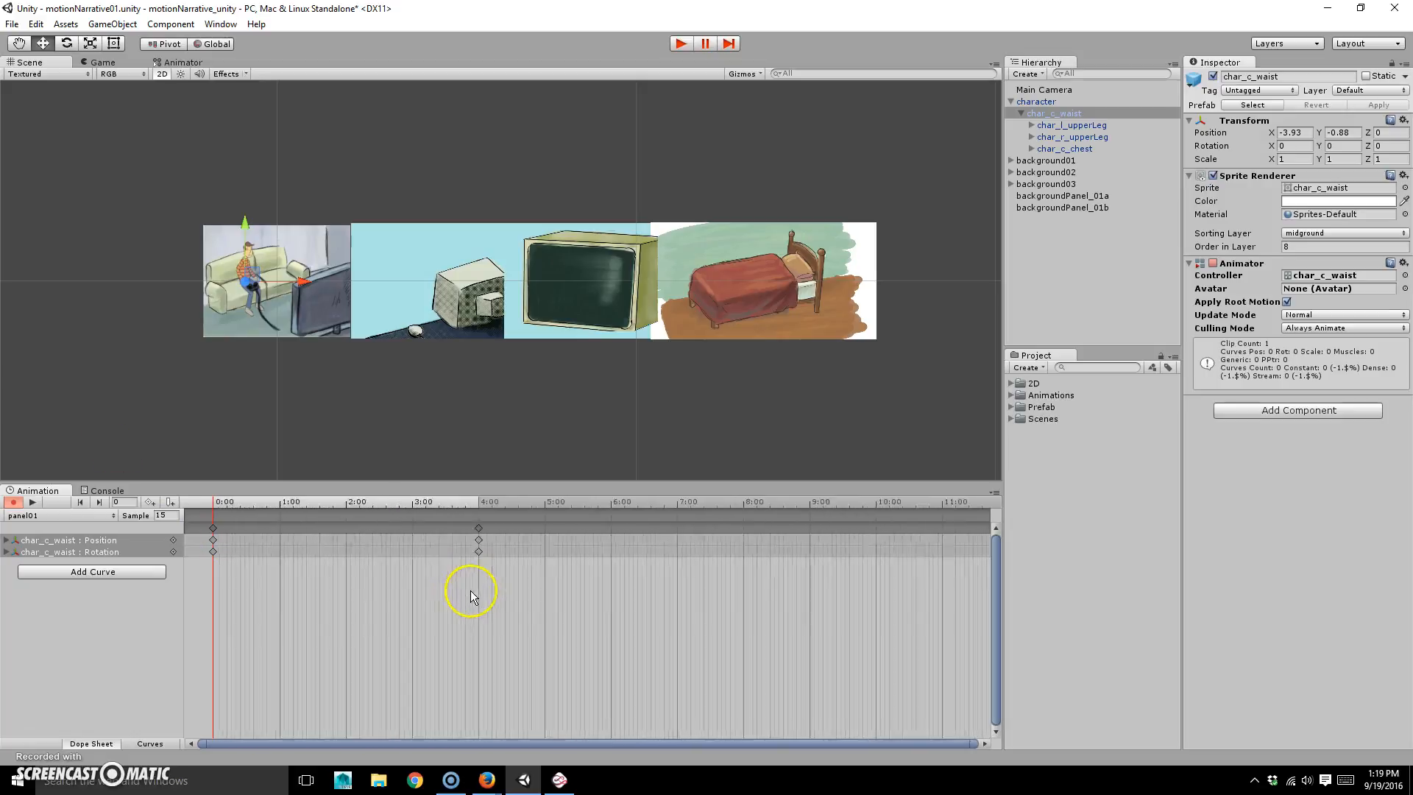
scroll(470, 591, up, 6)
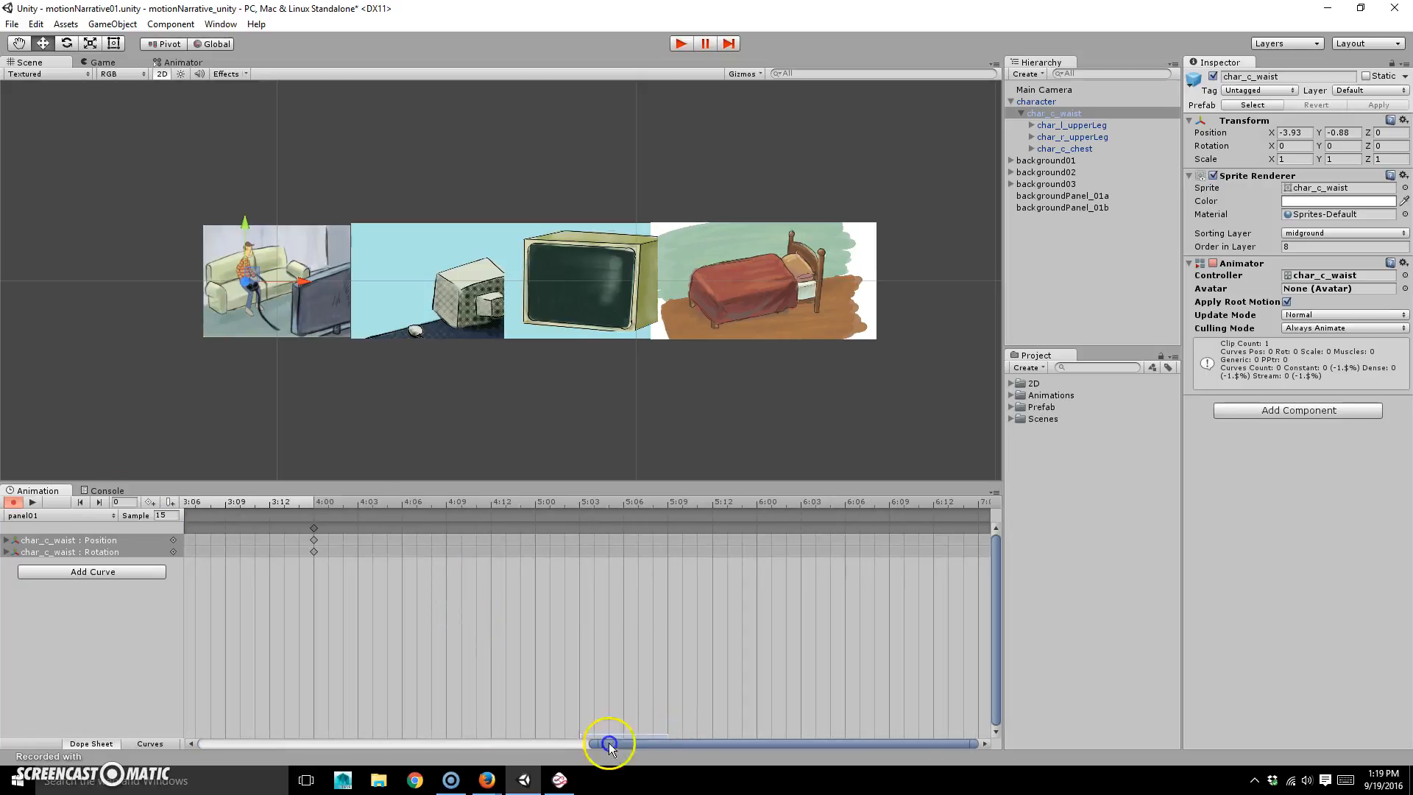
drag(648, 743, 341, 739)
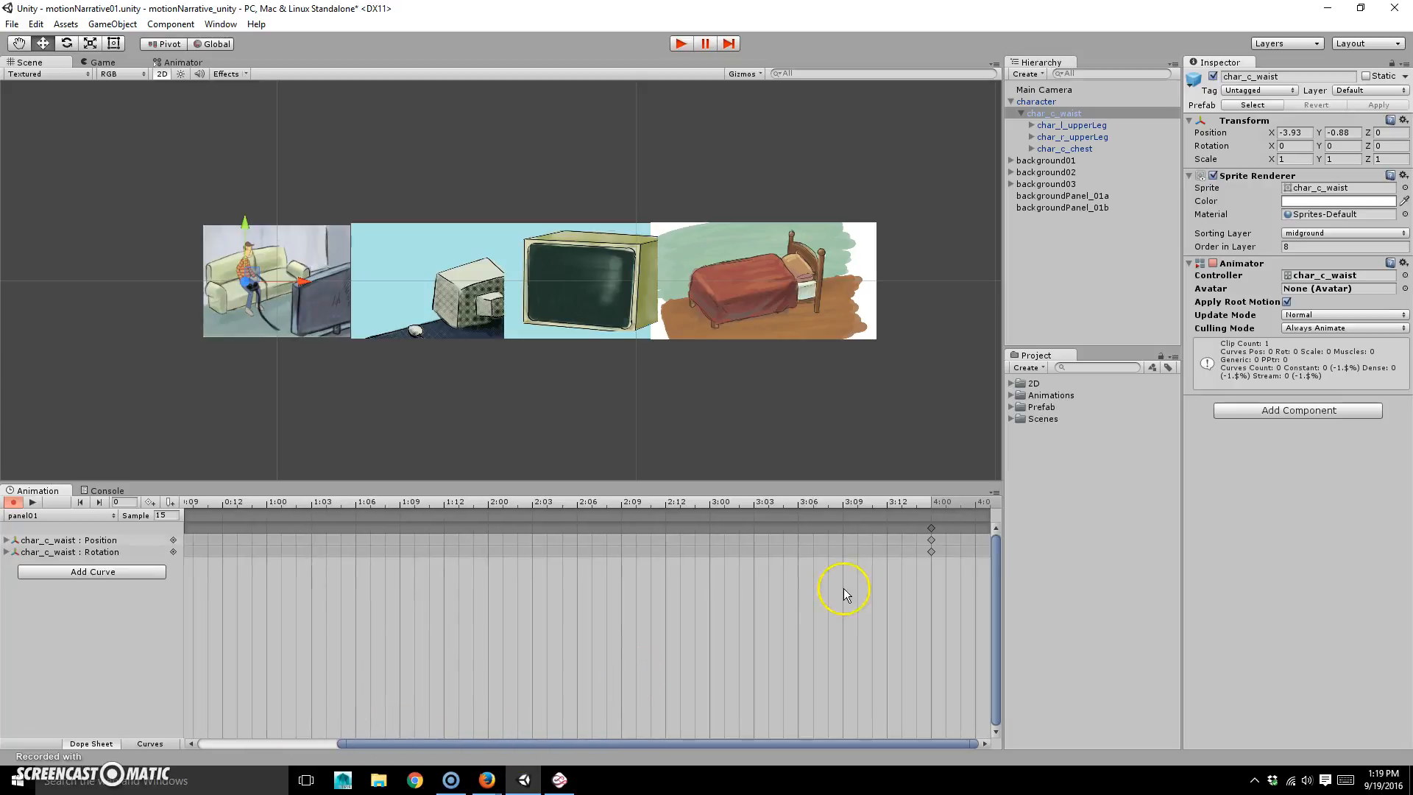
drag(938, 526, 291, 567)
scroll(368, 608, down, 6)
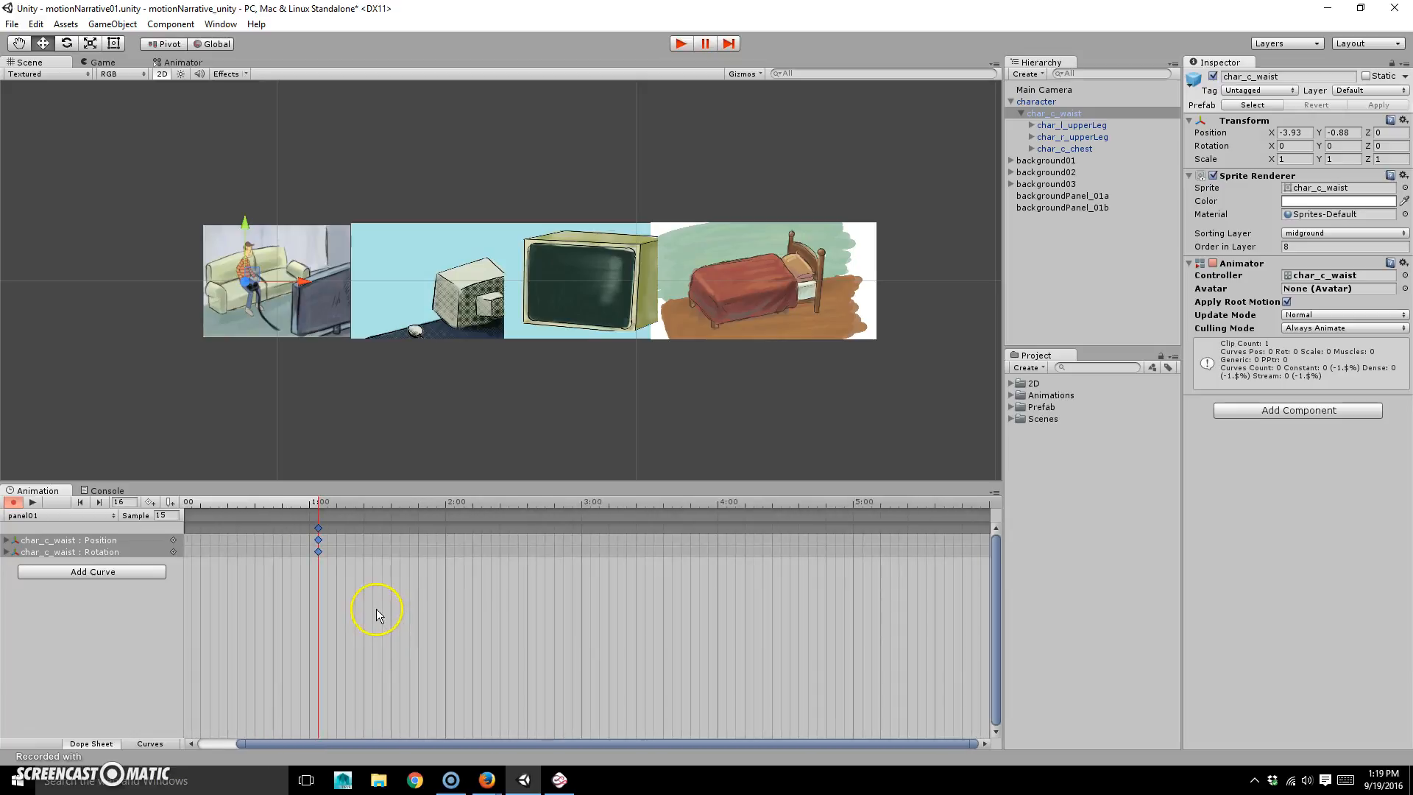
scroll(377, 616, down, 2)
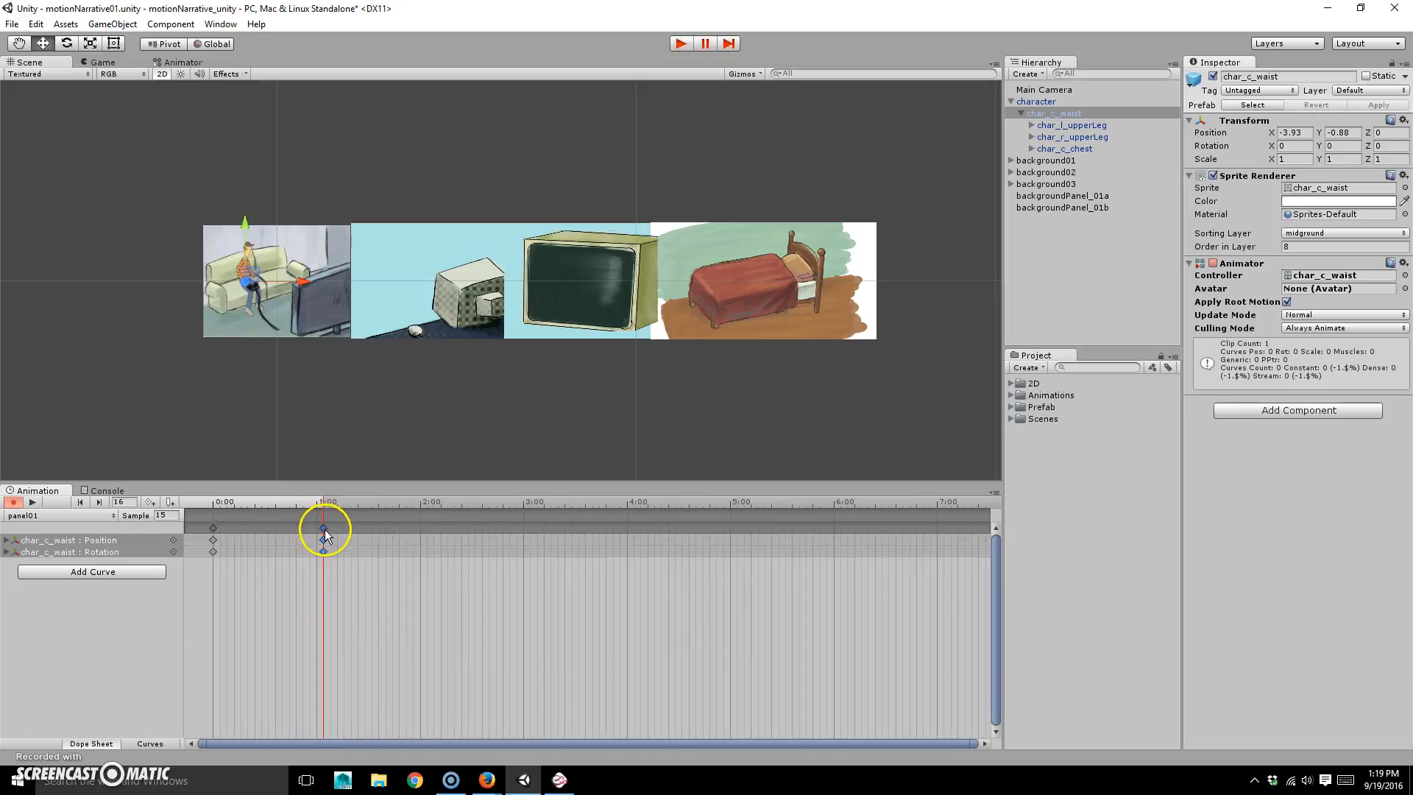
mouse_move(325, 528)
mouse_down()
mouse_move(378, 535)
mouse_move(325, 543)
mouse_up()
scroll(346, 563, up, 6)
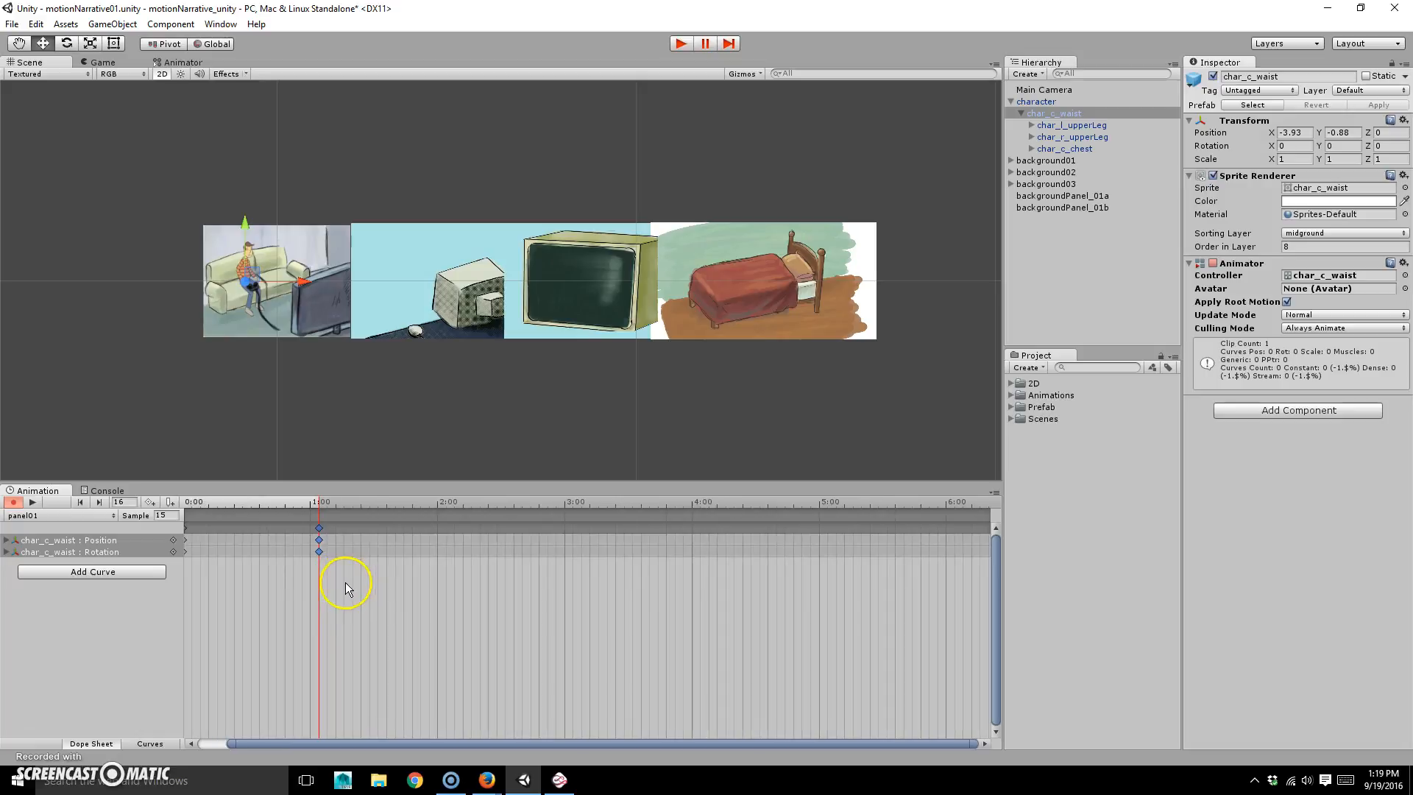
drag(424, 743, 350, 743)
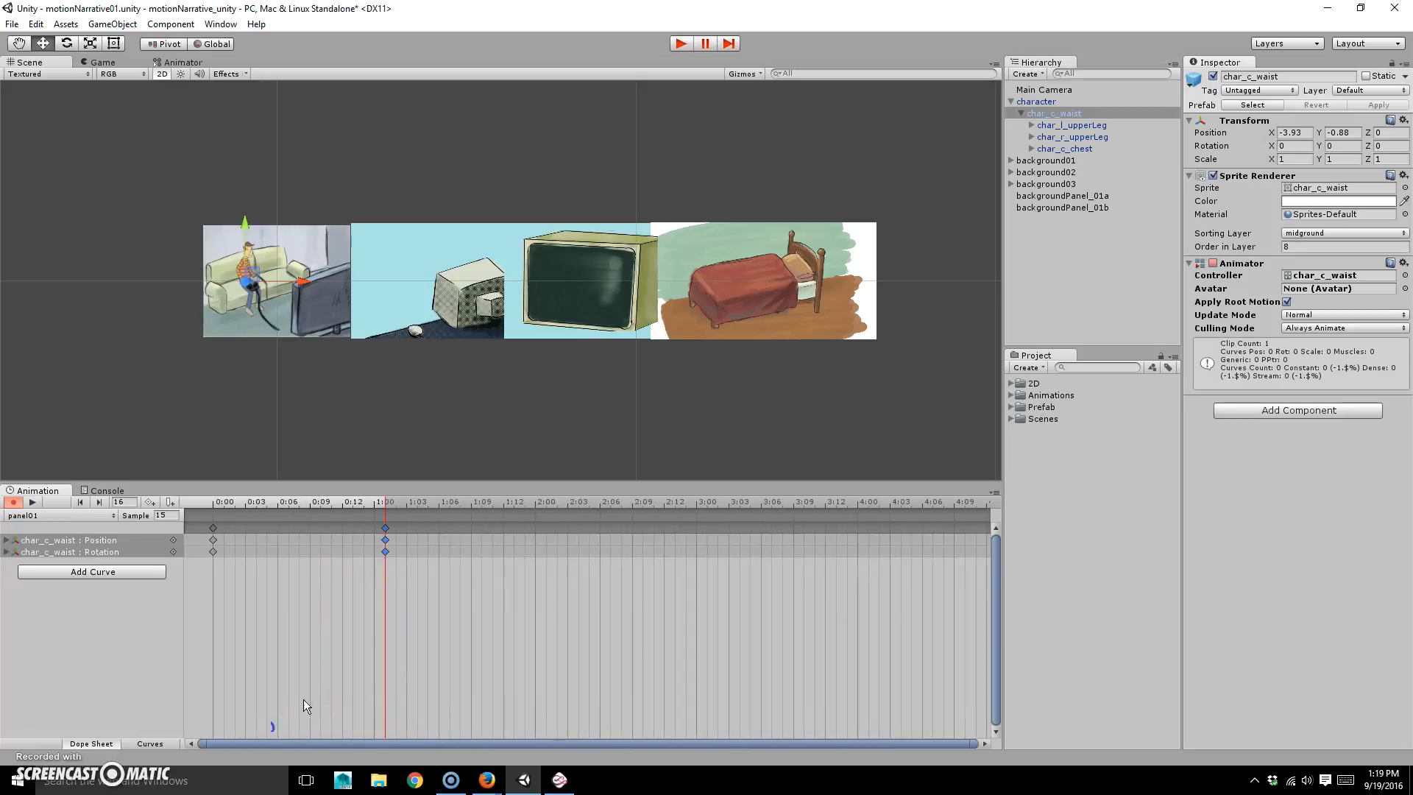
At frame 16, move char_c_waist up off the couch to about X -2.43, Y 0.28, and return the playhead to frame 0.
click(197, 502)
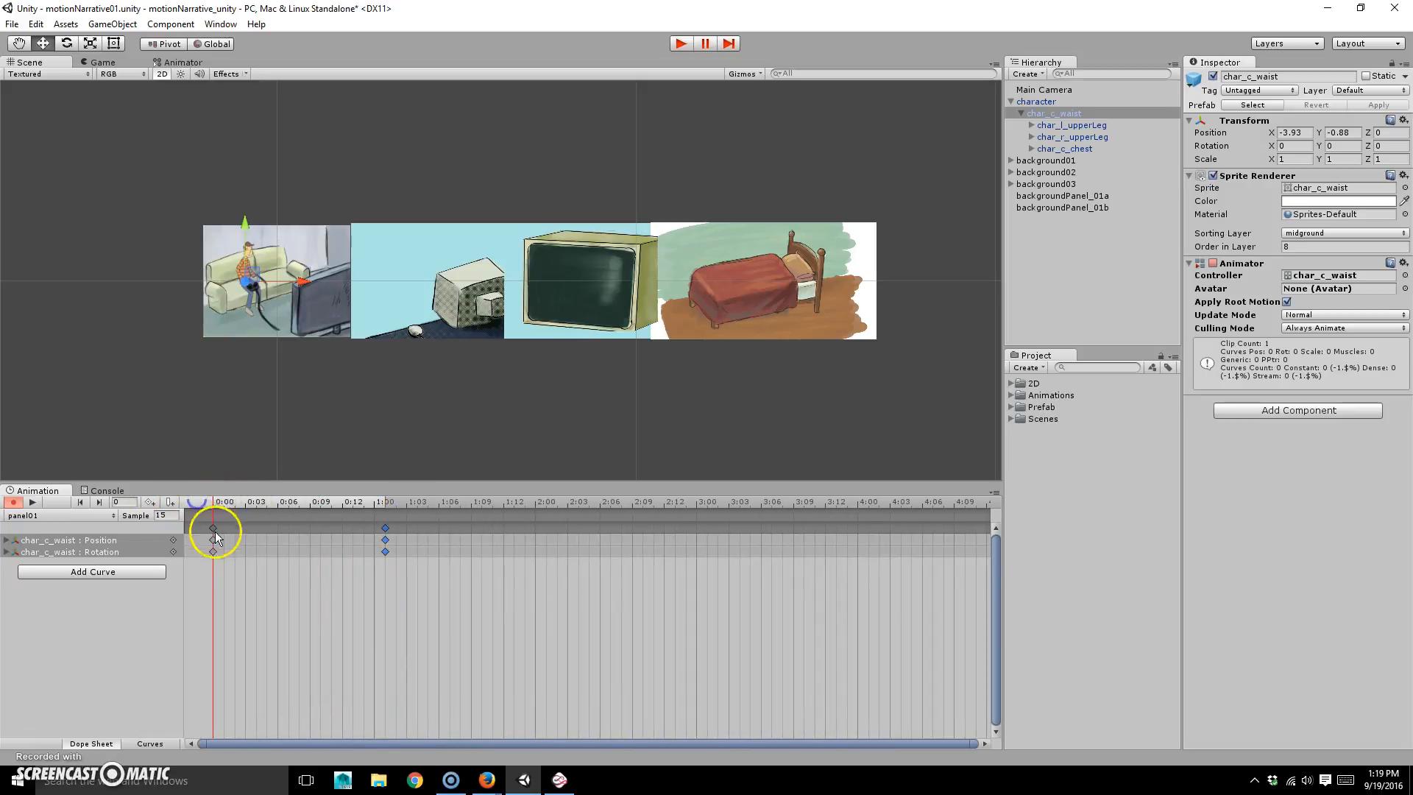
drag(210, 503, 386, 519)
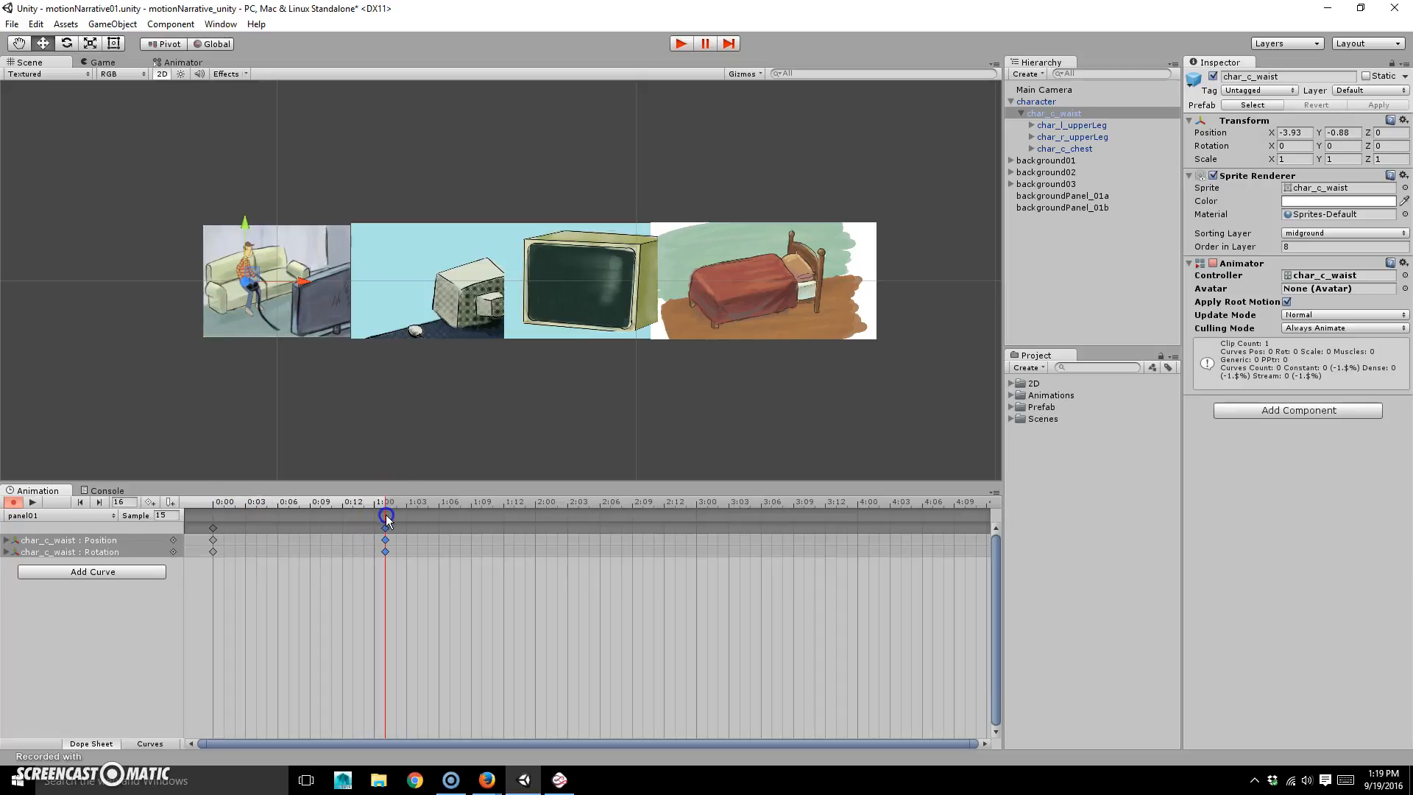
scroll(298, 293, up, 5)
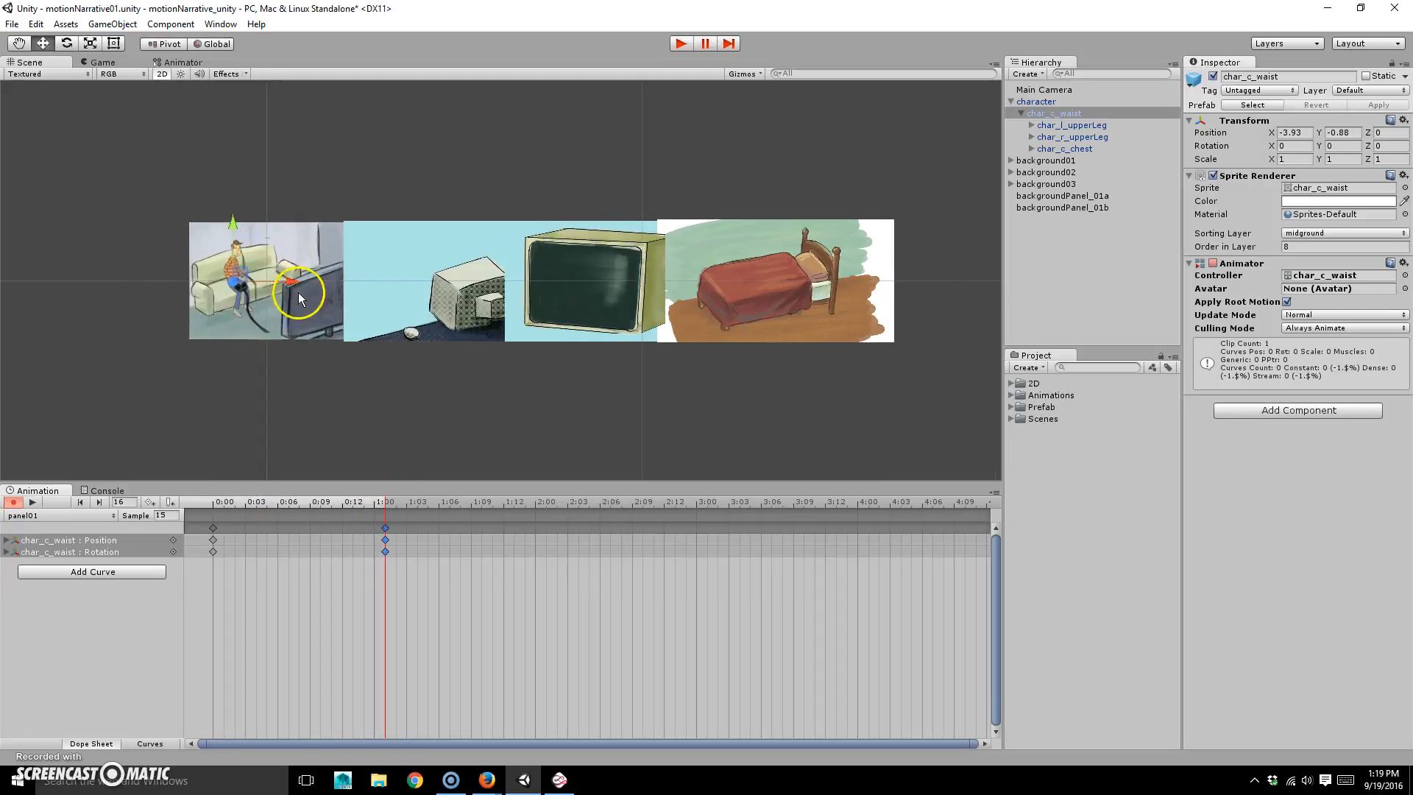
scroll(270, 361, up, 3)
middle_drag(244, 276, 749, 298)
scroll(496, 283, up, 7)
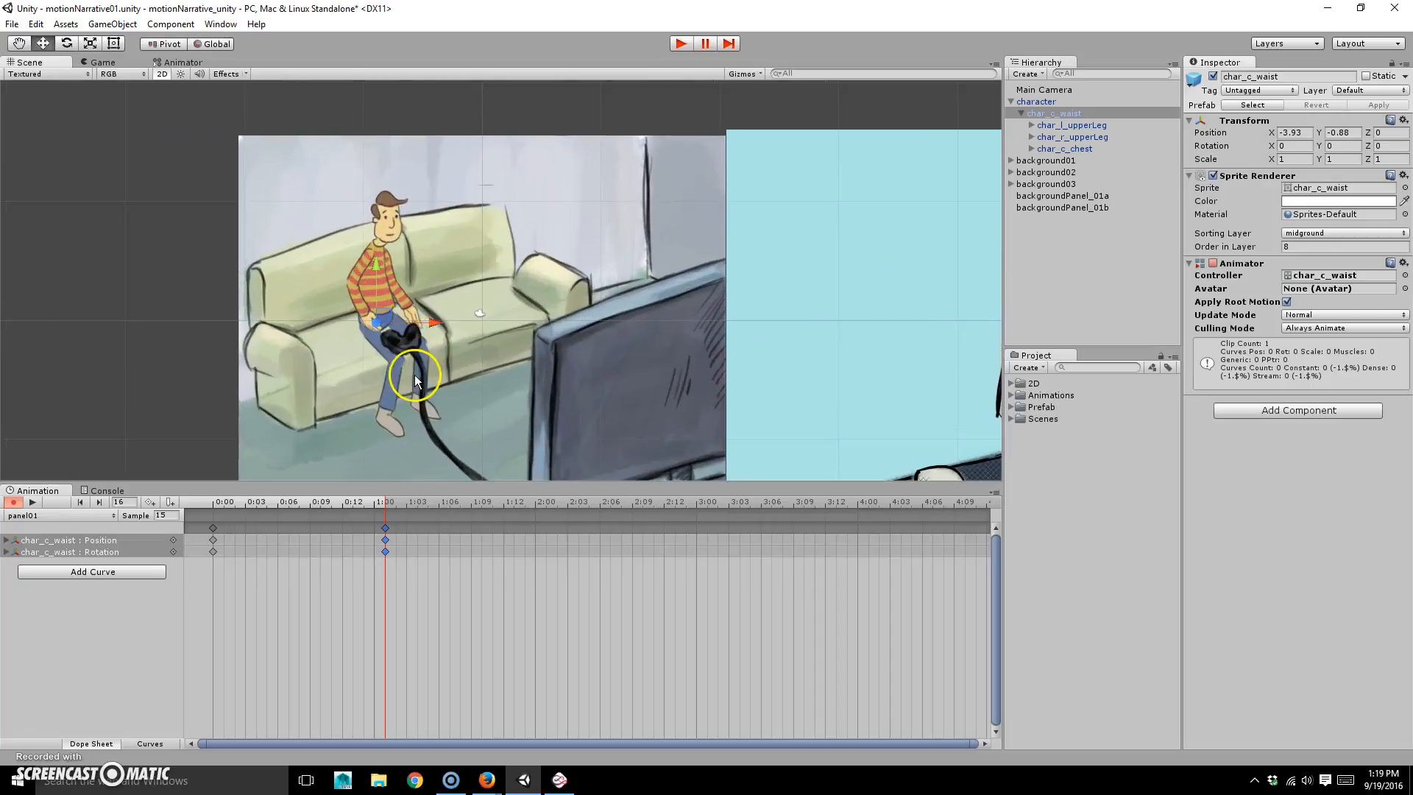
scroll(414, 380, up, 2)
middle_drag(403, 391, 468, 327)
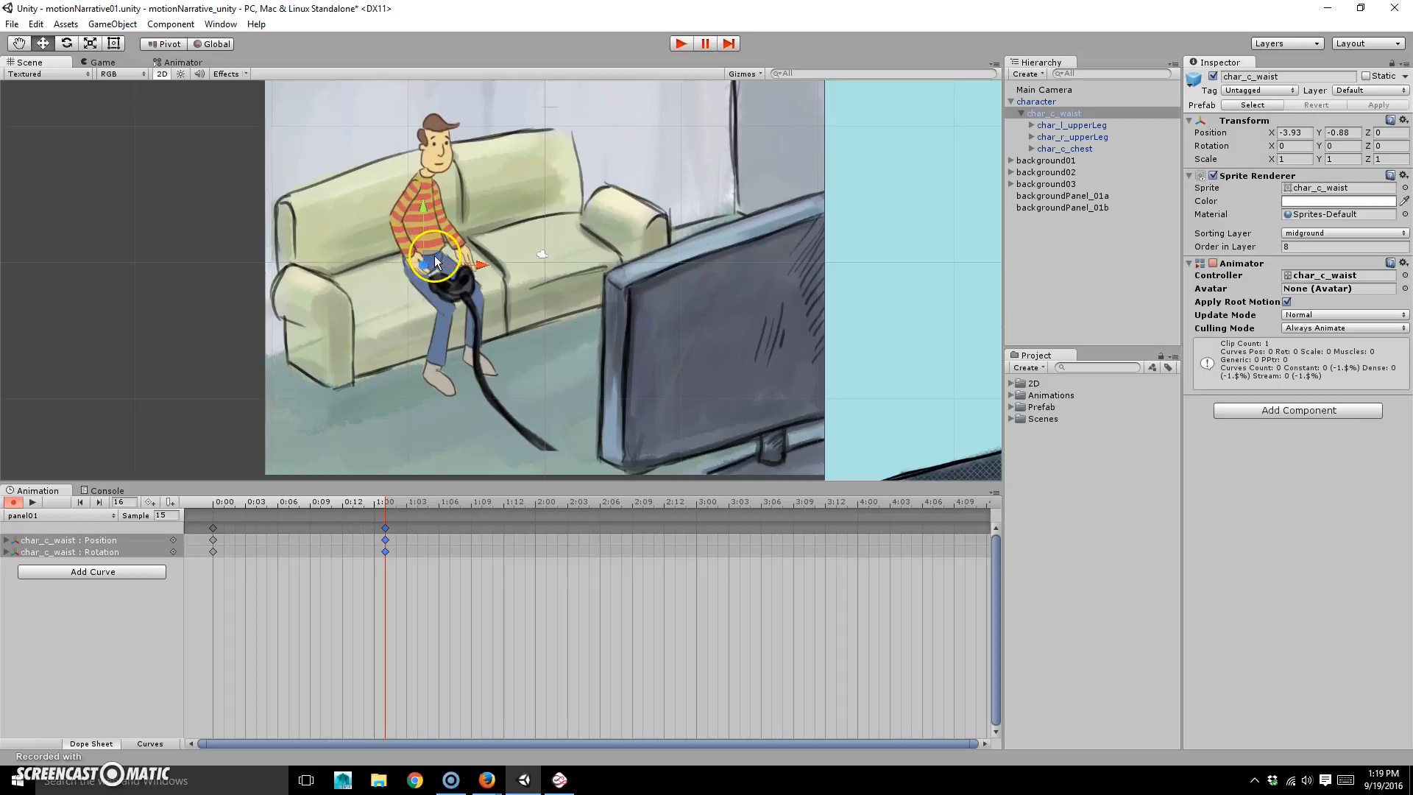
drag(434, 255, 476, 222)
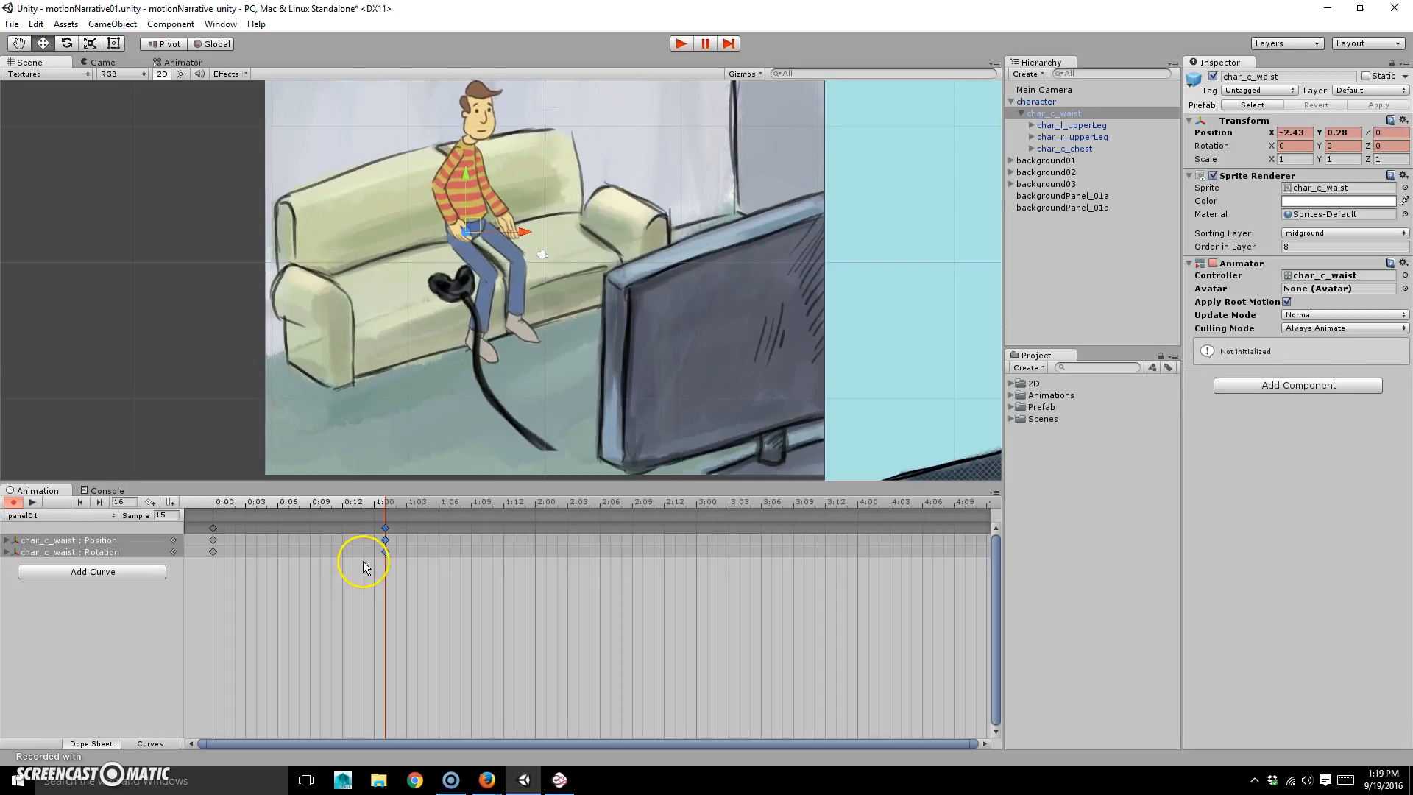
drag(379, 502, 163, 529)
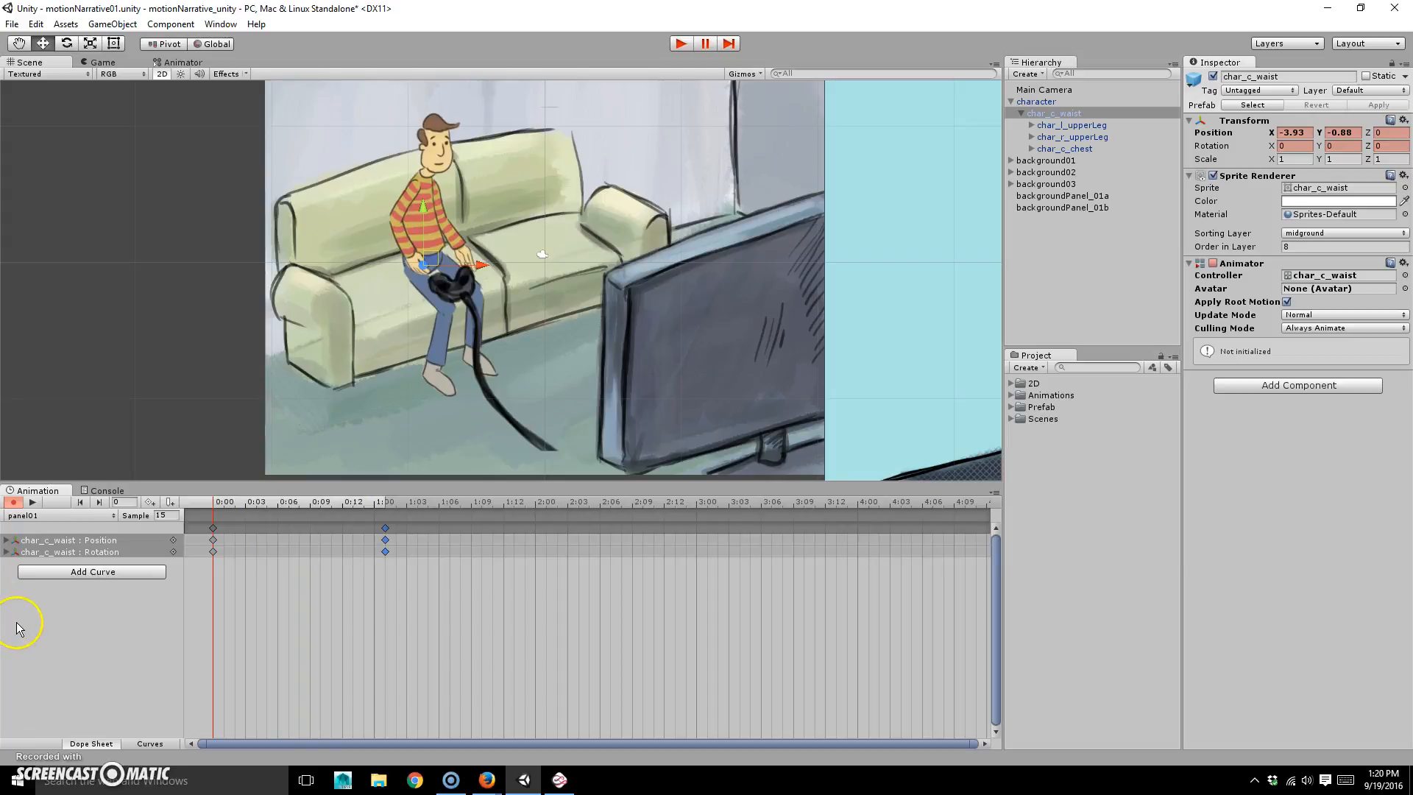
Add a Rotation curve for char_l_upperLeg to the panel01 clip.
click(58, 571)
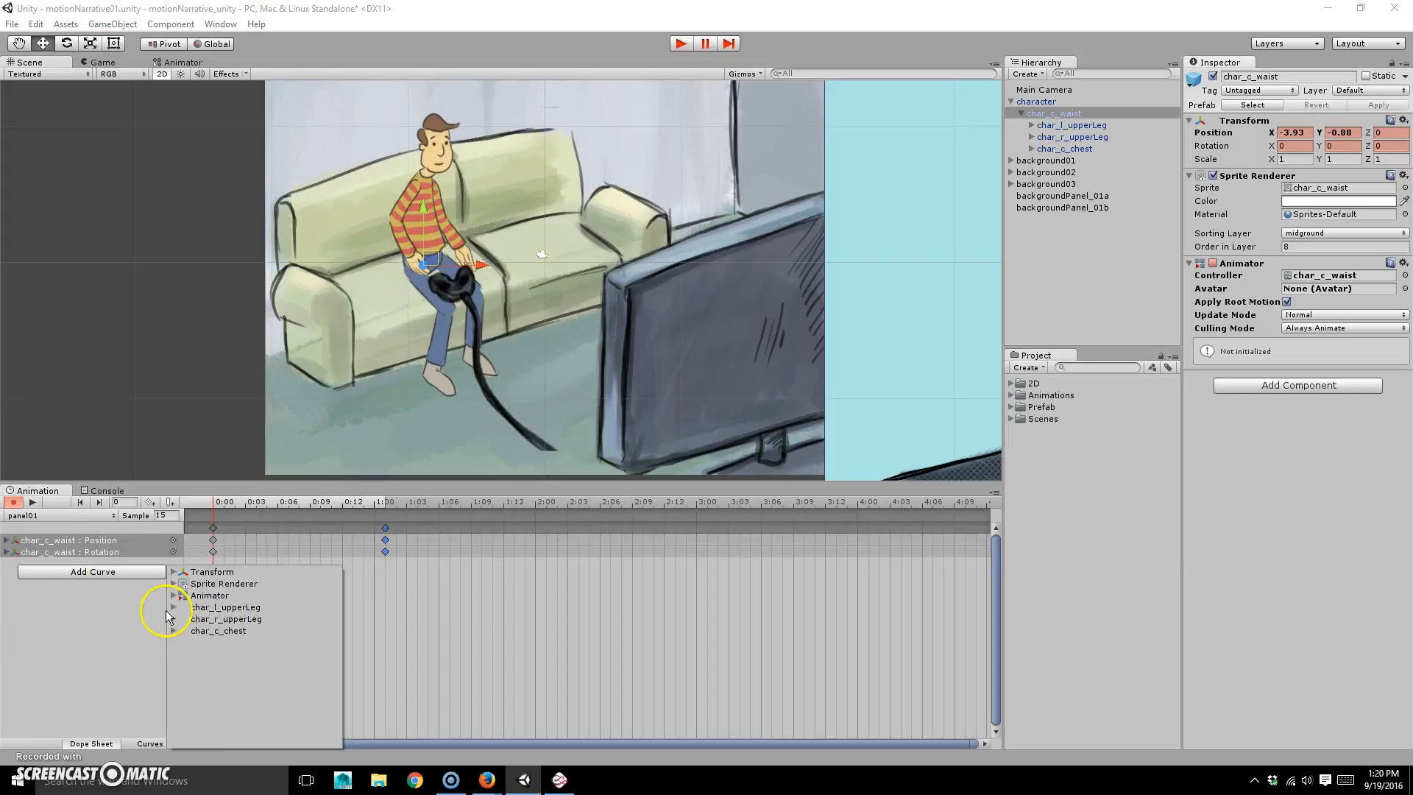
click(173, 606)
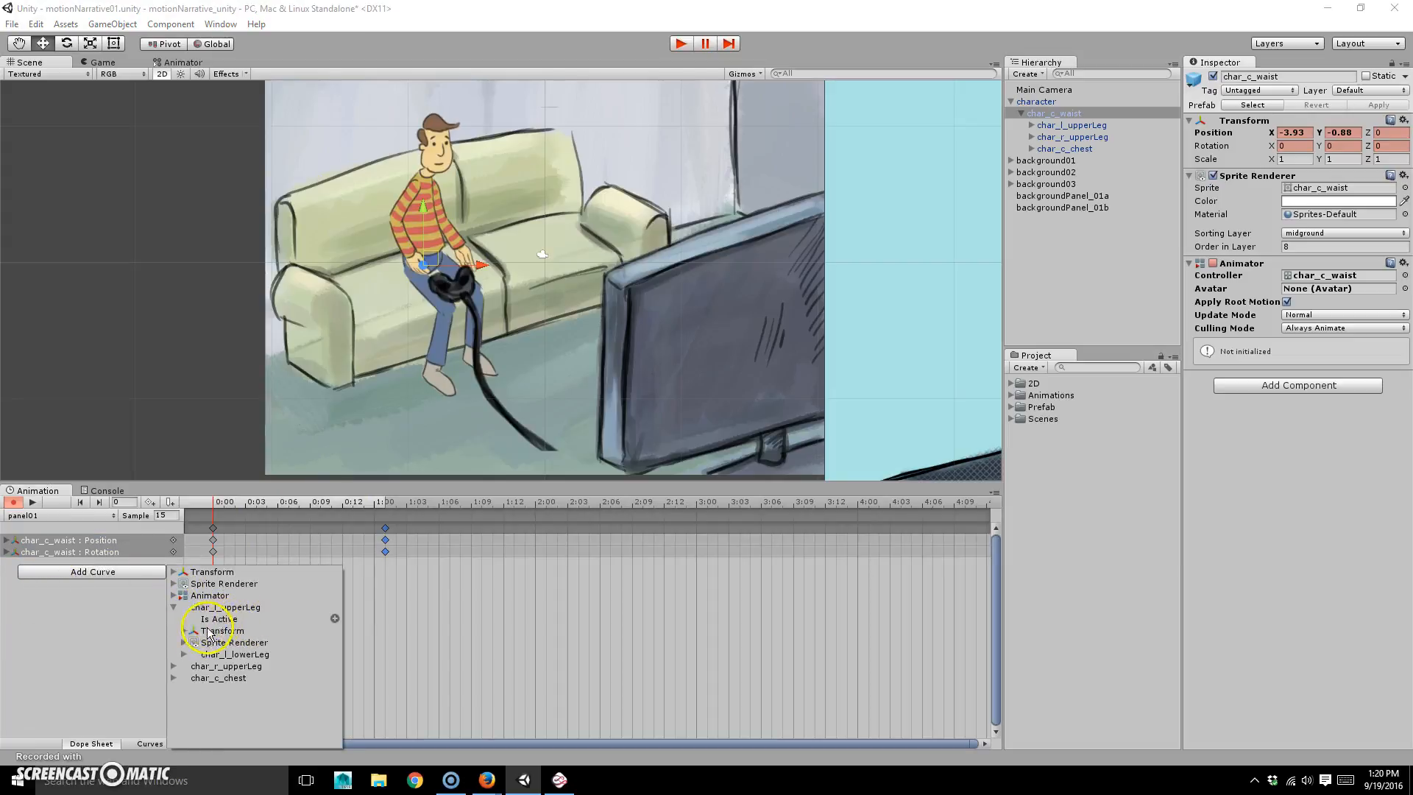
click(183, 631)
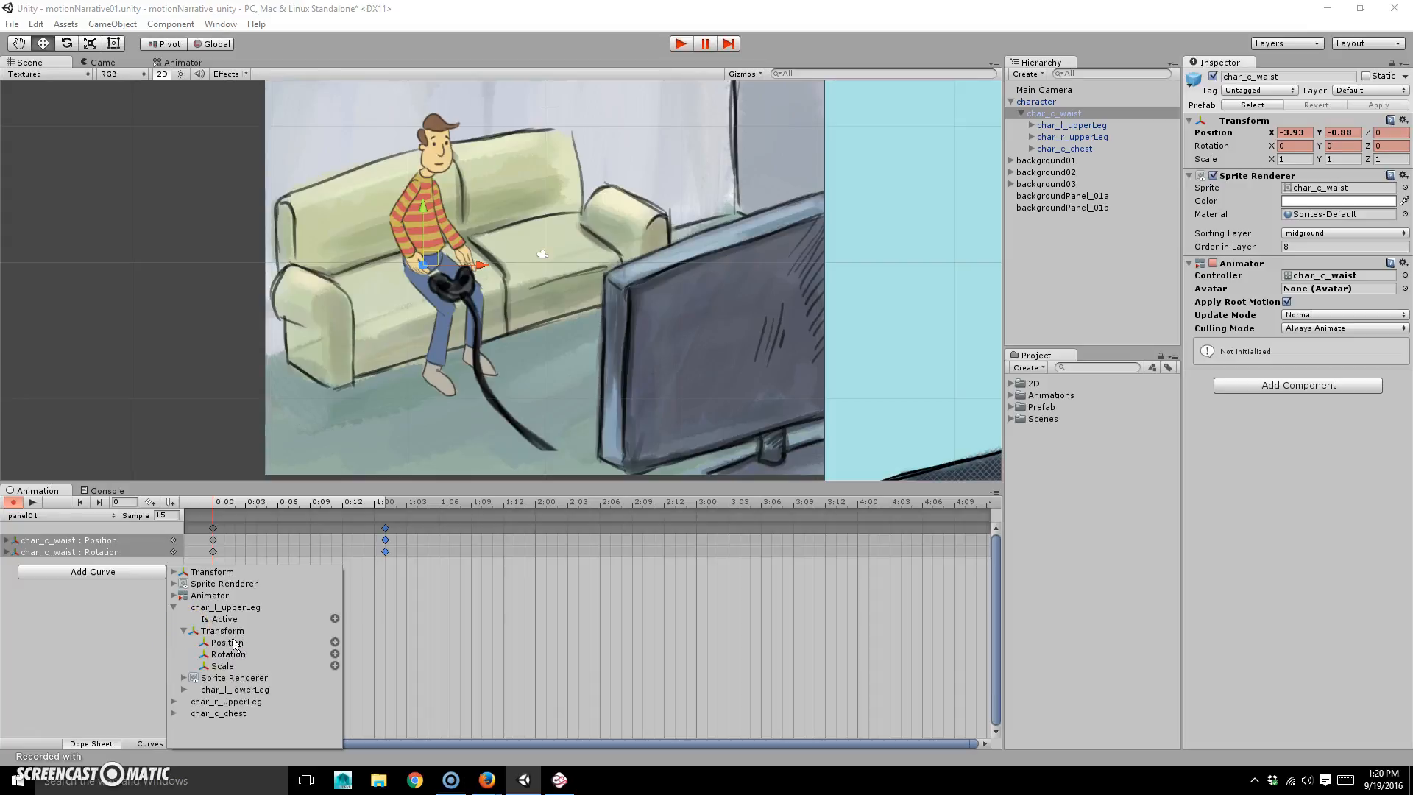
click(335, 654)
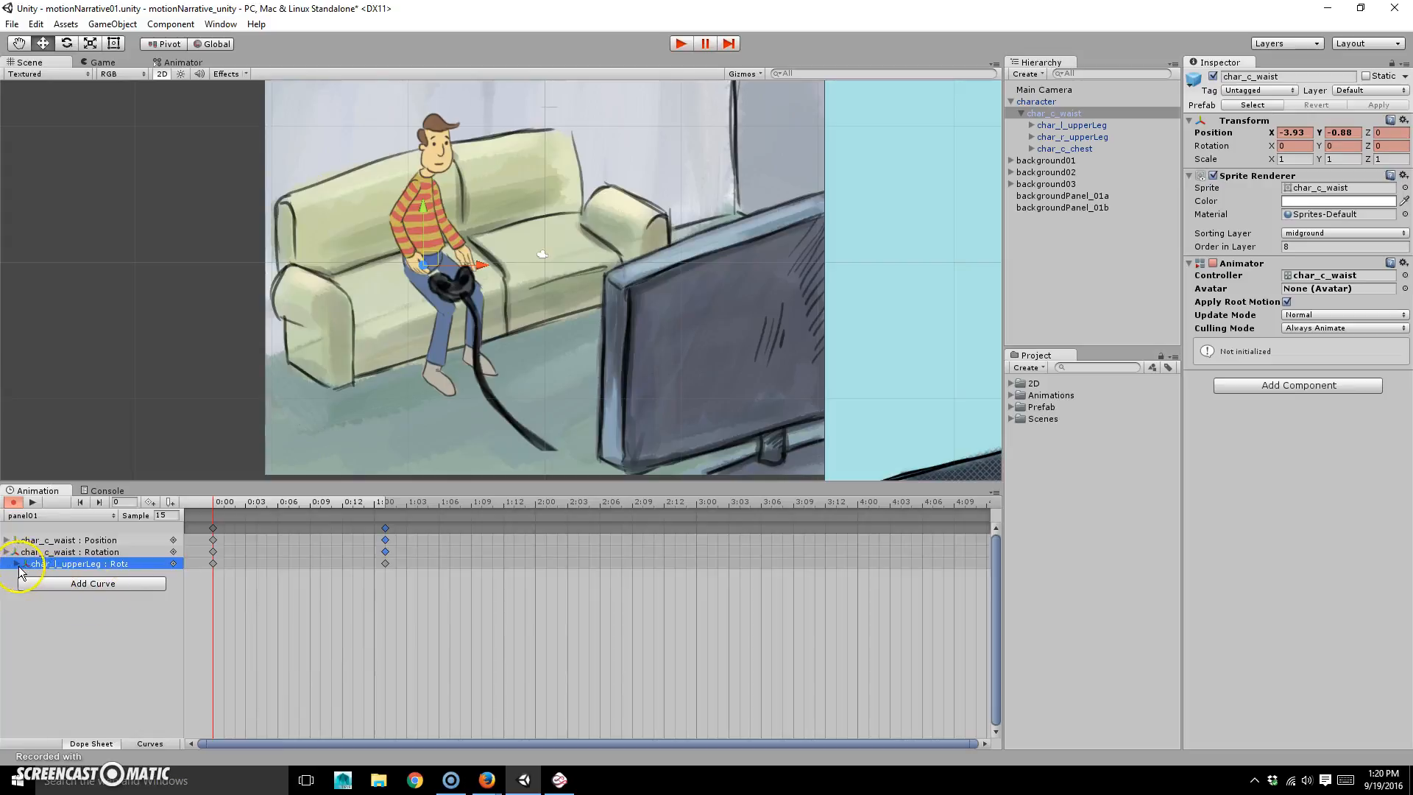
click(7, 552)
click(8, 553)
Add a Scale curve for char_r_upperLeg to the panel01 clip and move the playhead to frame 16.
click(93, 583)
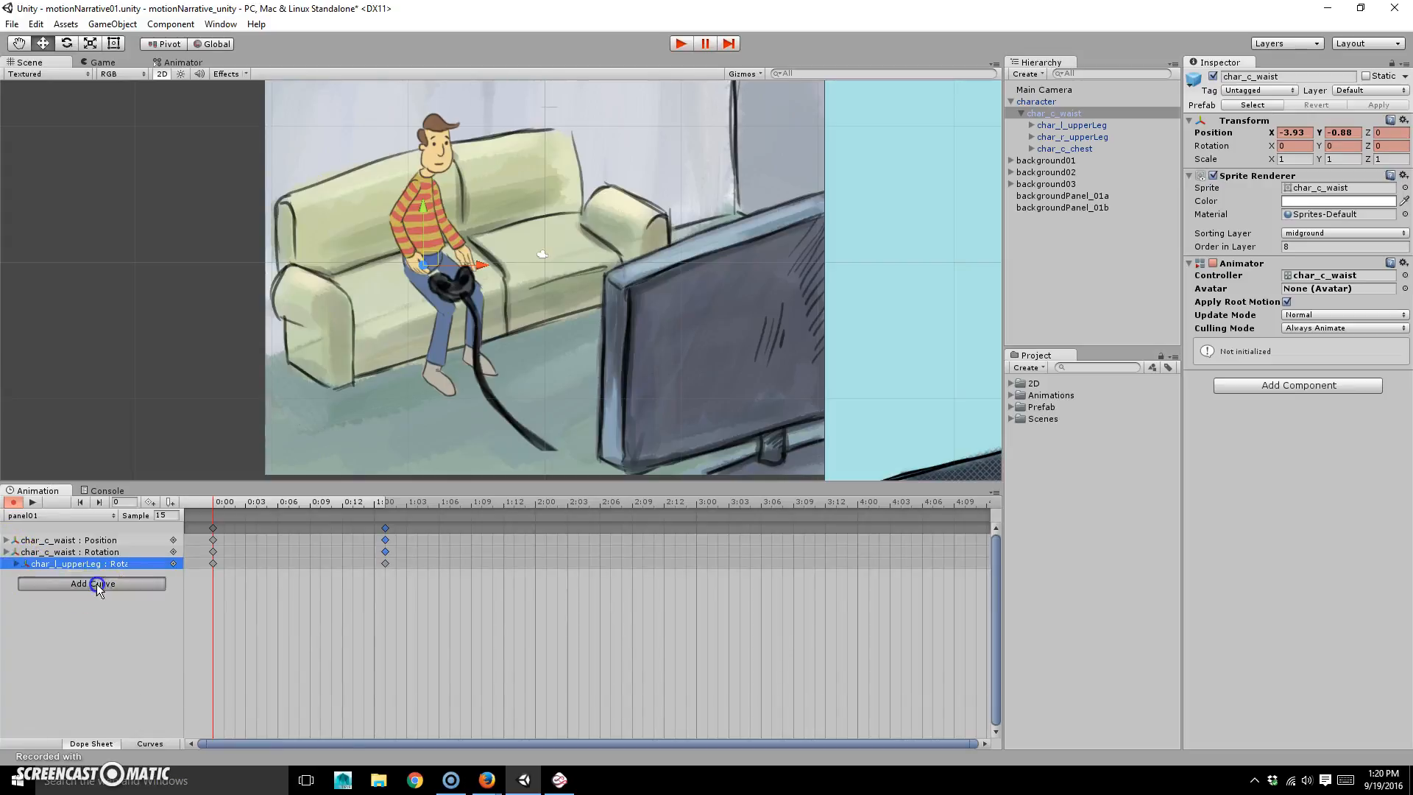
click(174, 630)
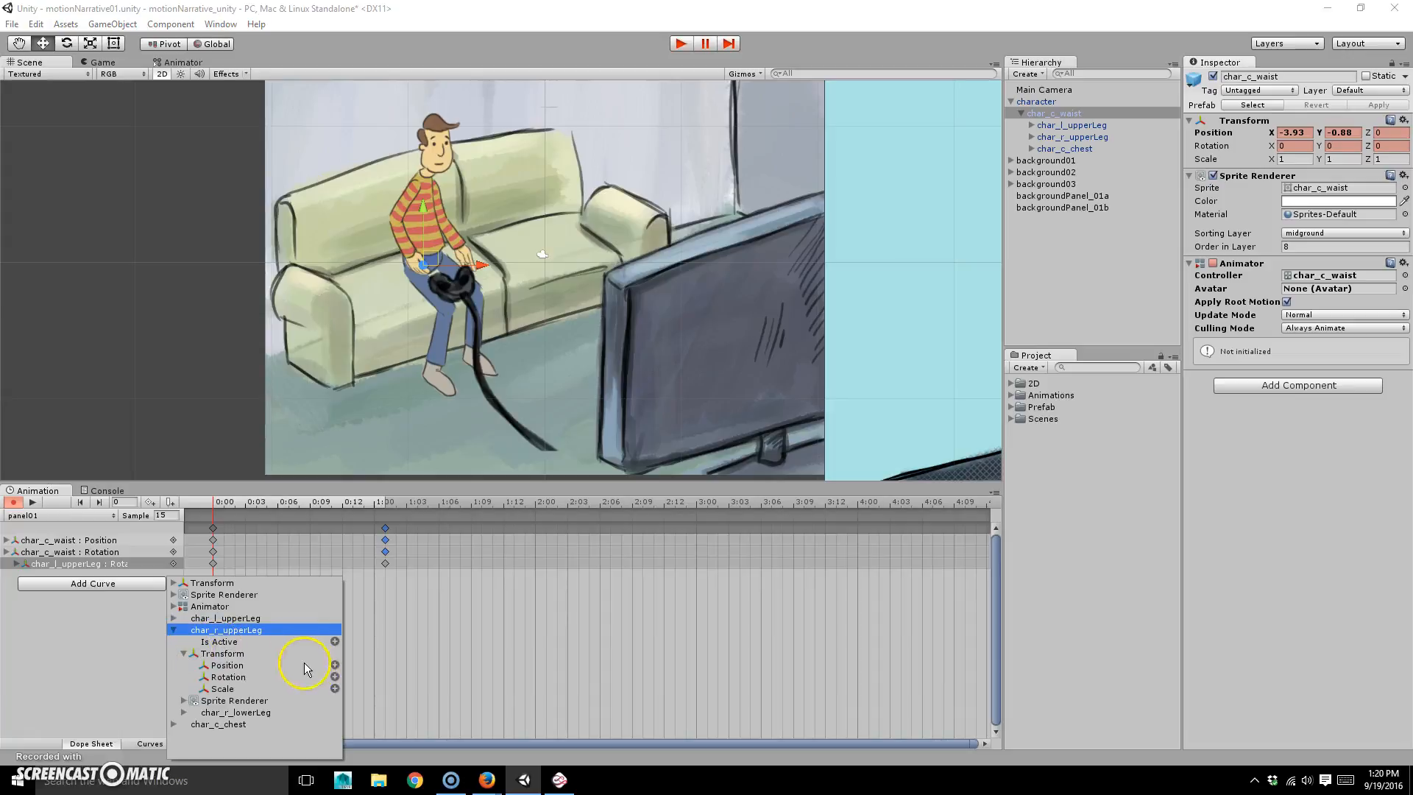
click(335, 688)
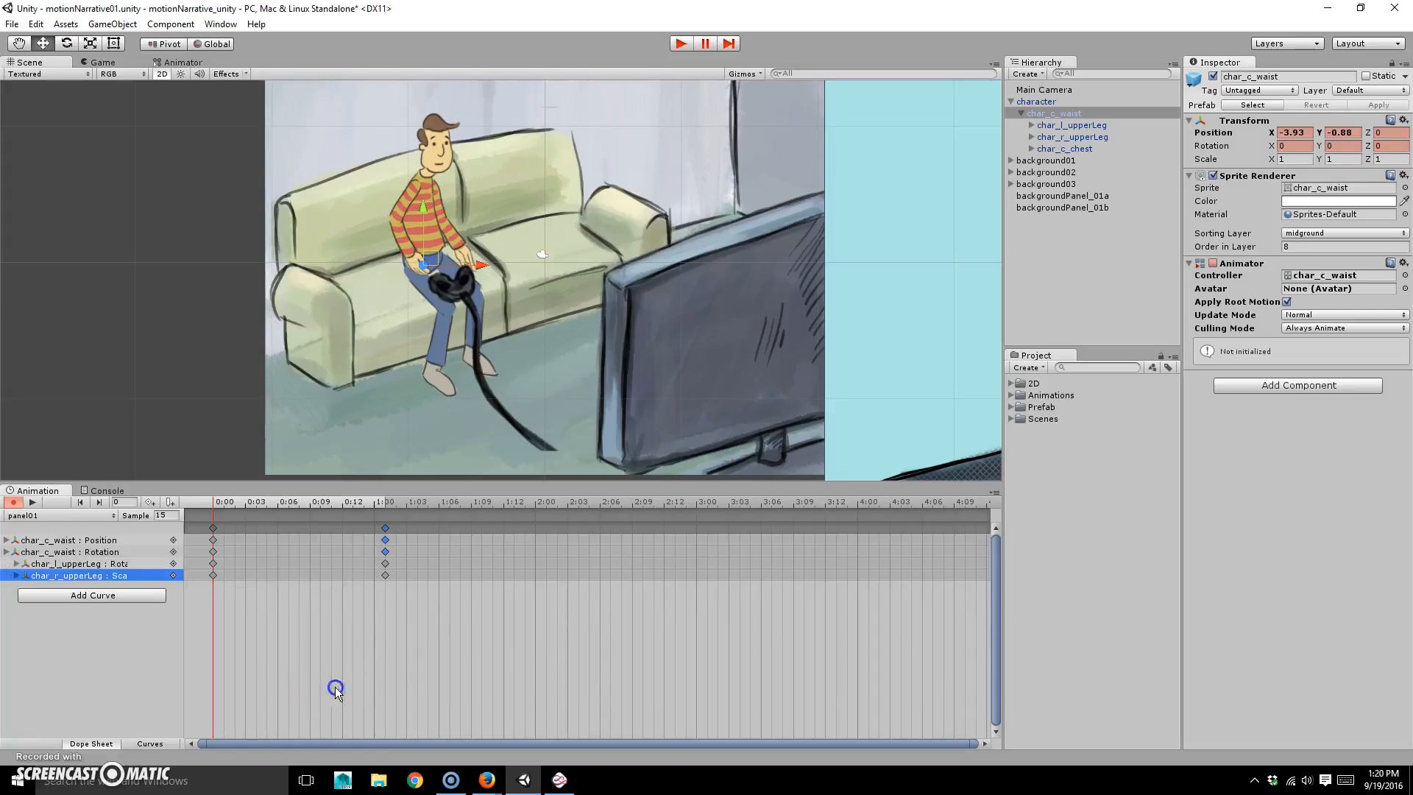
drag(218, 510, 386, 503)
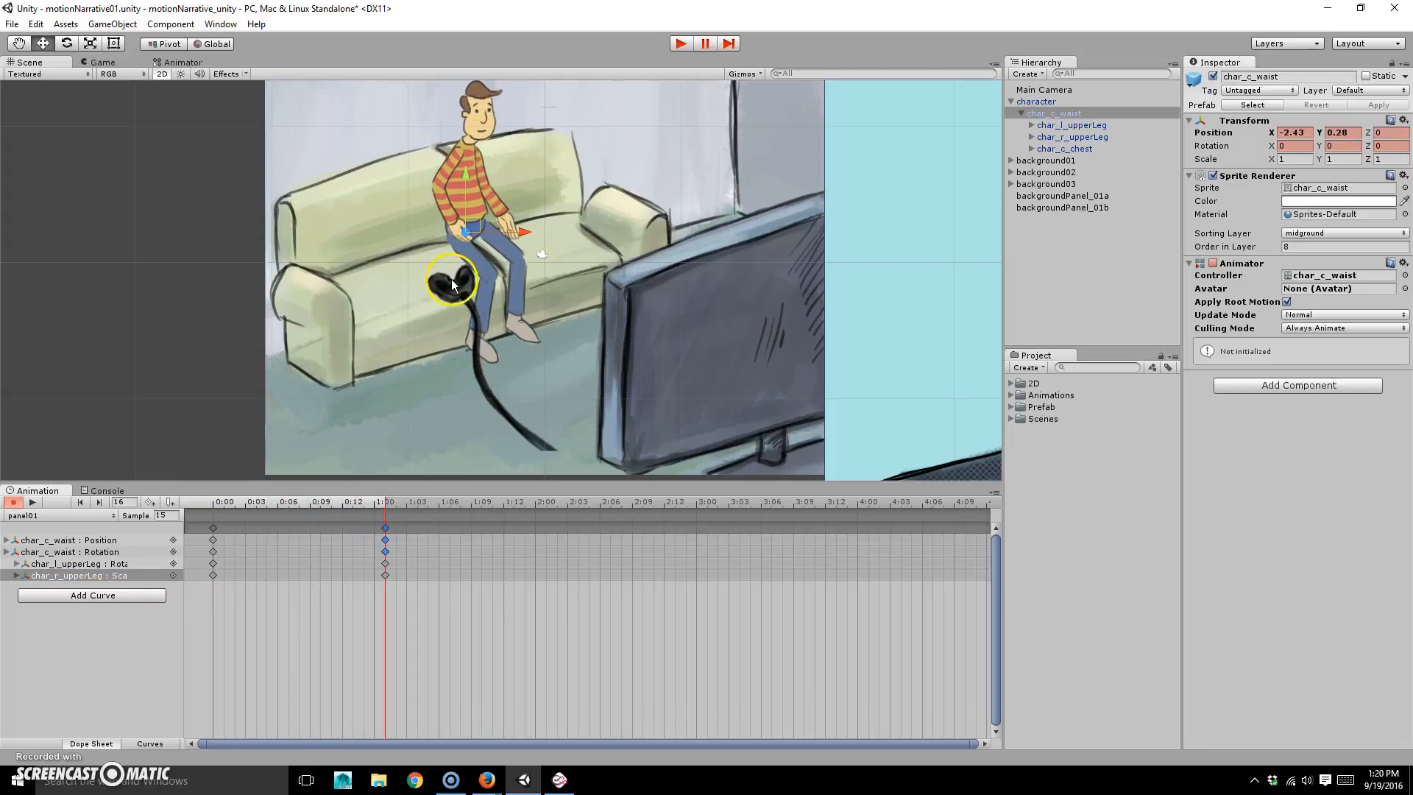
At frame 16, rotate char_r_upperLeg to a Z rotation of about -1.54.
click(509, 314)
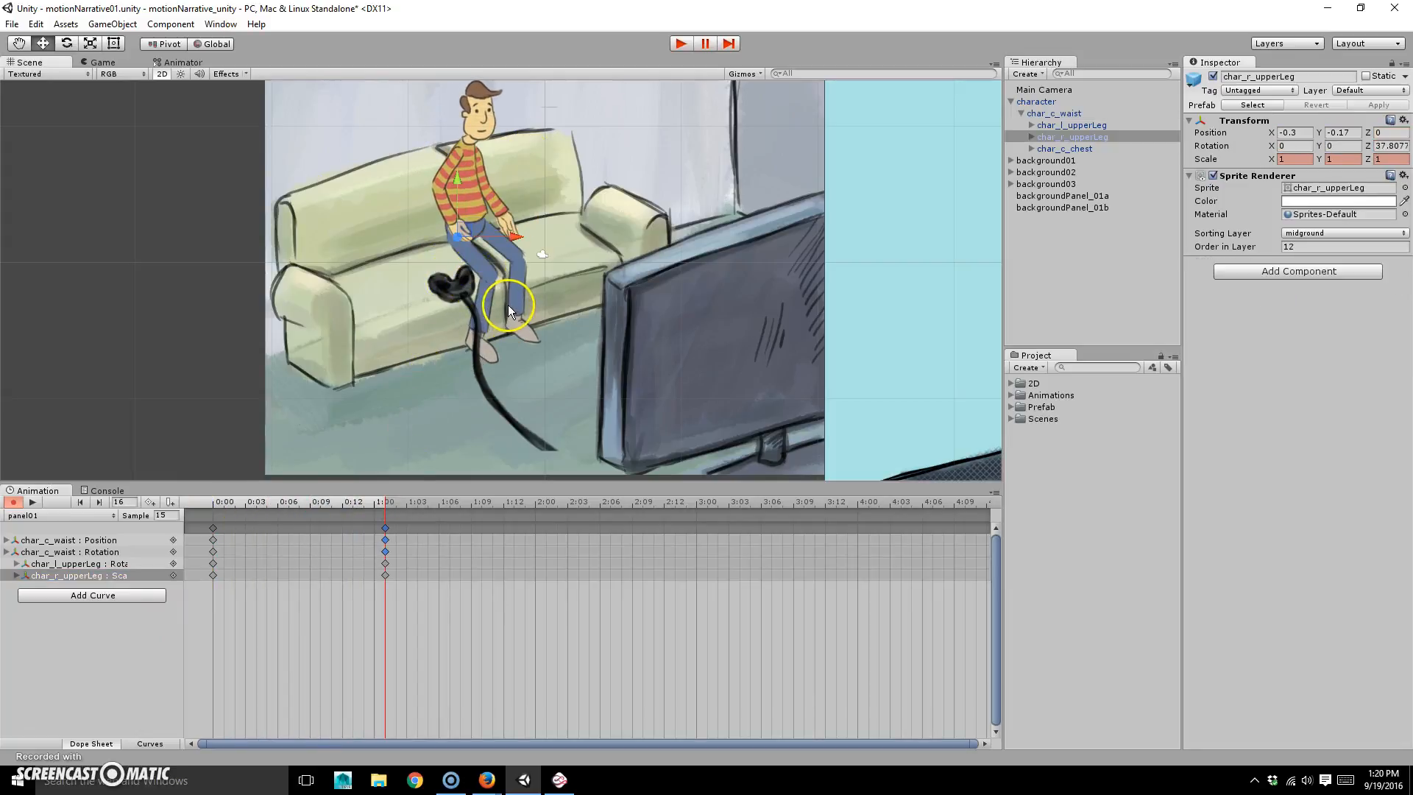
key(e)
mouse_move(506, 271)
mouse_down()
mouse_move(505, 208)
mouse_move(522, 288)
mouse_up()
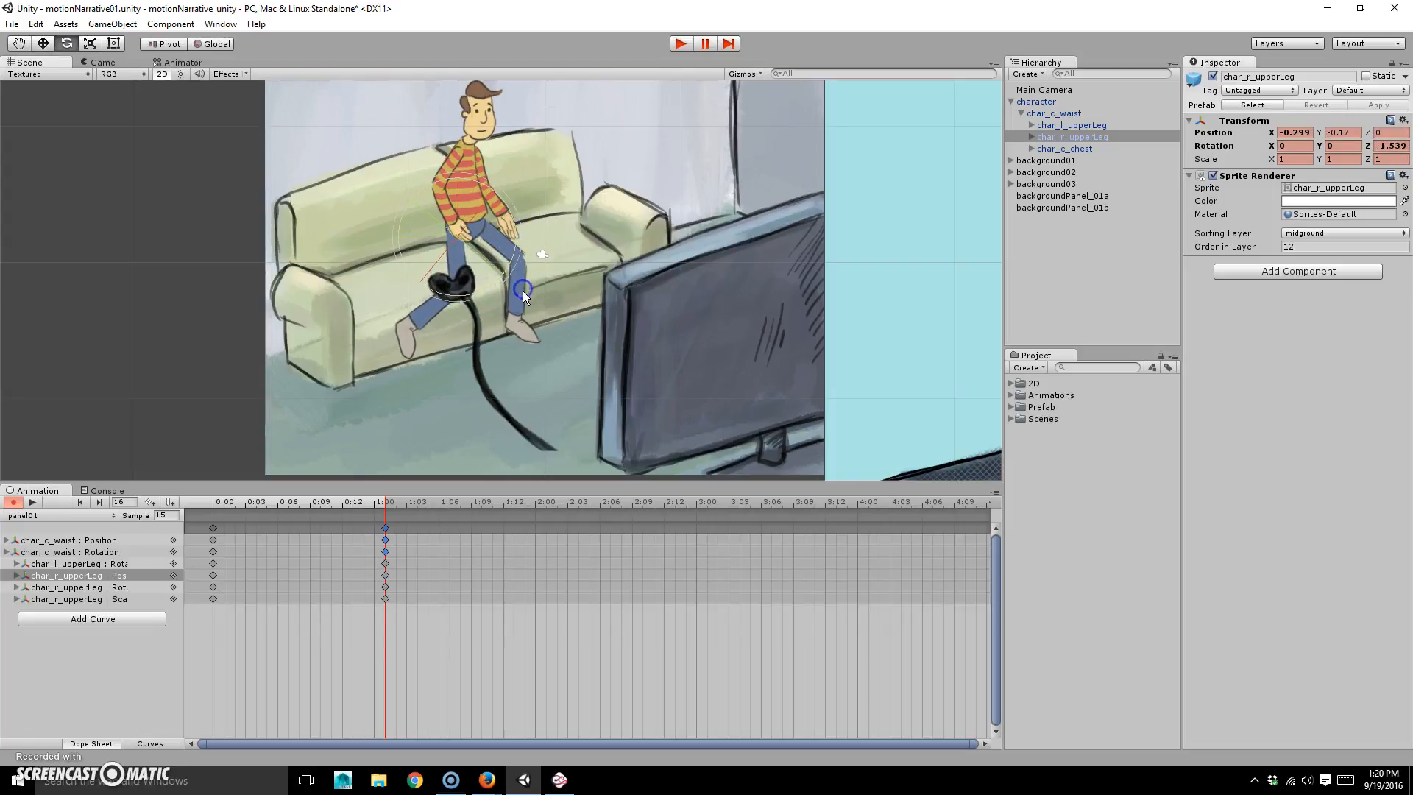
Return to the panel01 clip at frame 16 and rotate char_l_upperLeg to a Z rotation of about -0.2.
click(518, 310)
click(395, 403)
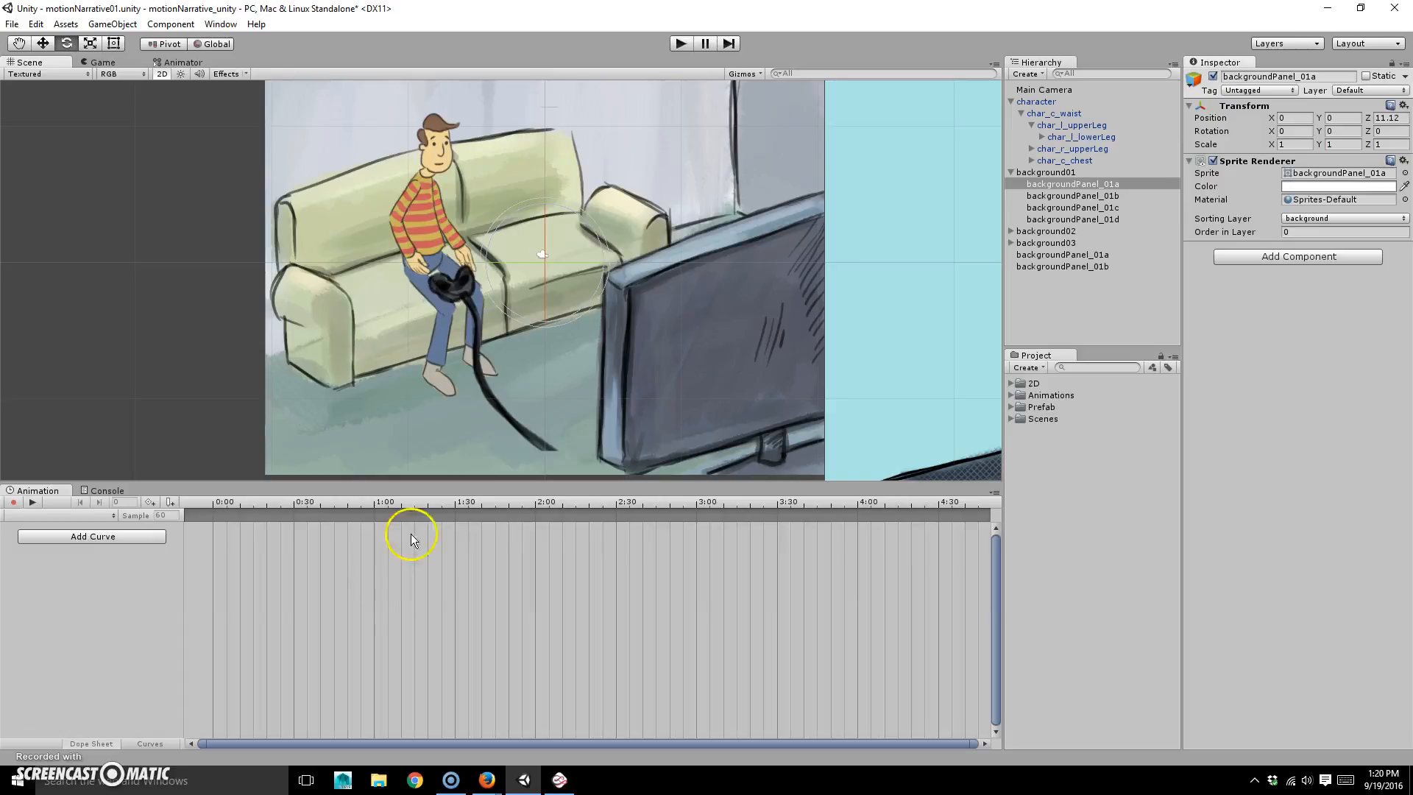
click(430, 262)
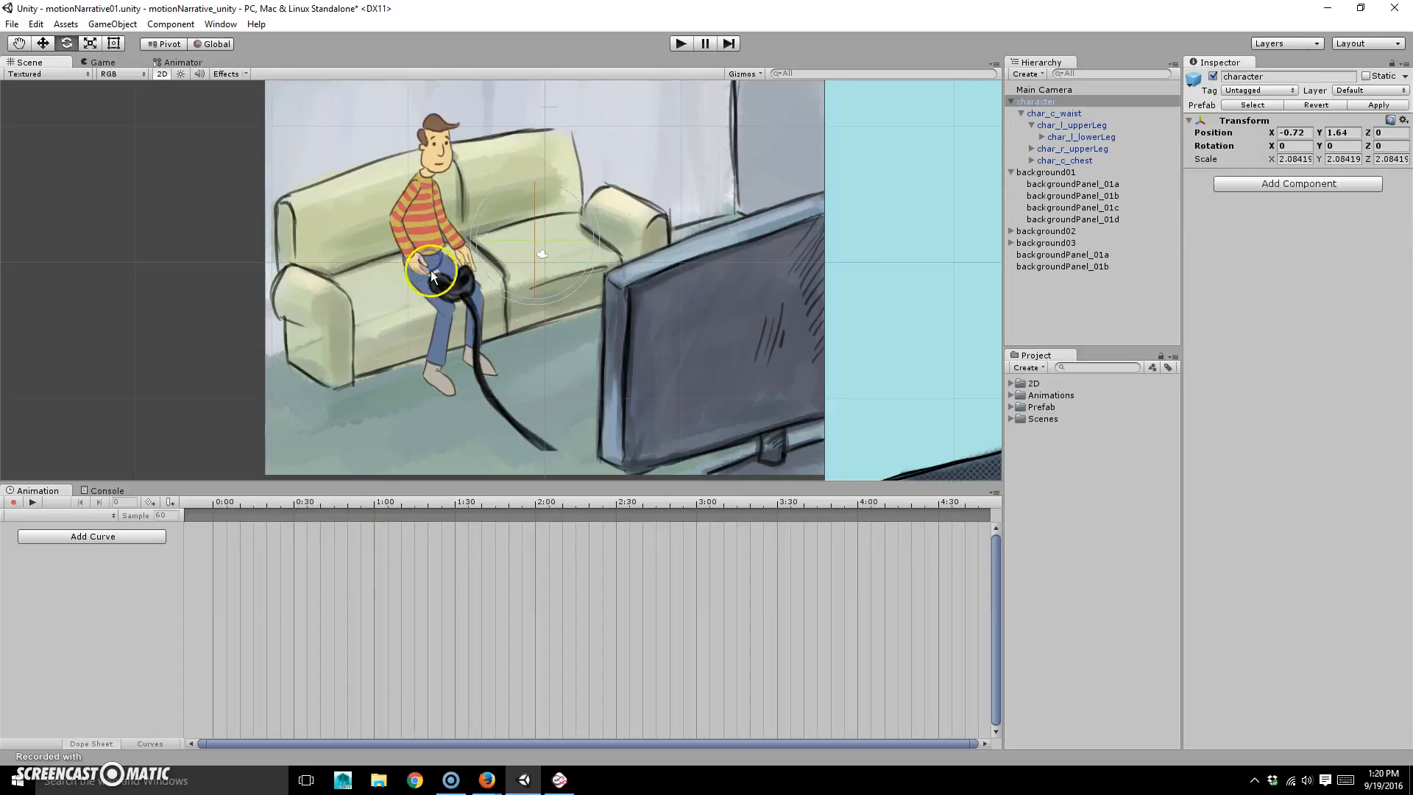
drag(341, 510, 388, 504)
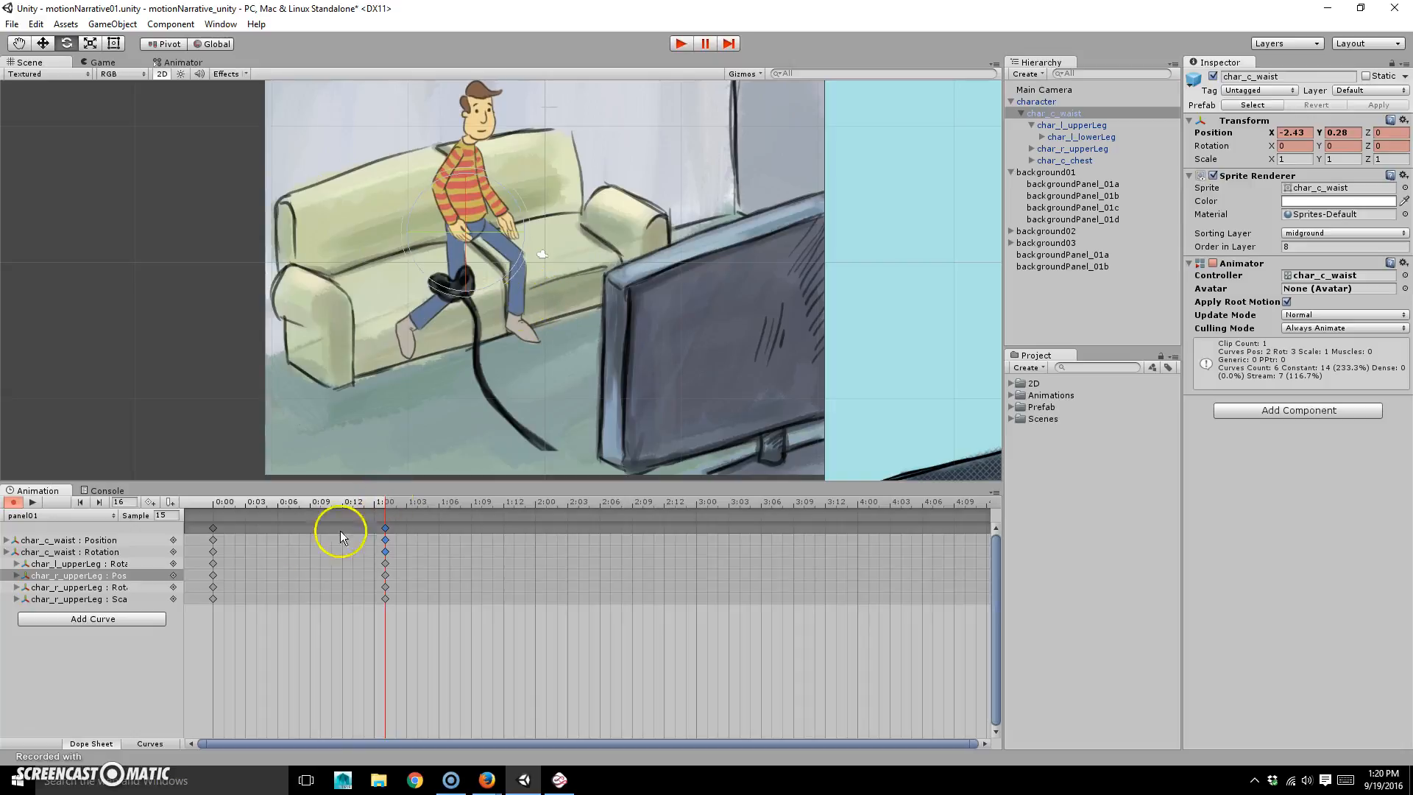
click(1087, 148)
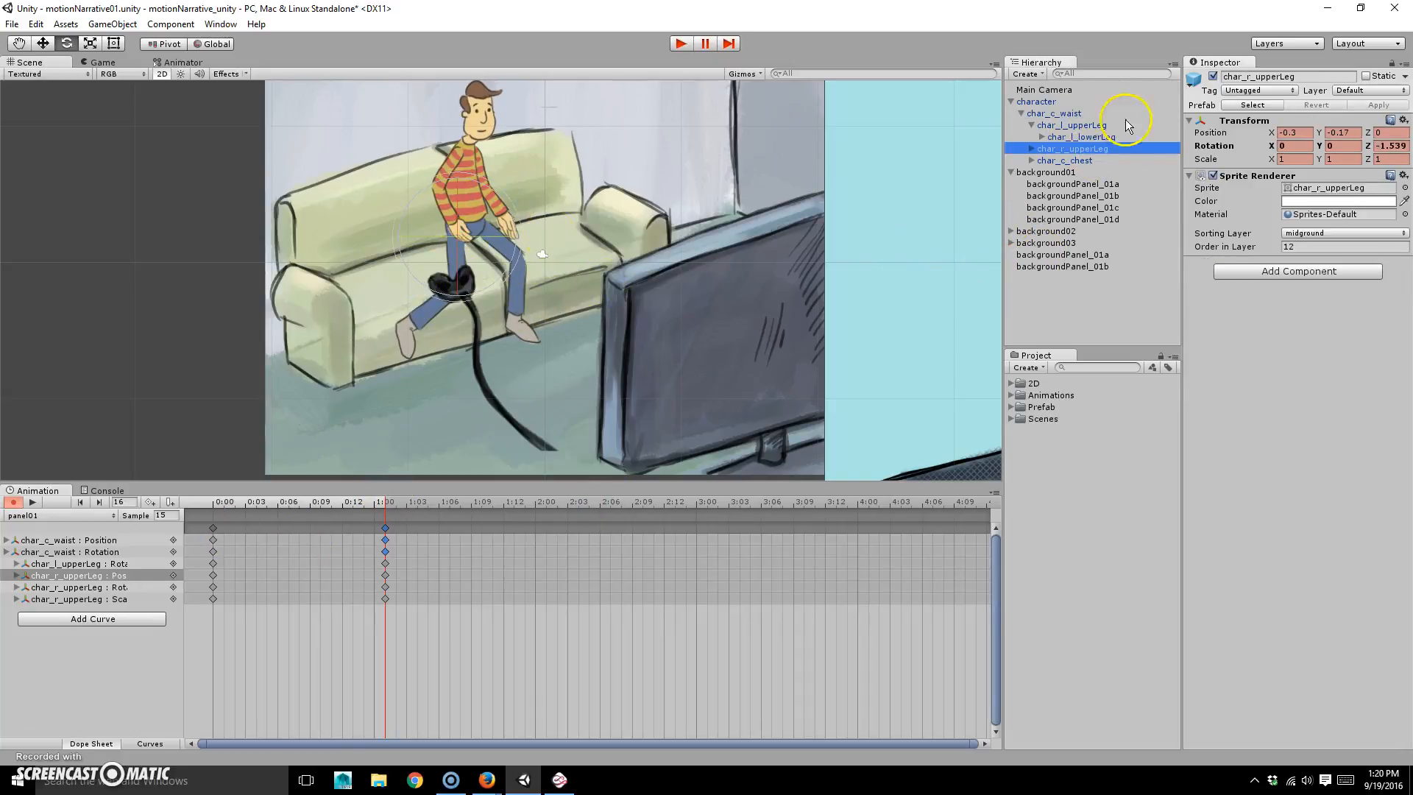
click(1089, 126)
drag(517, 183, 548, 253)
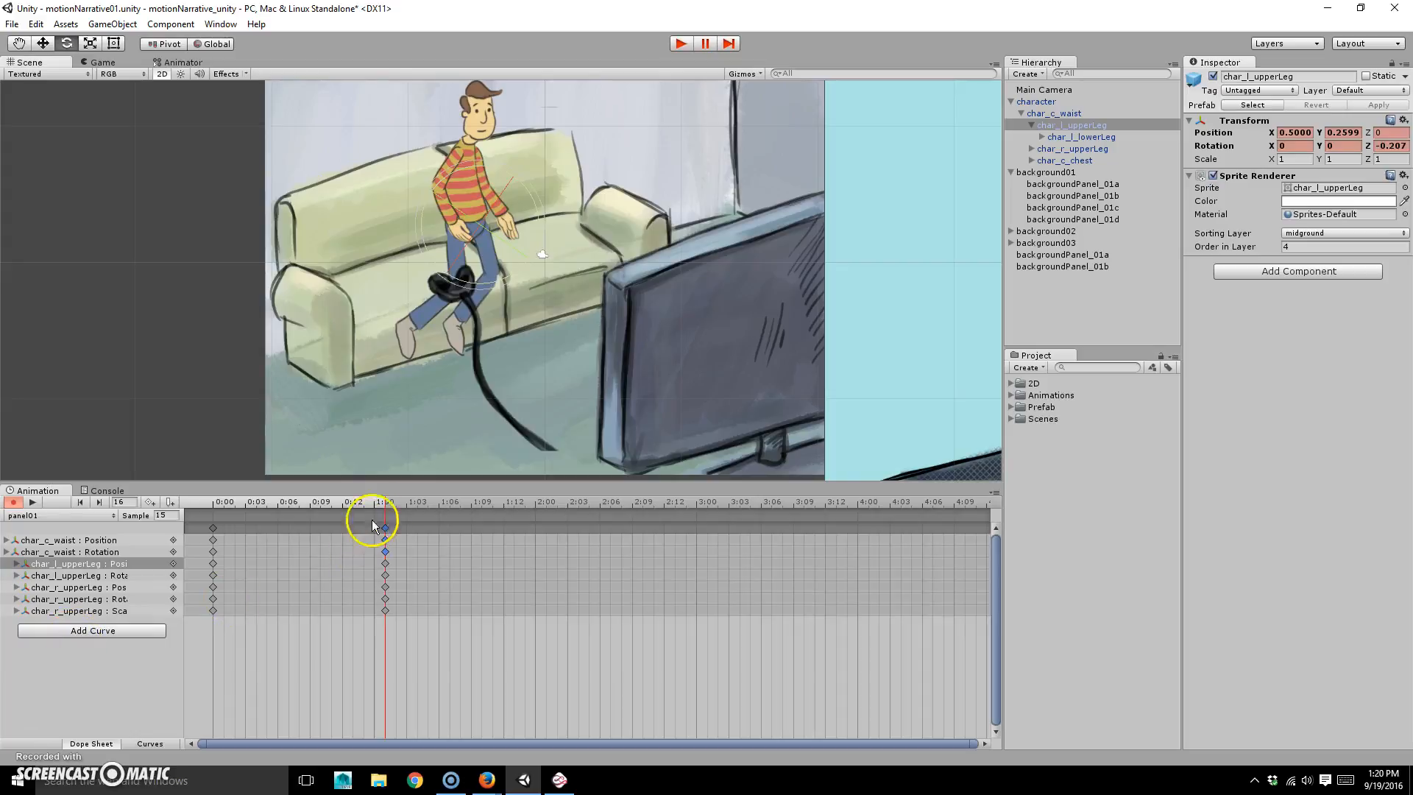
Scrub the panel01 timeline to preview the leg motion, finishing with the playhead at frame 16.
drag(385, 500, 146, 528)
click(246, 502)
drag(272, 505, 390, 510)
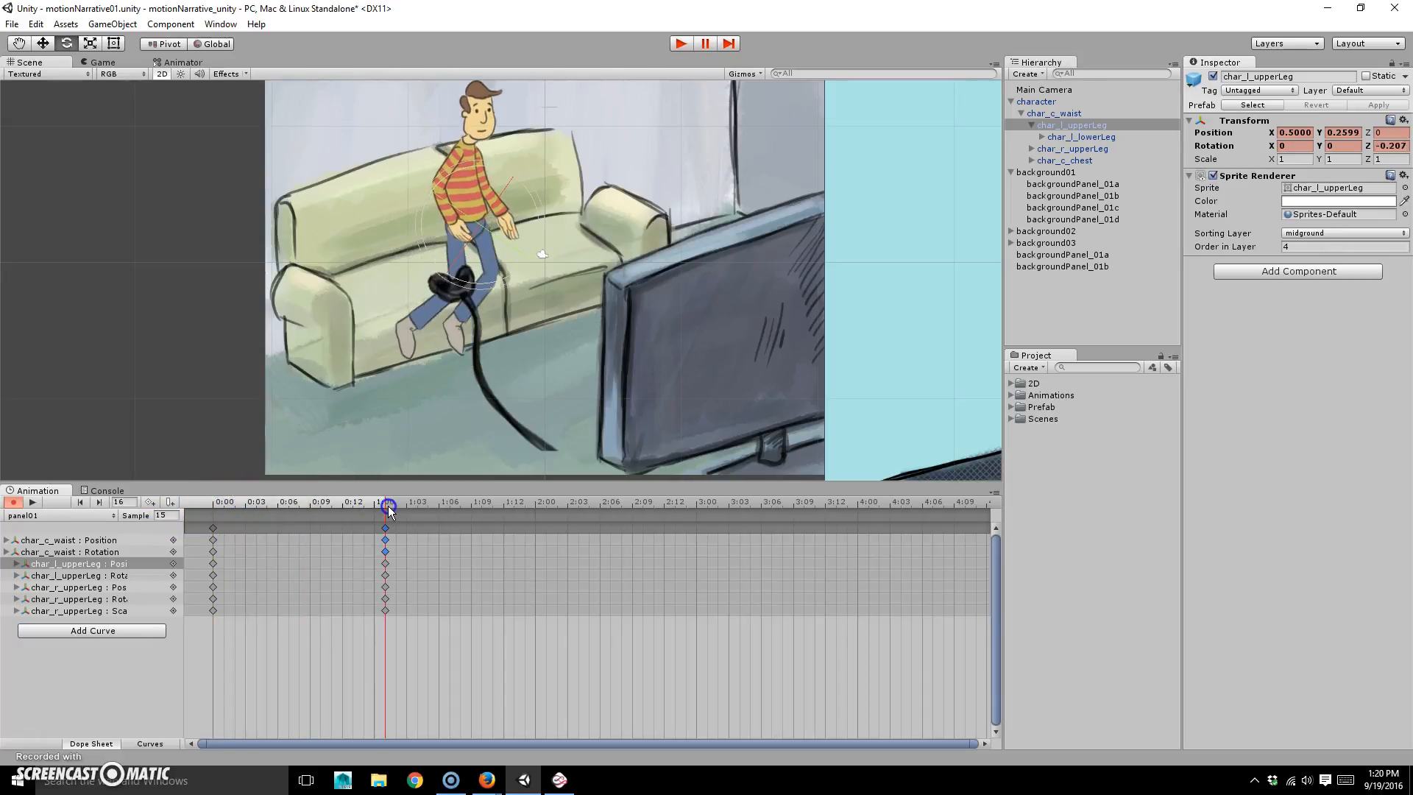
Add a Rotation curve for char_l_lowerLeg to the panel01 clip.
click(90, 631)
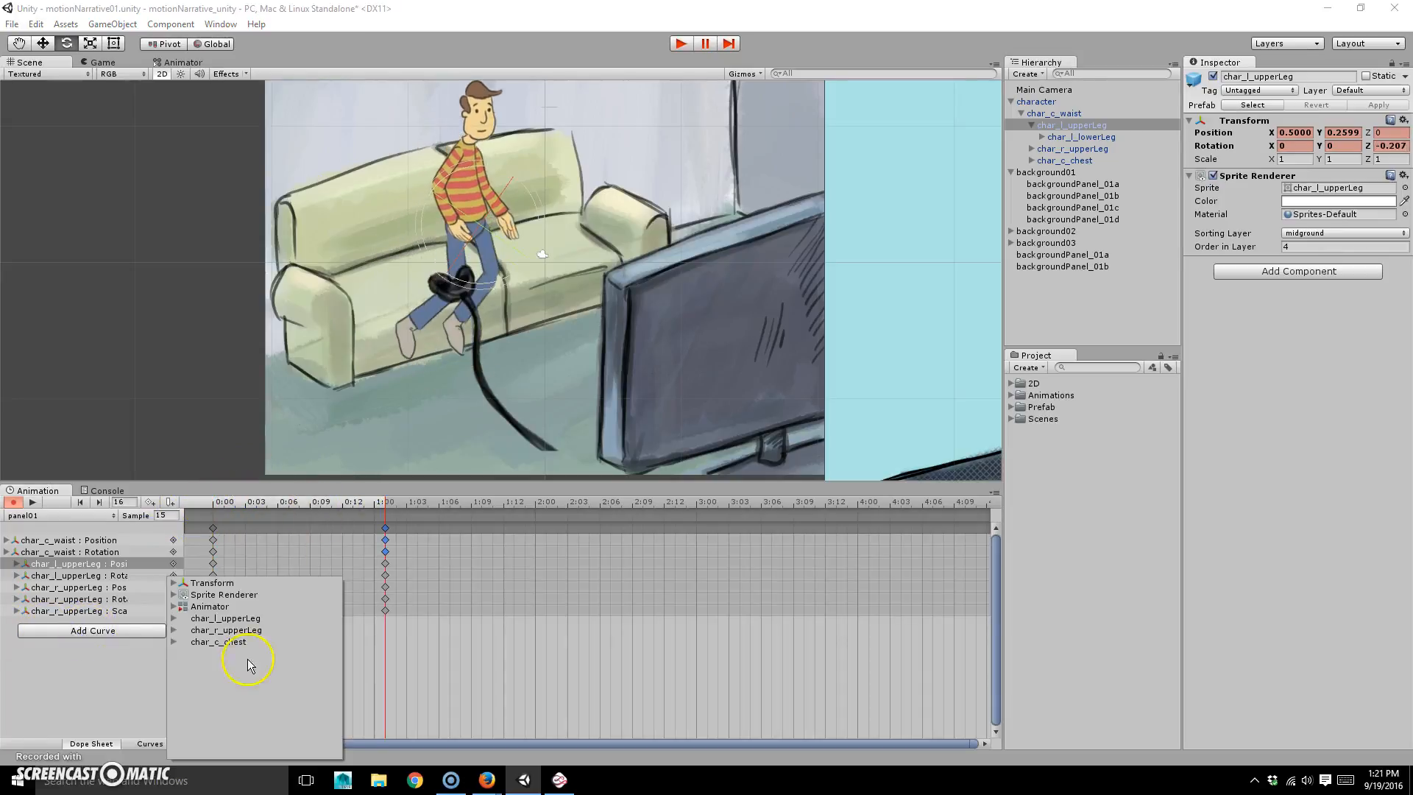
click(175, 619)
click(184, 665)
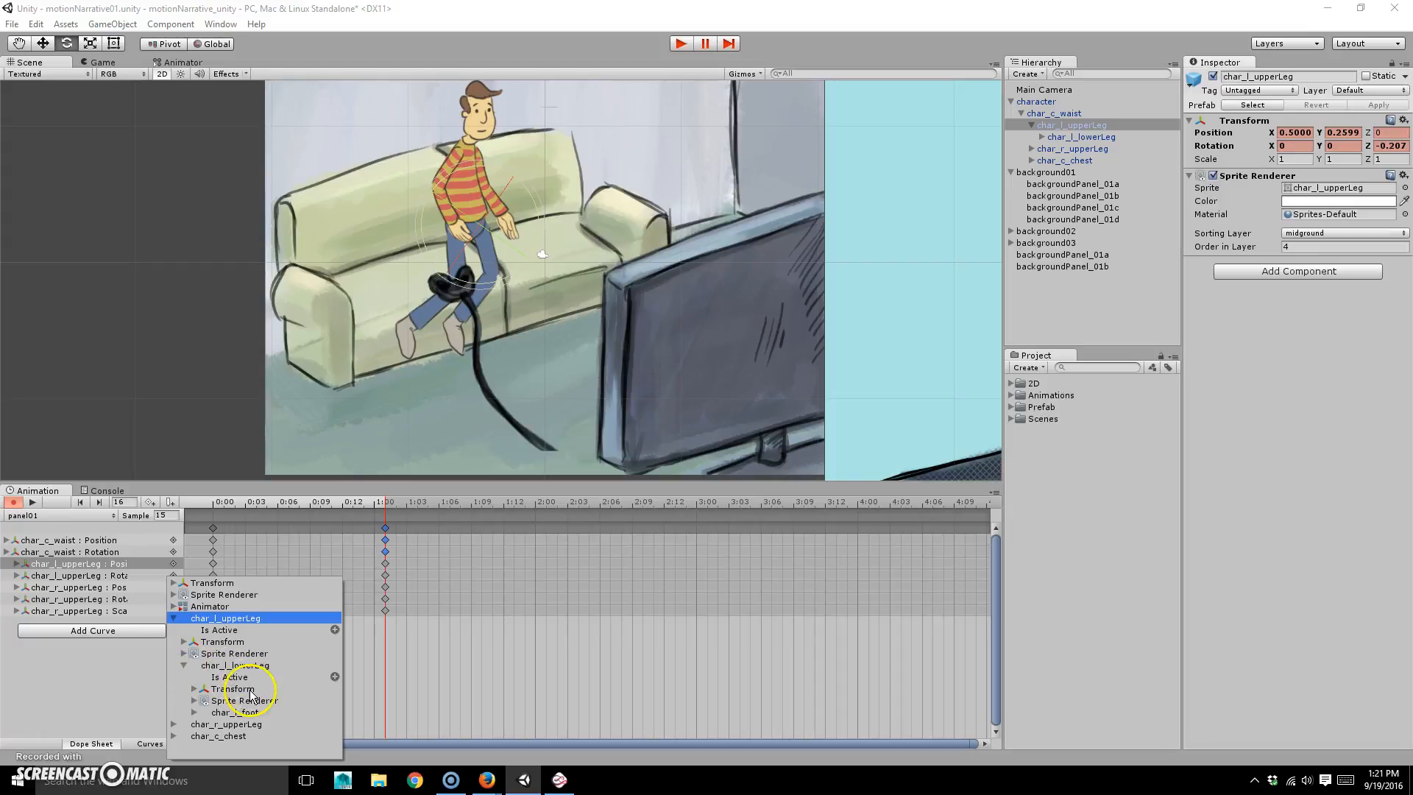
click(195, 688)
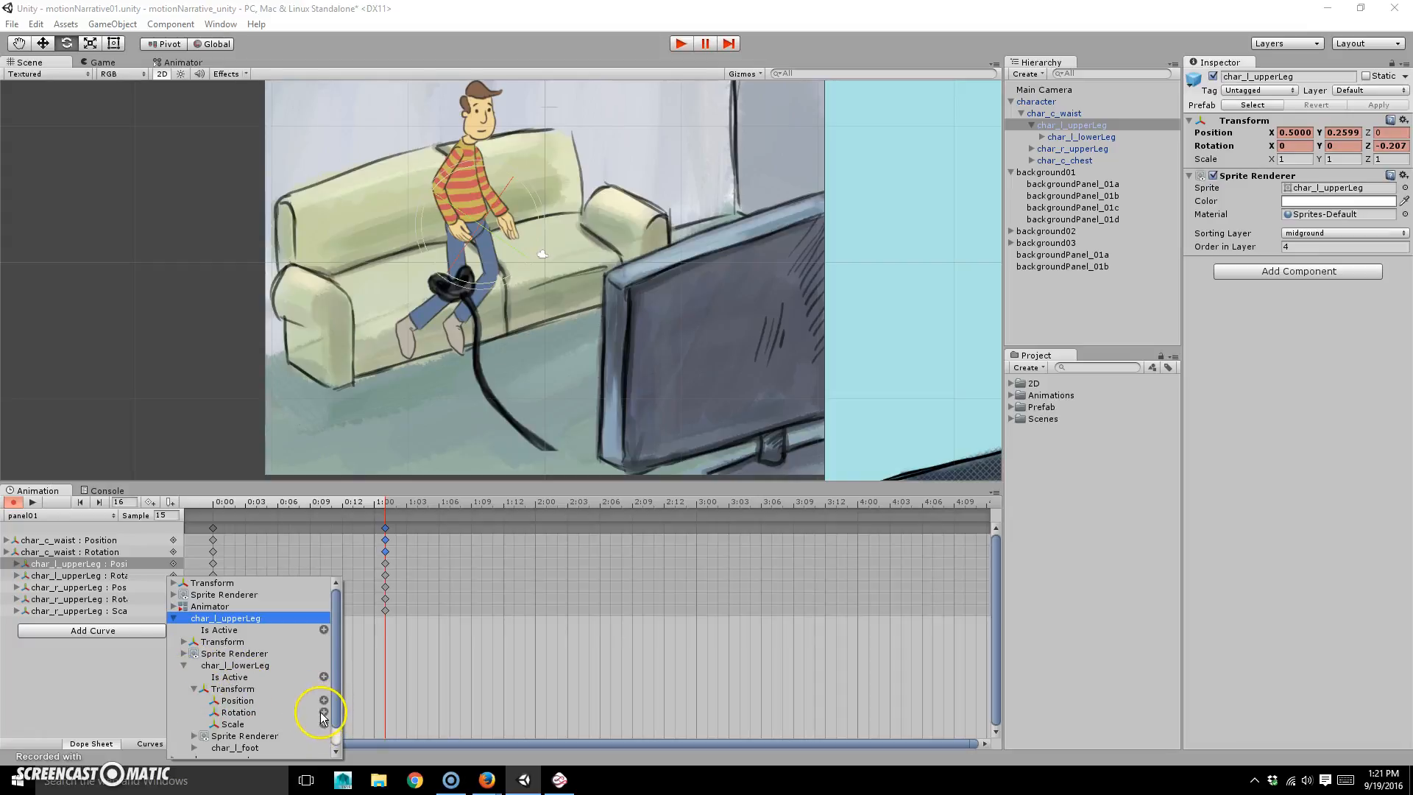
click(323, 711)
click(16, 599)
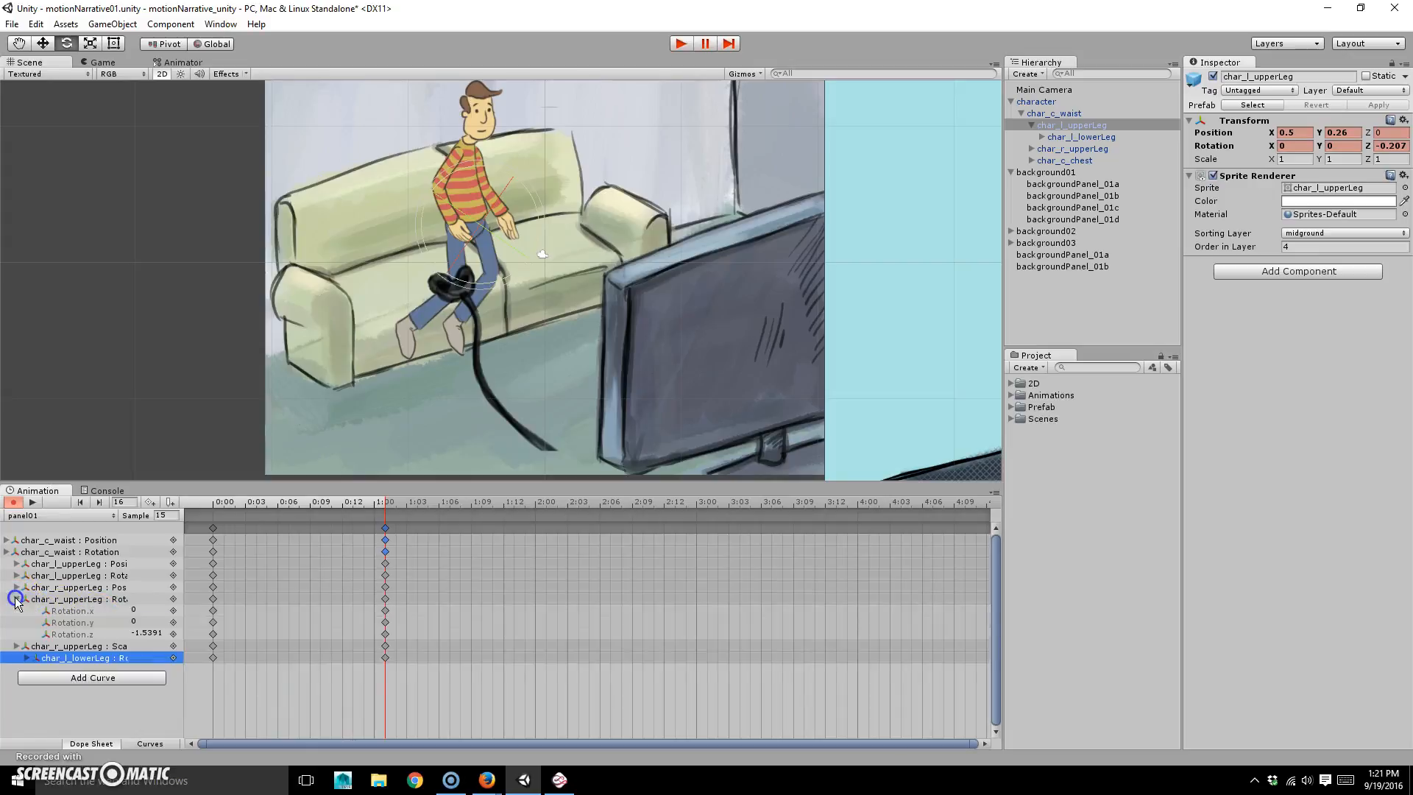
click(16, 599)
Add a Rotation curve for char_r_lowerLeg to the panel01 clip.
click(70, 642)
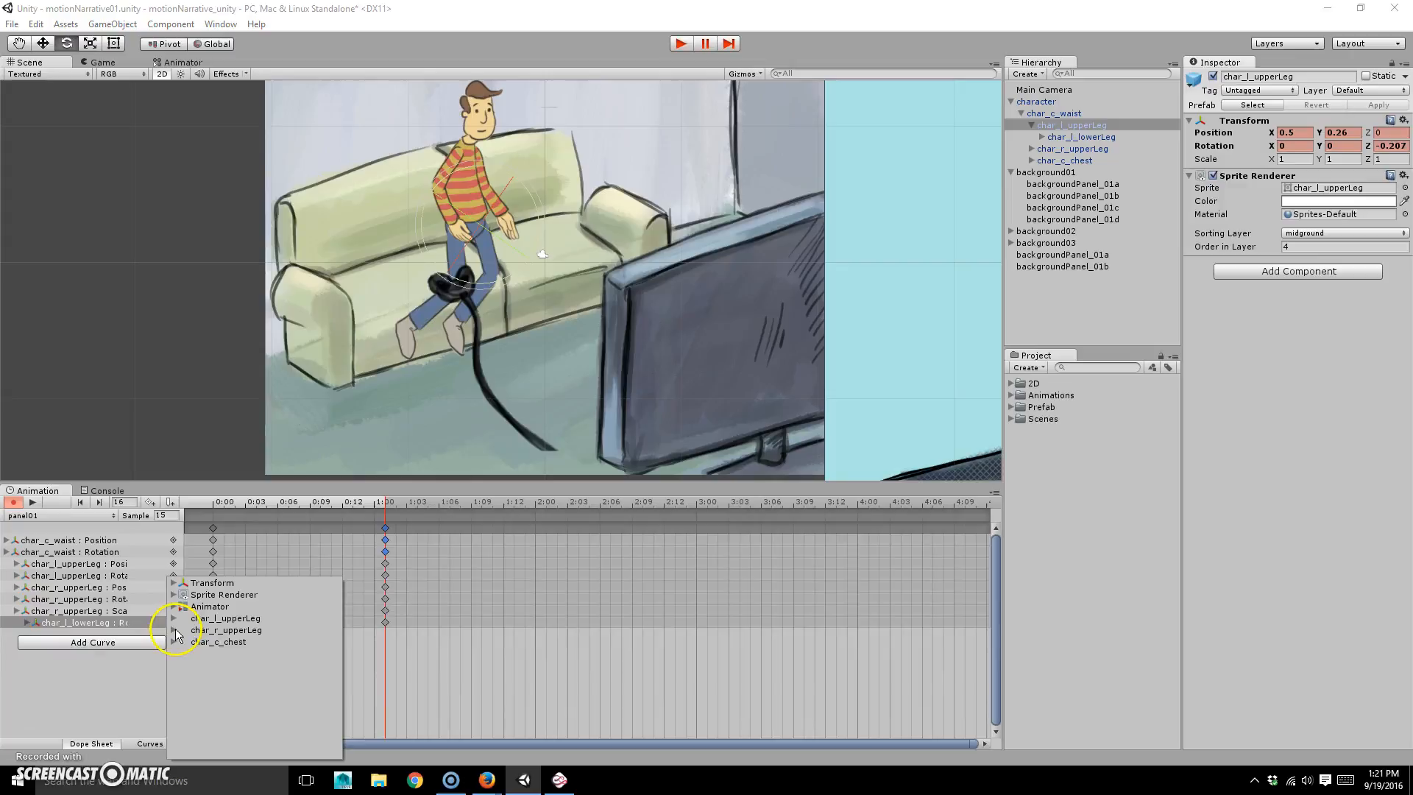
click(175, 630)
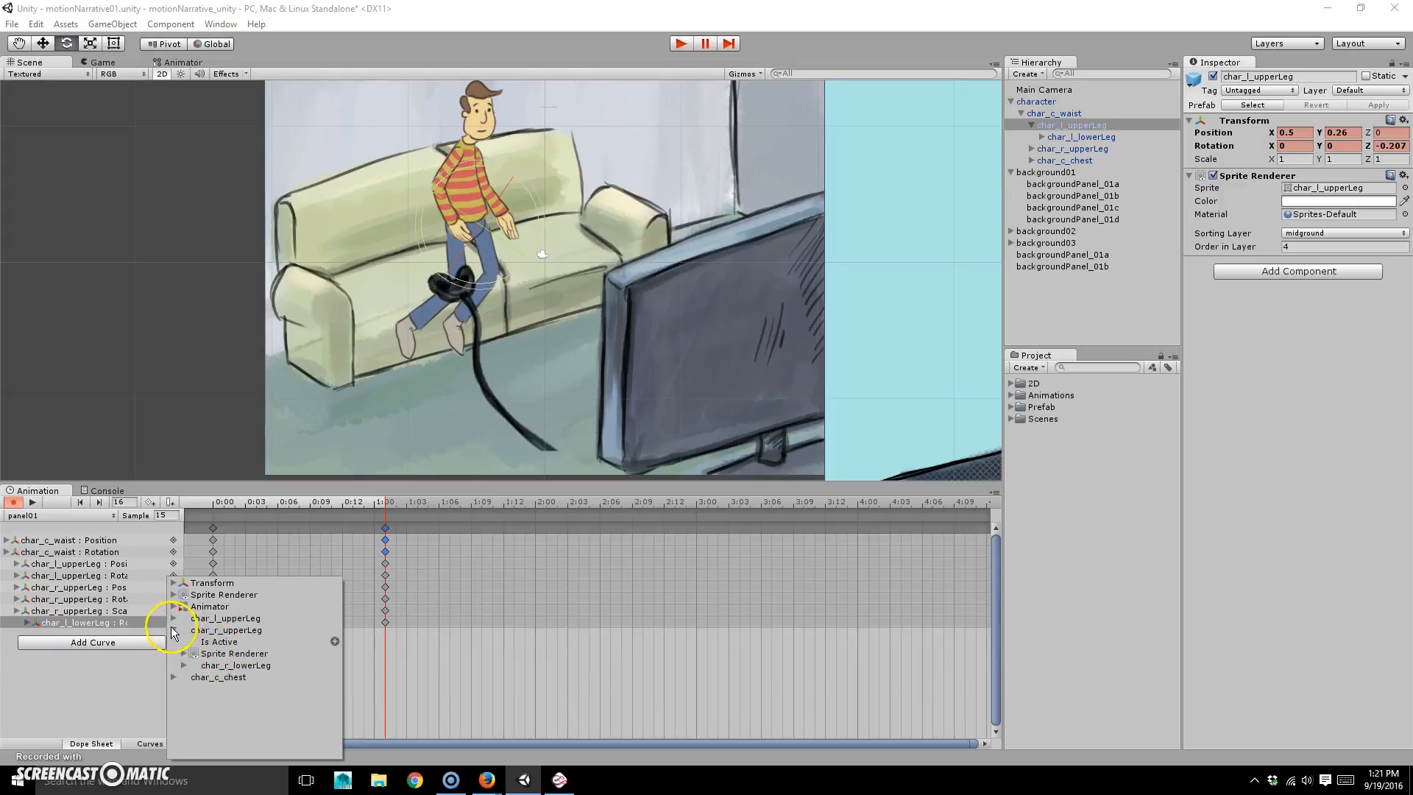
click(183, 666)
click(194, 688)
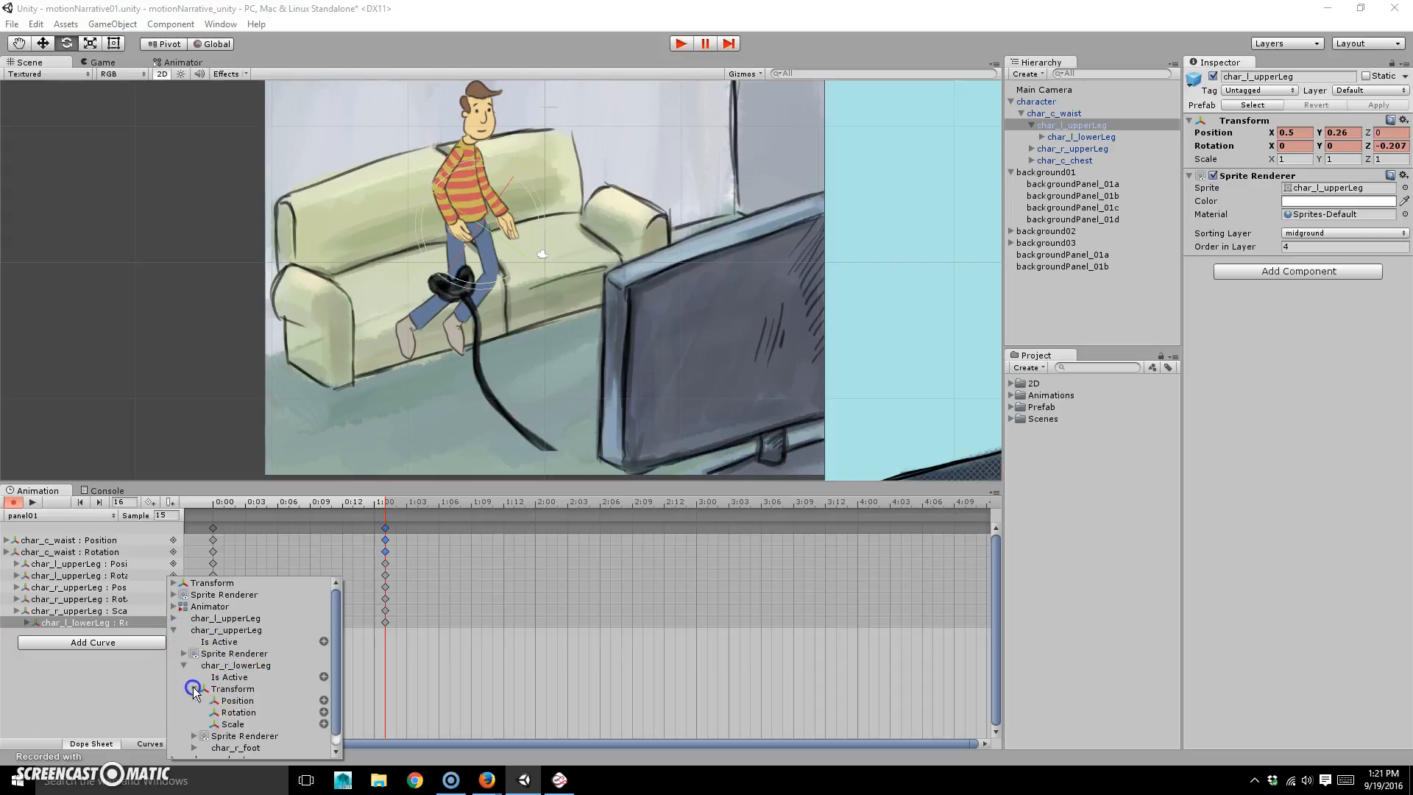
click(324, 712)
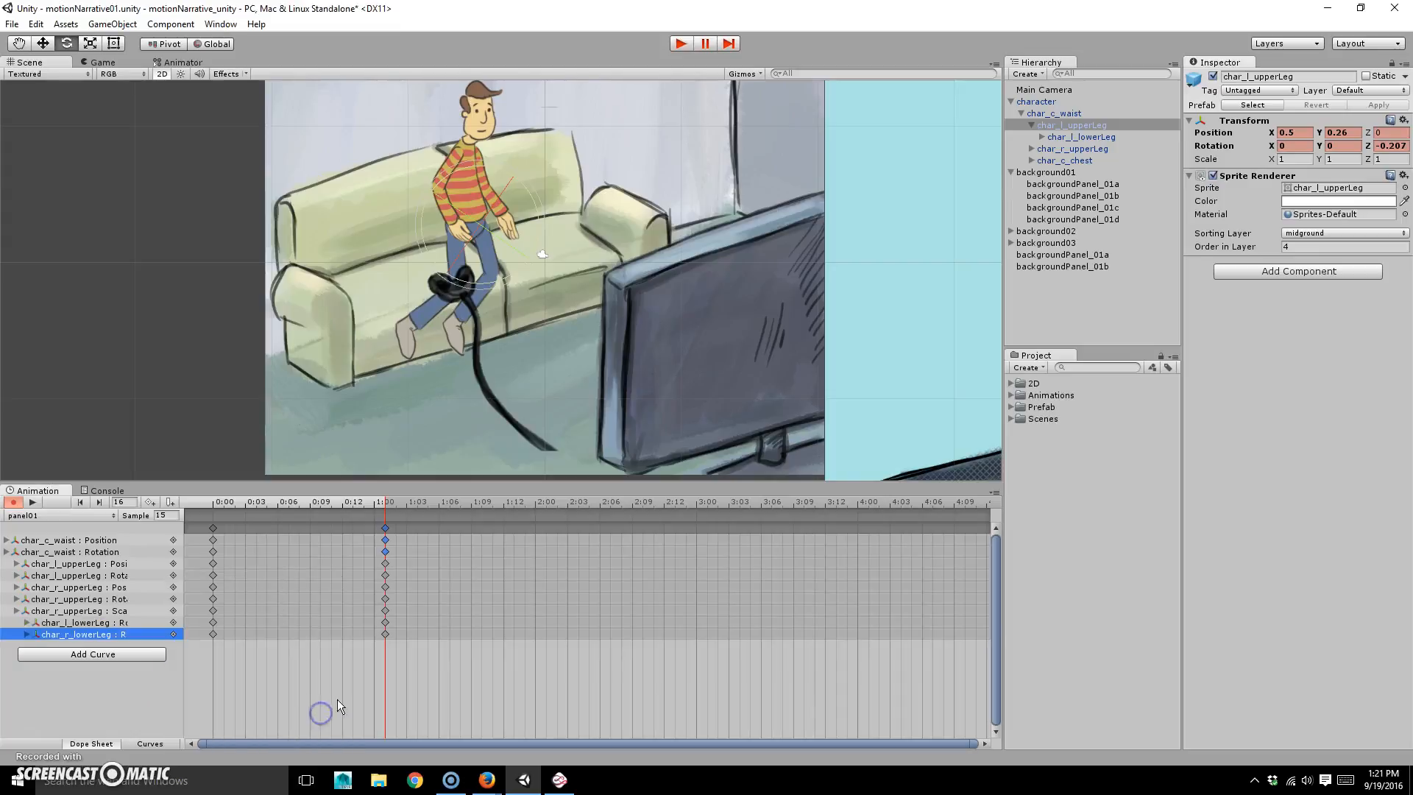
At frame 16, straighten both lower legs by rotating char_l_lowerLeg to about Z 363.5 and char_r_lowerLeg to about Z 368.4.
click(466, 306)
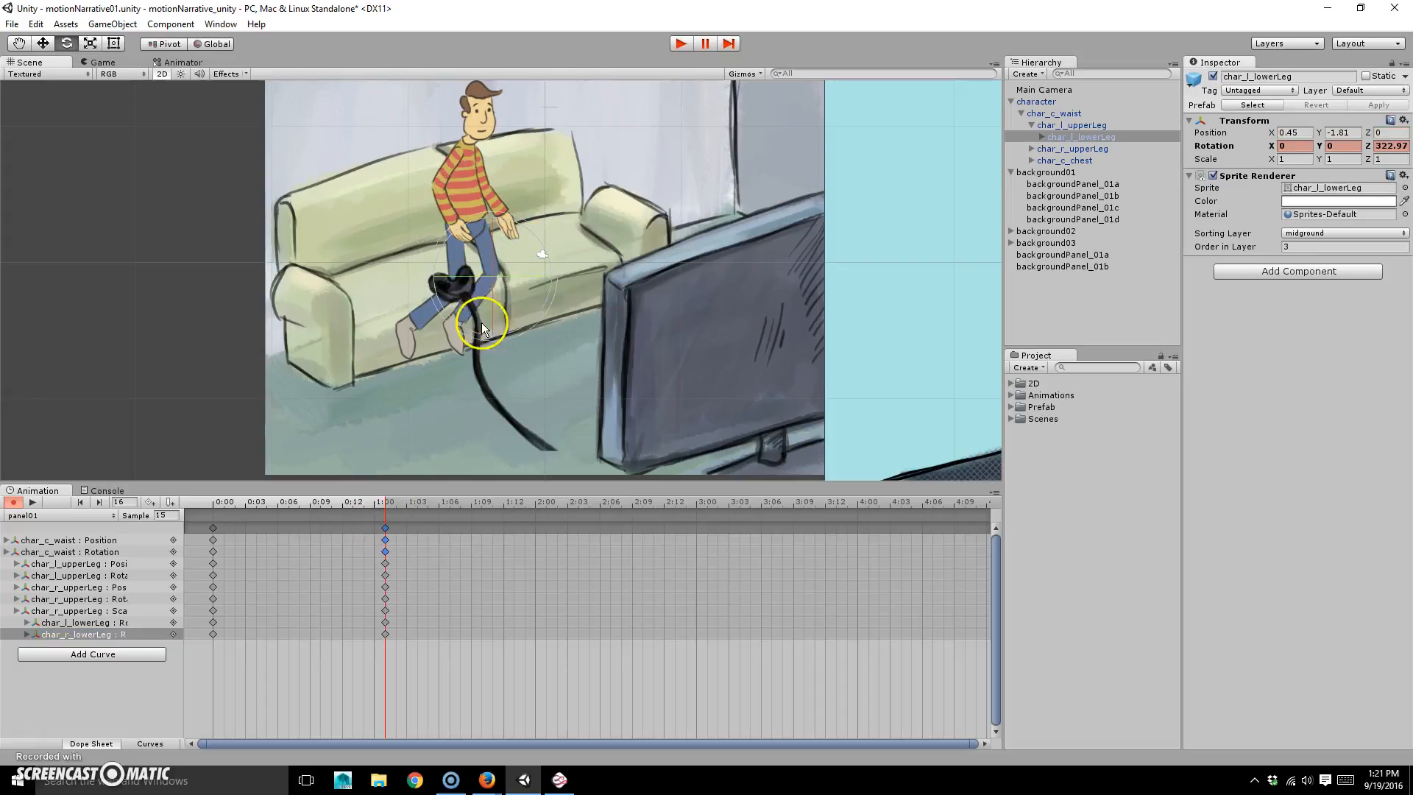
drag(457, 228, 413, 301)
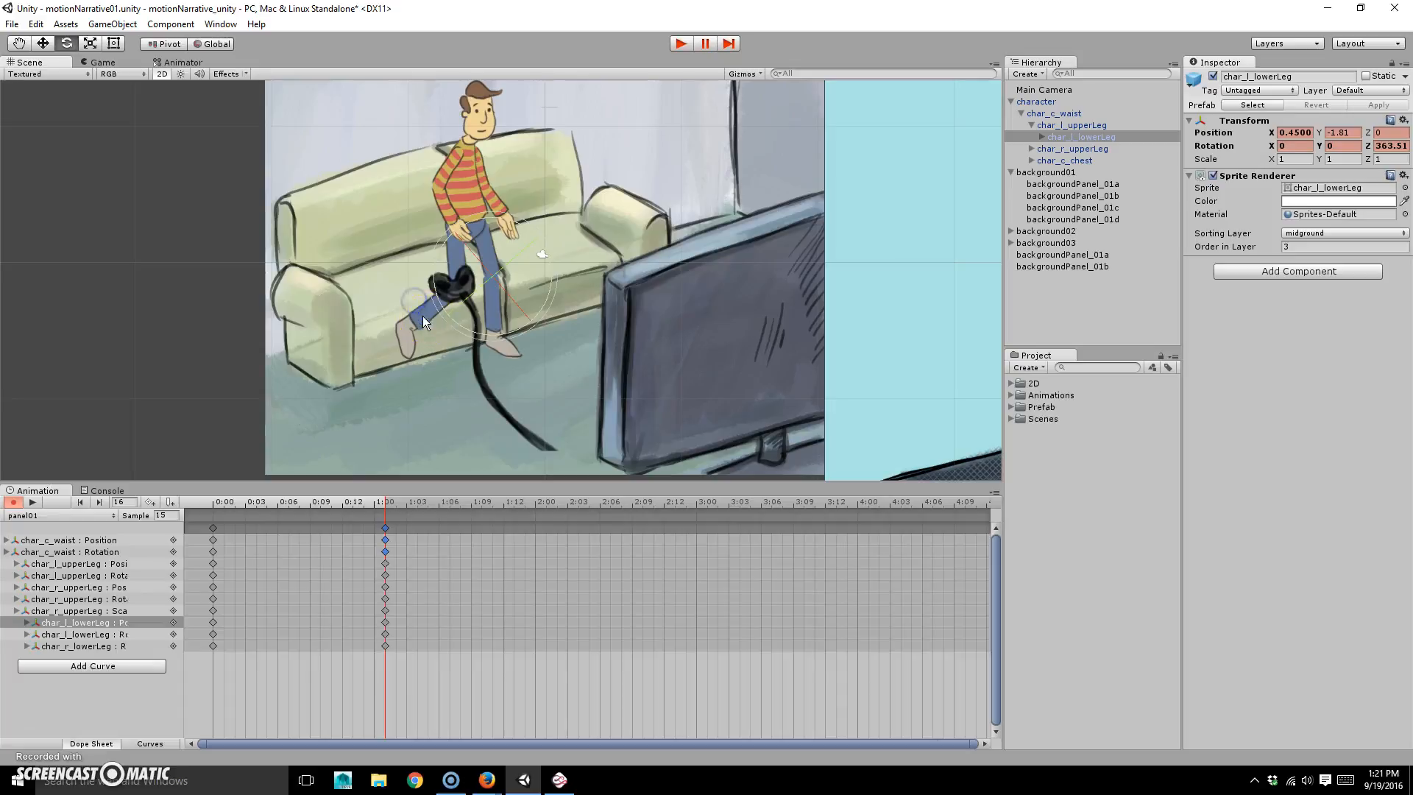
click(471, 239)
drag(485, 241, 371, 225)
mouse_move(385, 503)
mouse_down()
mouse_move(110, 503)
mouse_move(421, 506)
mouse_move(109, 513)
mouse_move(424, 498)
mouse_move(131, 514)
mouse_move(386, 504)
mouse_up()
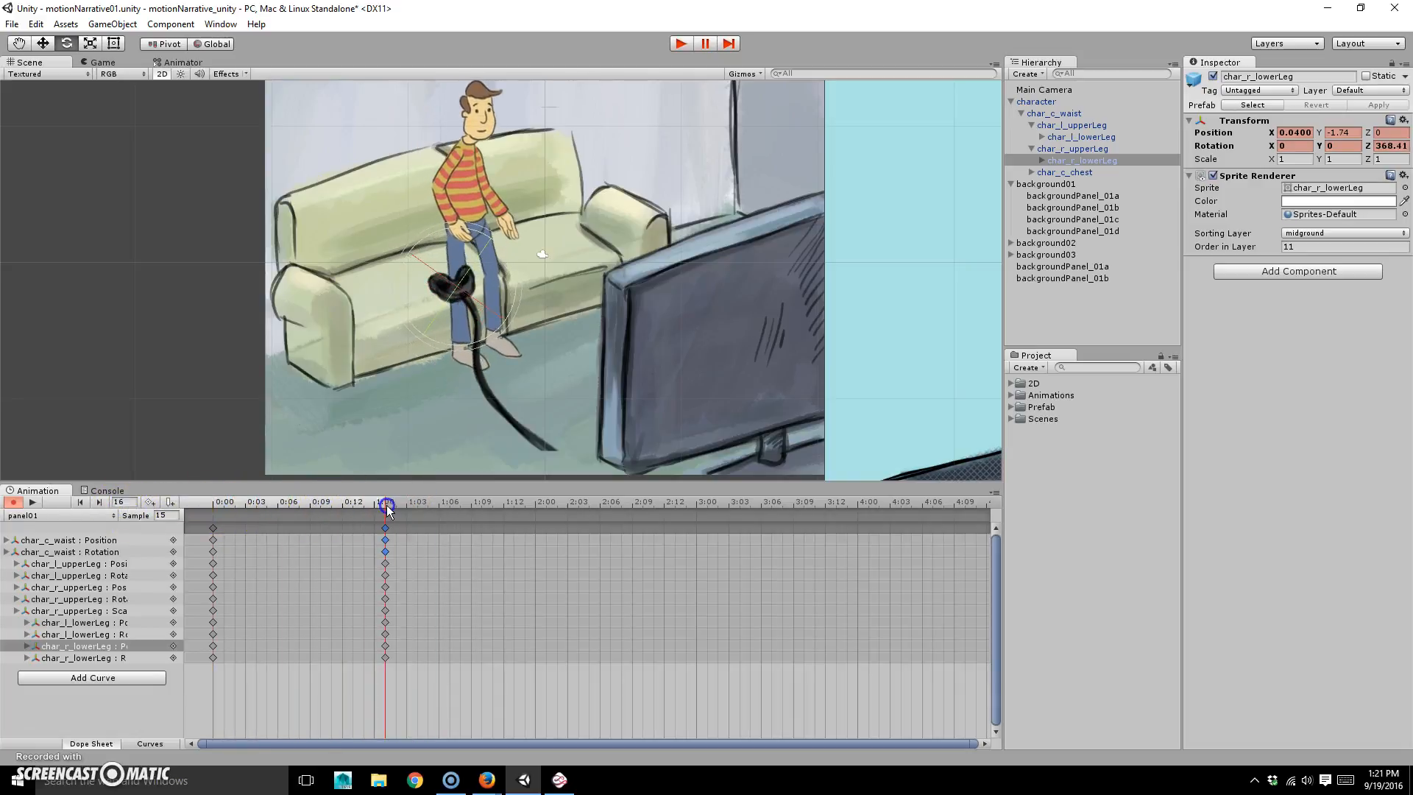
At frame 16, move char_c_waist to about X -3.1, Y 0 so the character stands lower in front of the couch.
click(479, 215)
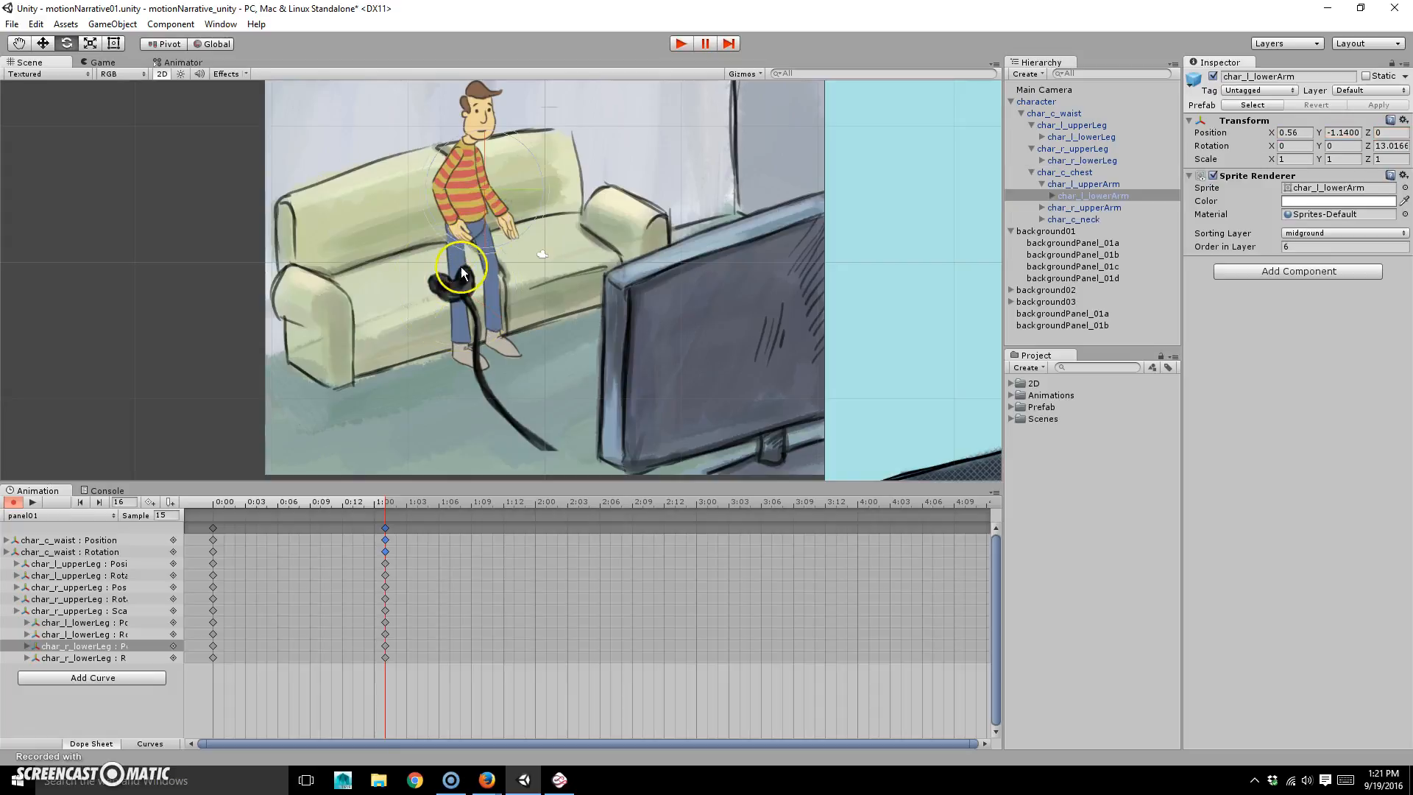
click(474, 224)
key(w)
click(461, 214)
drag(470, 229, 452, 234)
drag(383, 503, 384, 471)
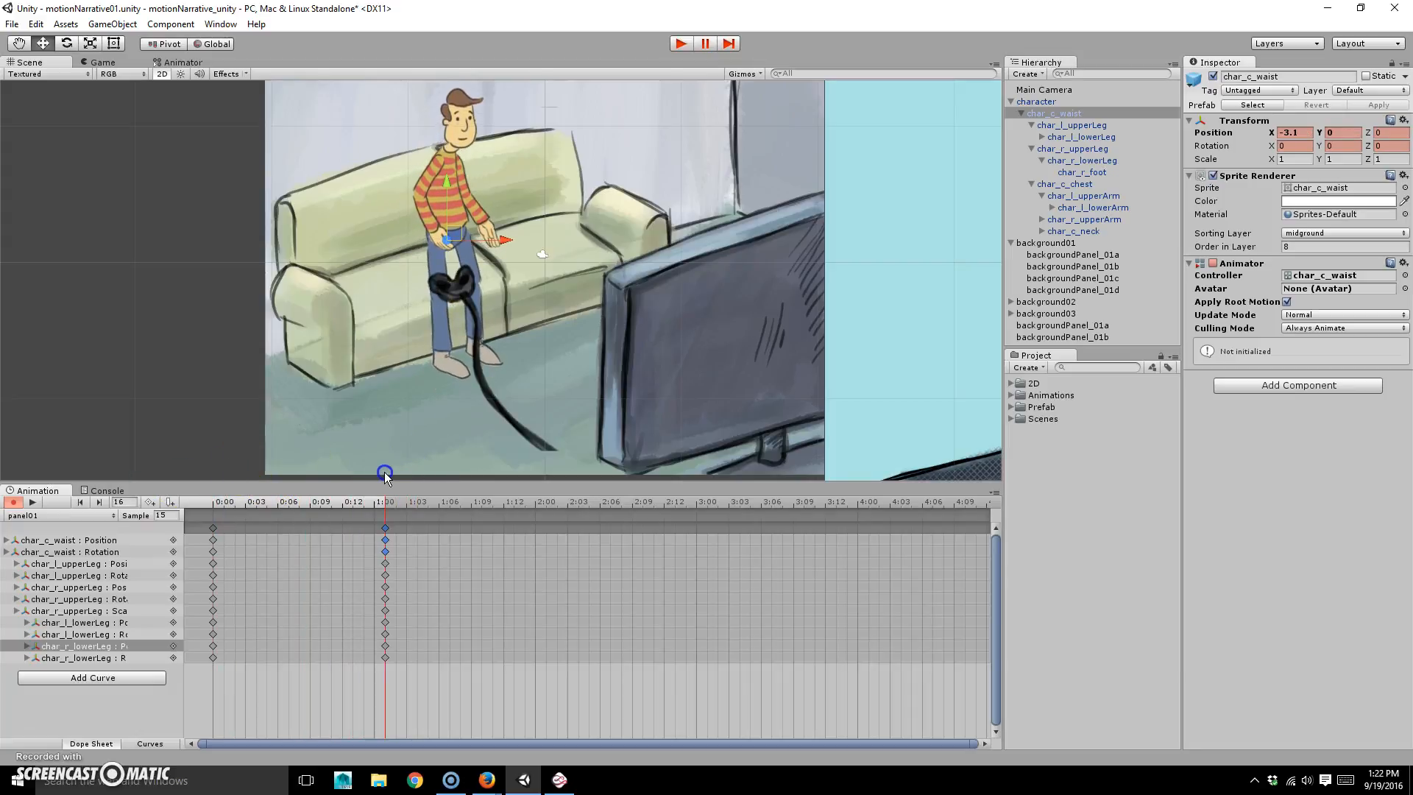
Add a Rotation curve for char_l_upperArm, under char_c_chest, to the panel01 clip.
click(433, 169)
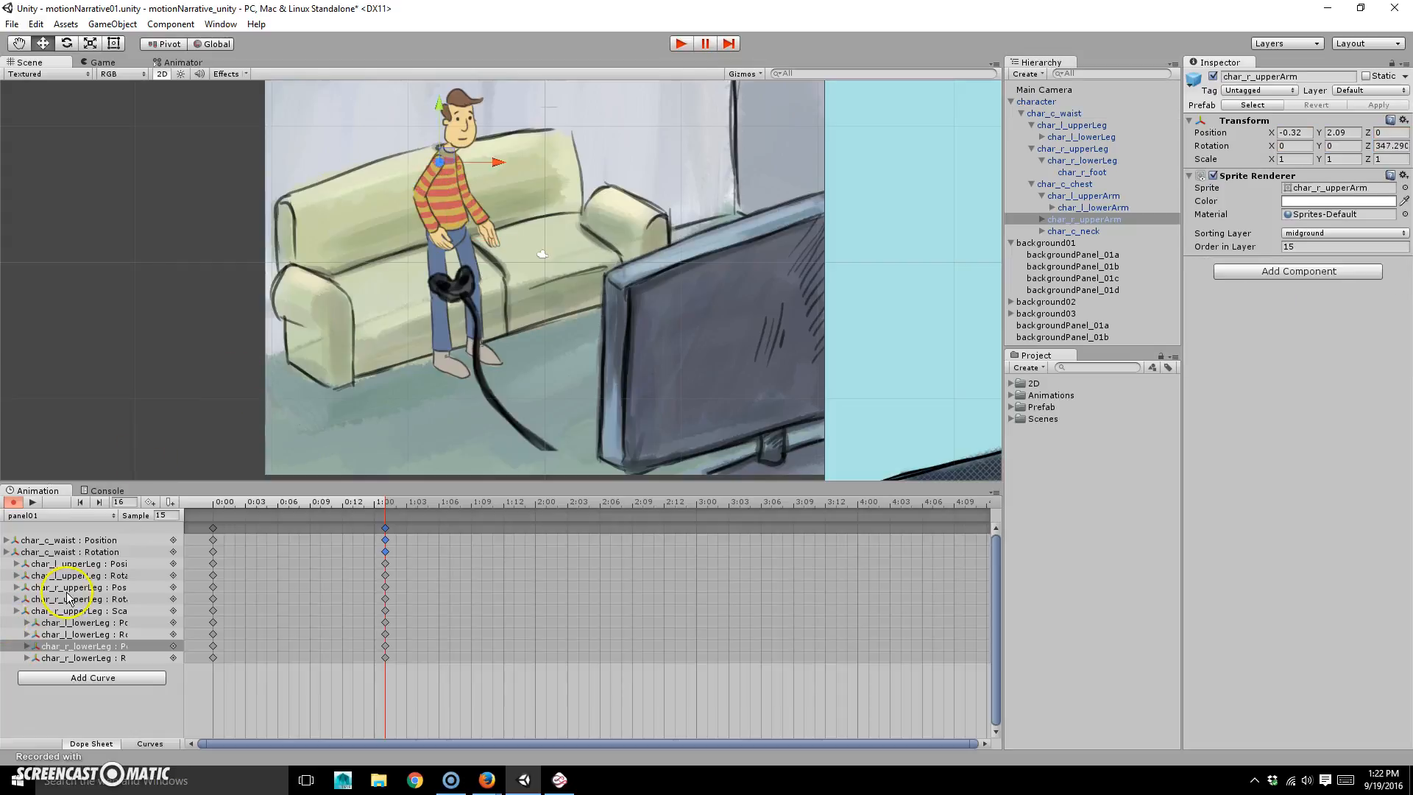
click(68, 677)
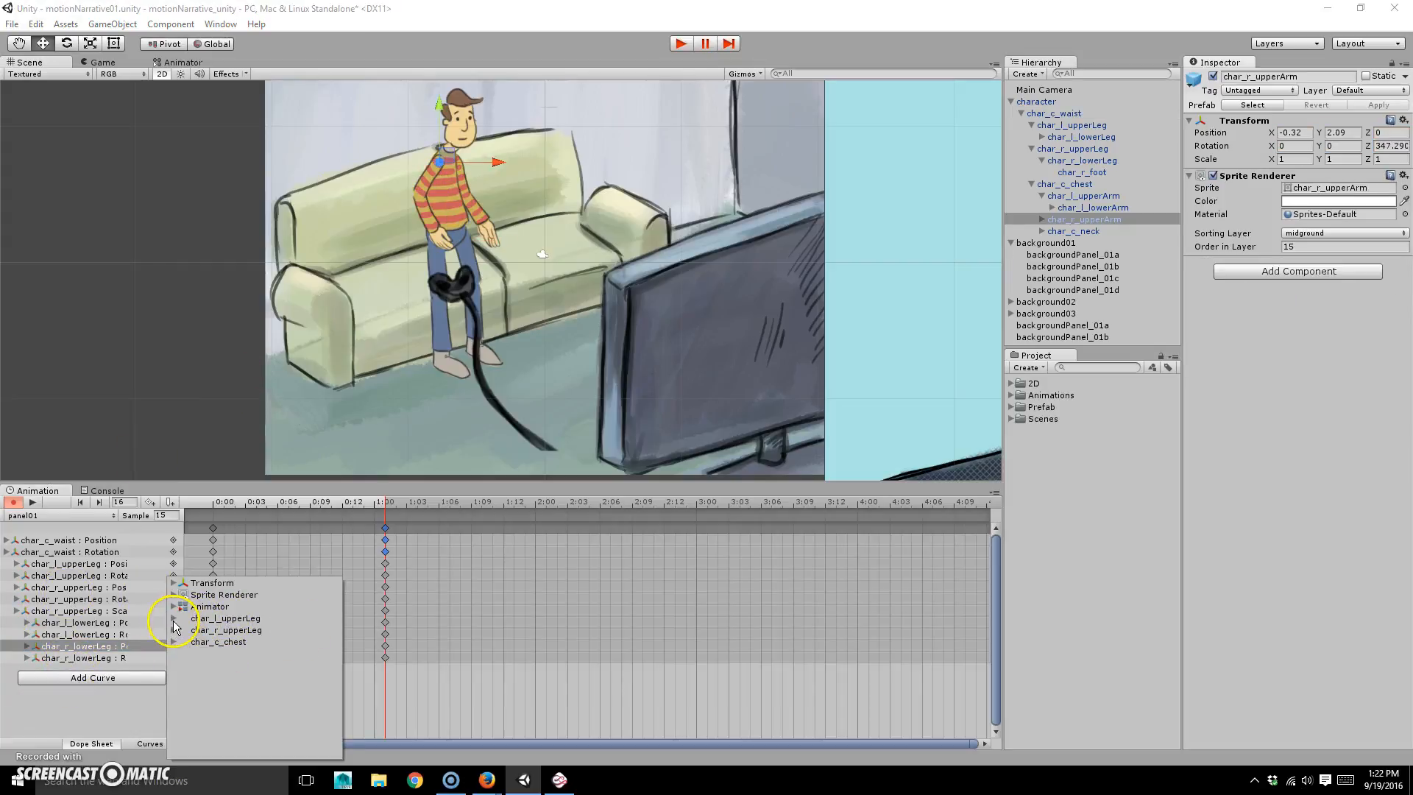
click(174, 642)
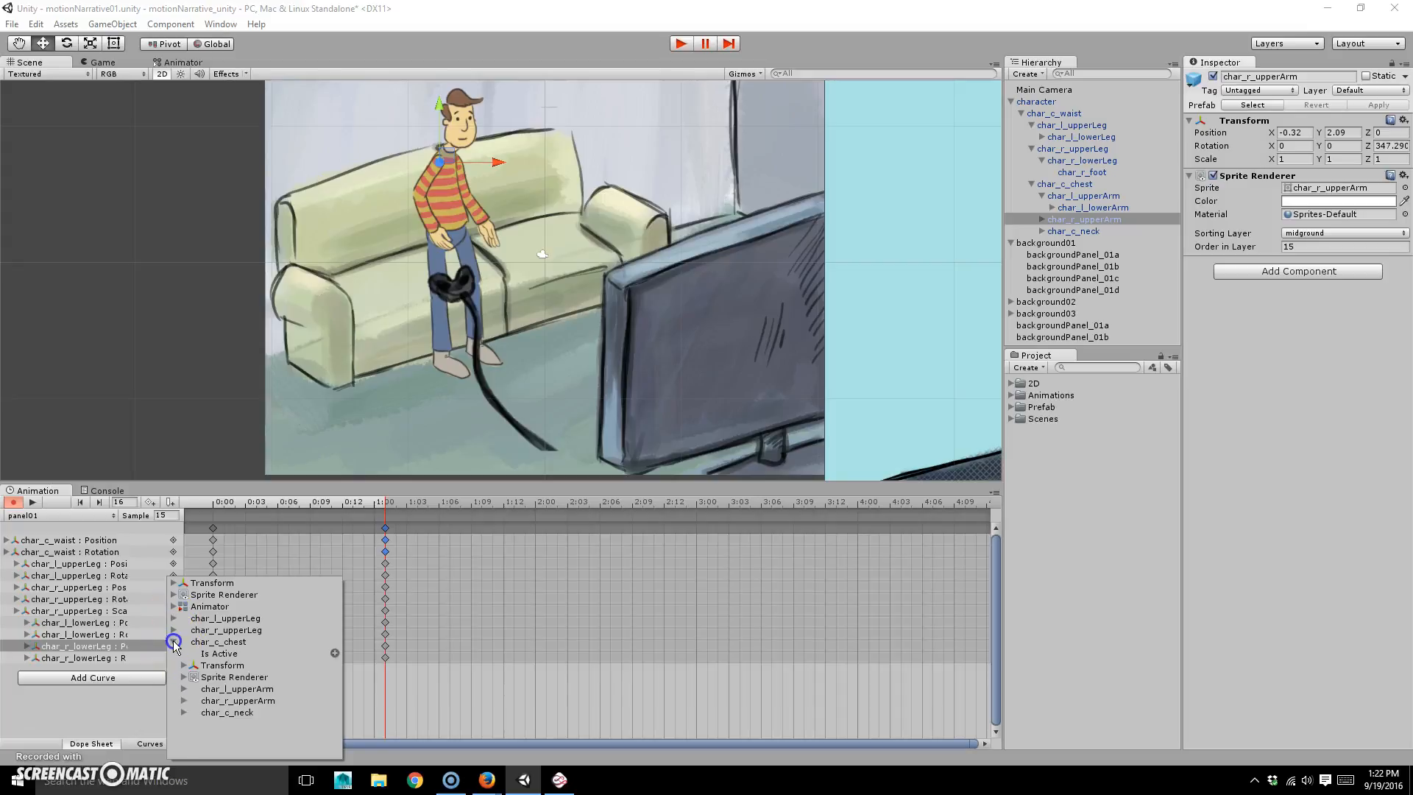
click(184, 690)
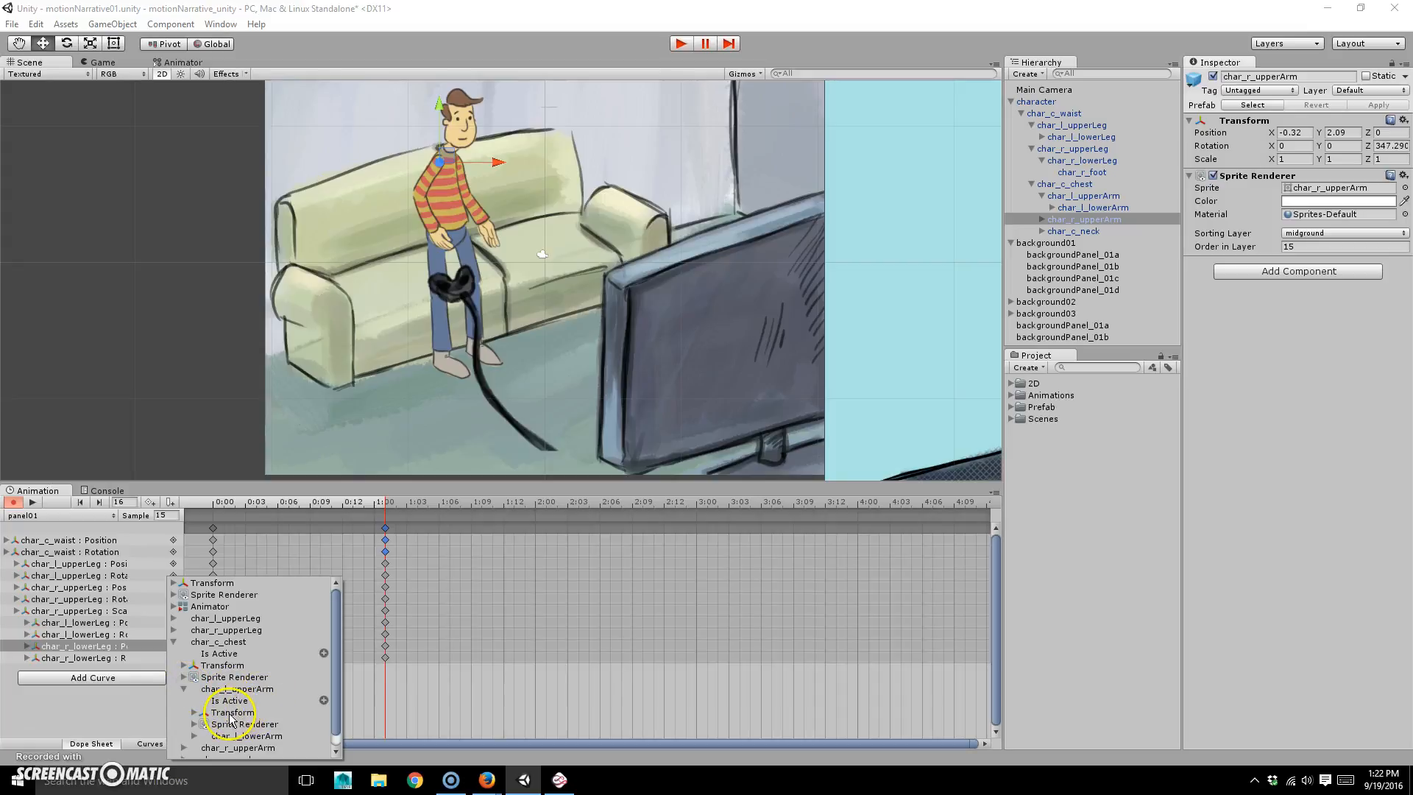
click(194, 712)
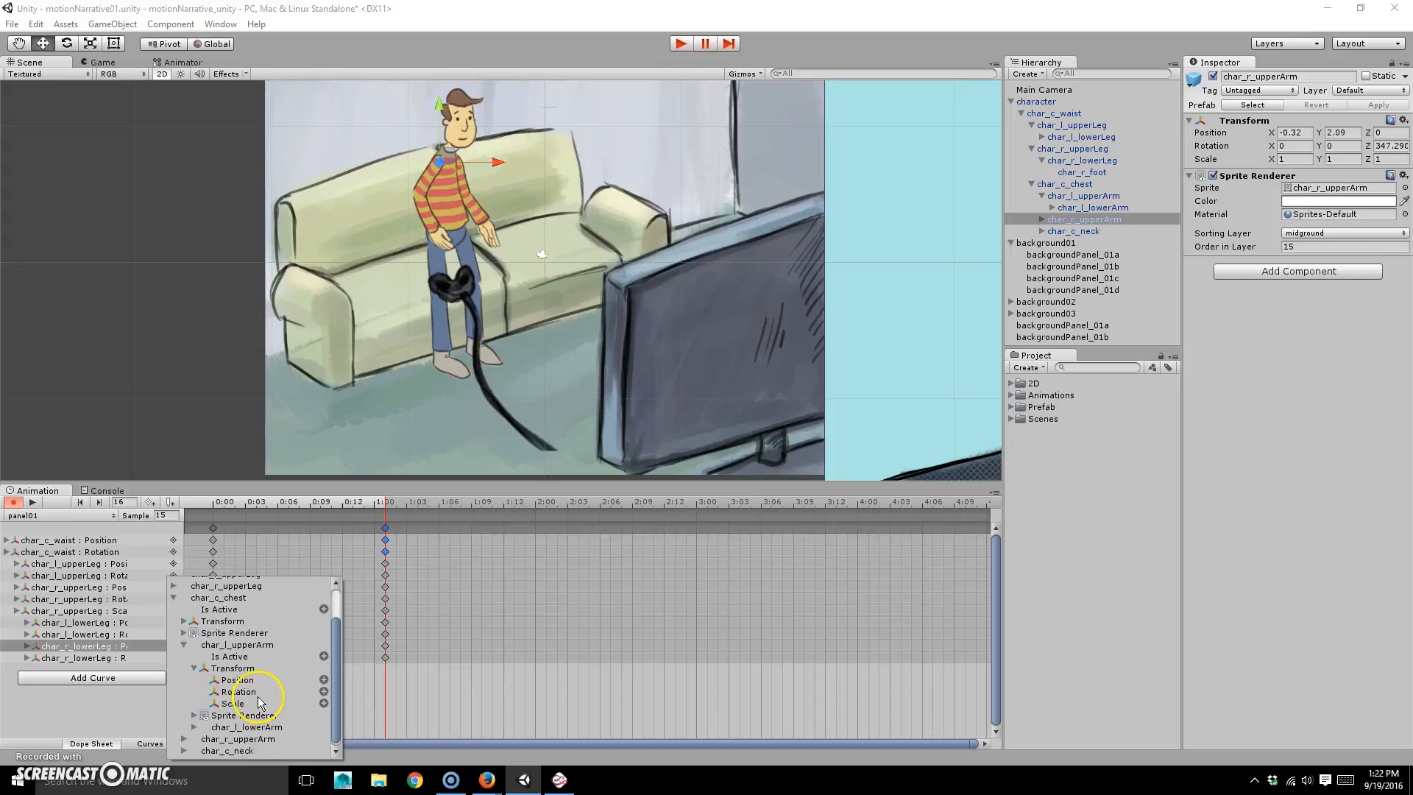
click(324, 691)
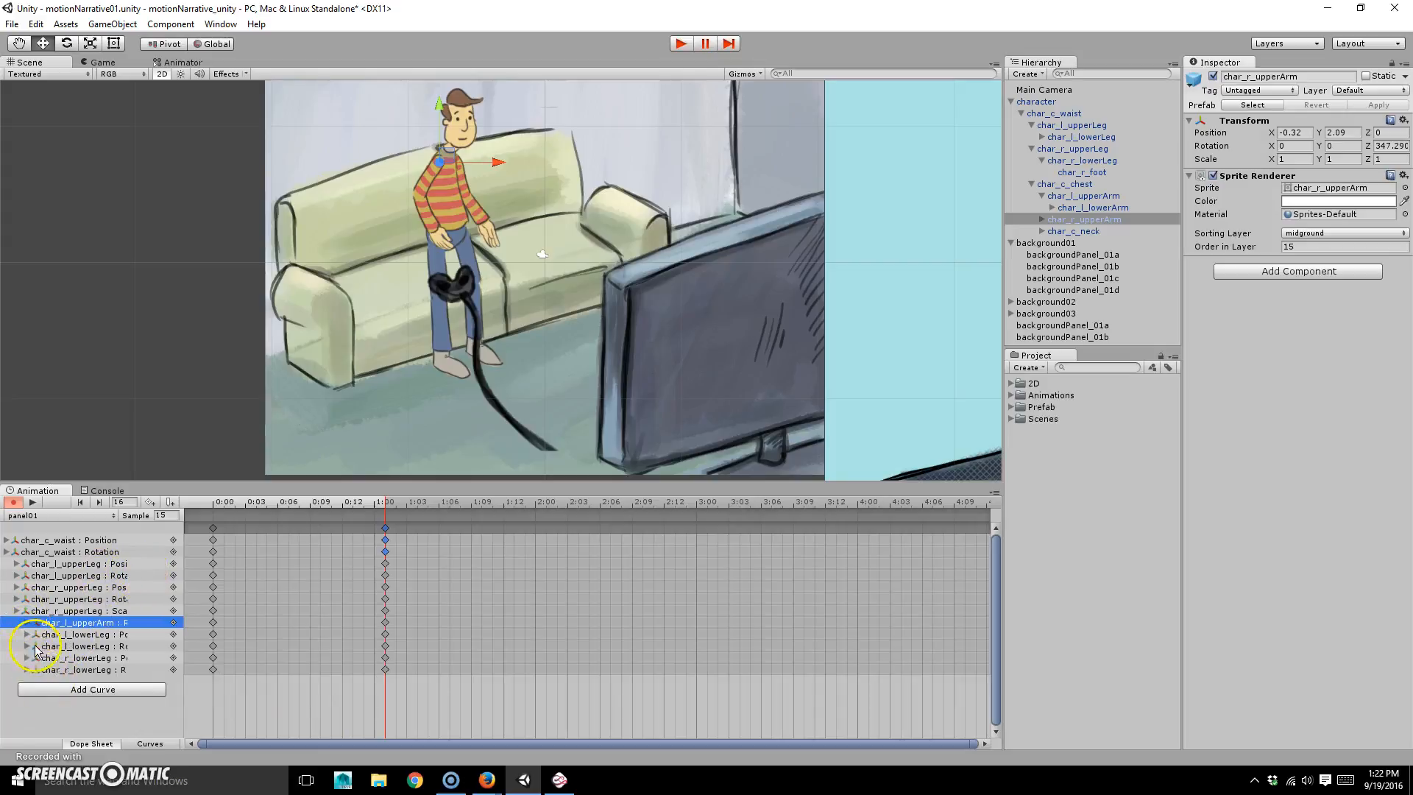
Add a Rotation curve for char_r_upperArm, under char_c_chest, to the panel01 clip.
click(74, 690)
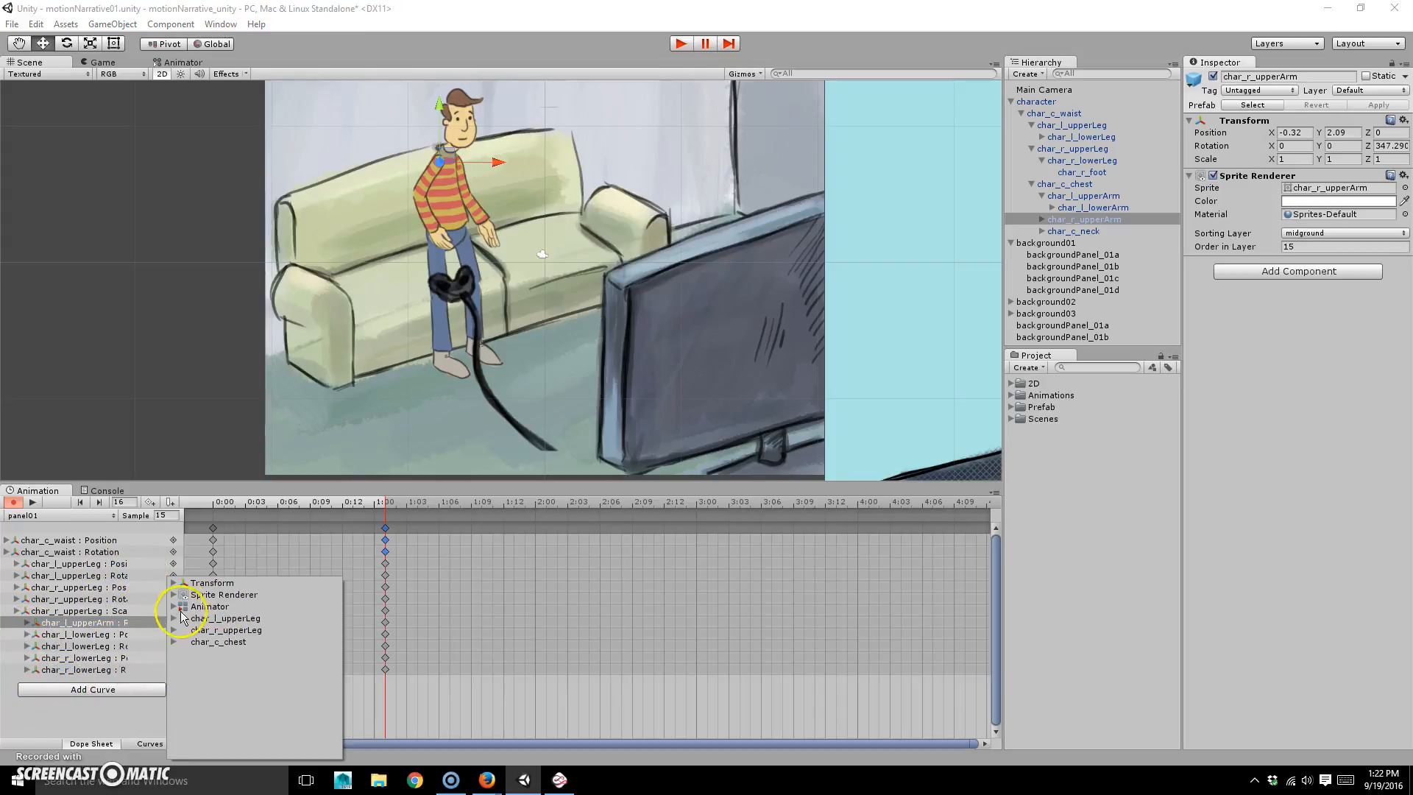
click(175, 642)
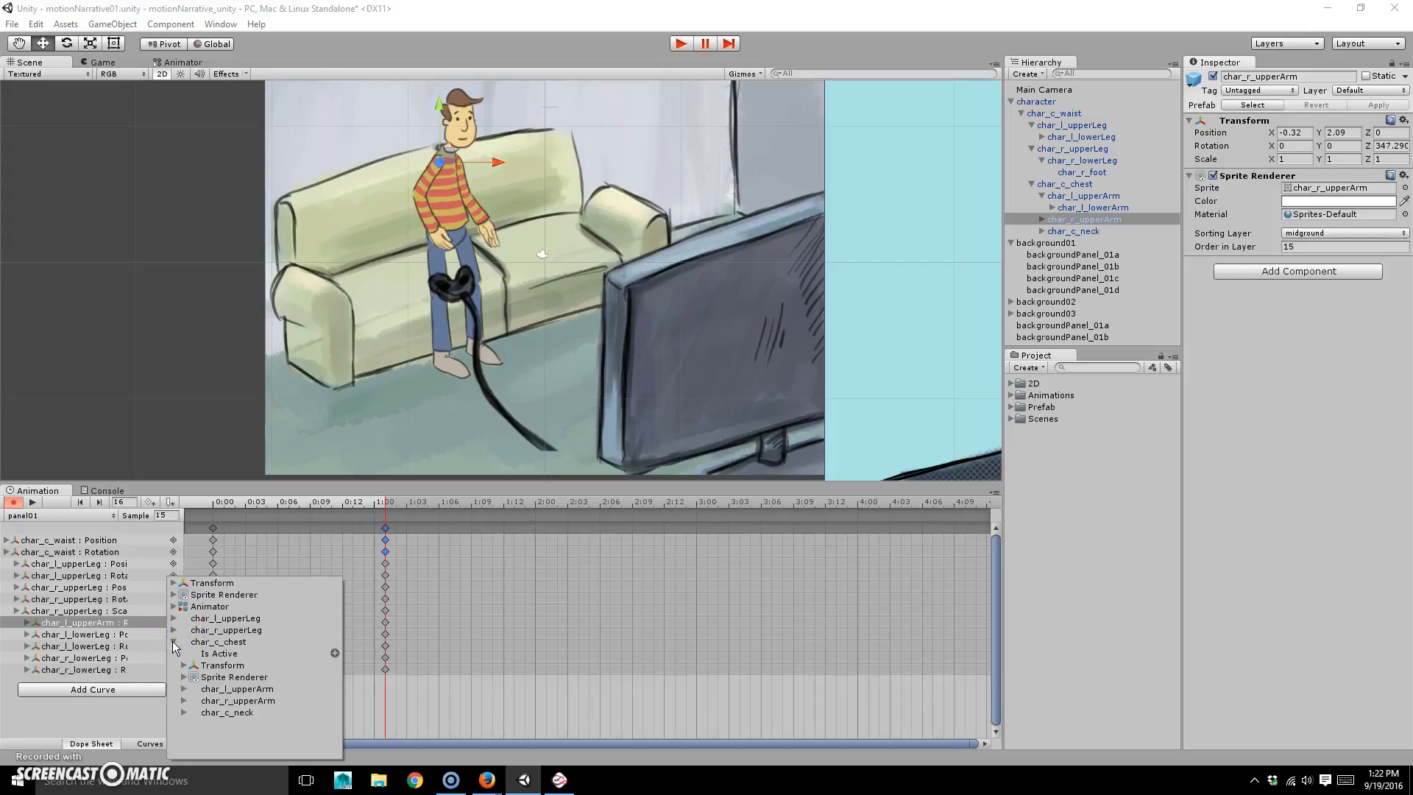
click(183, 700)
click(194, 724)
click(324, 699)
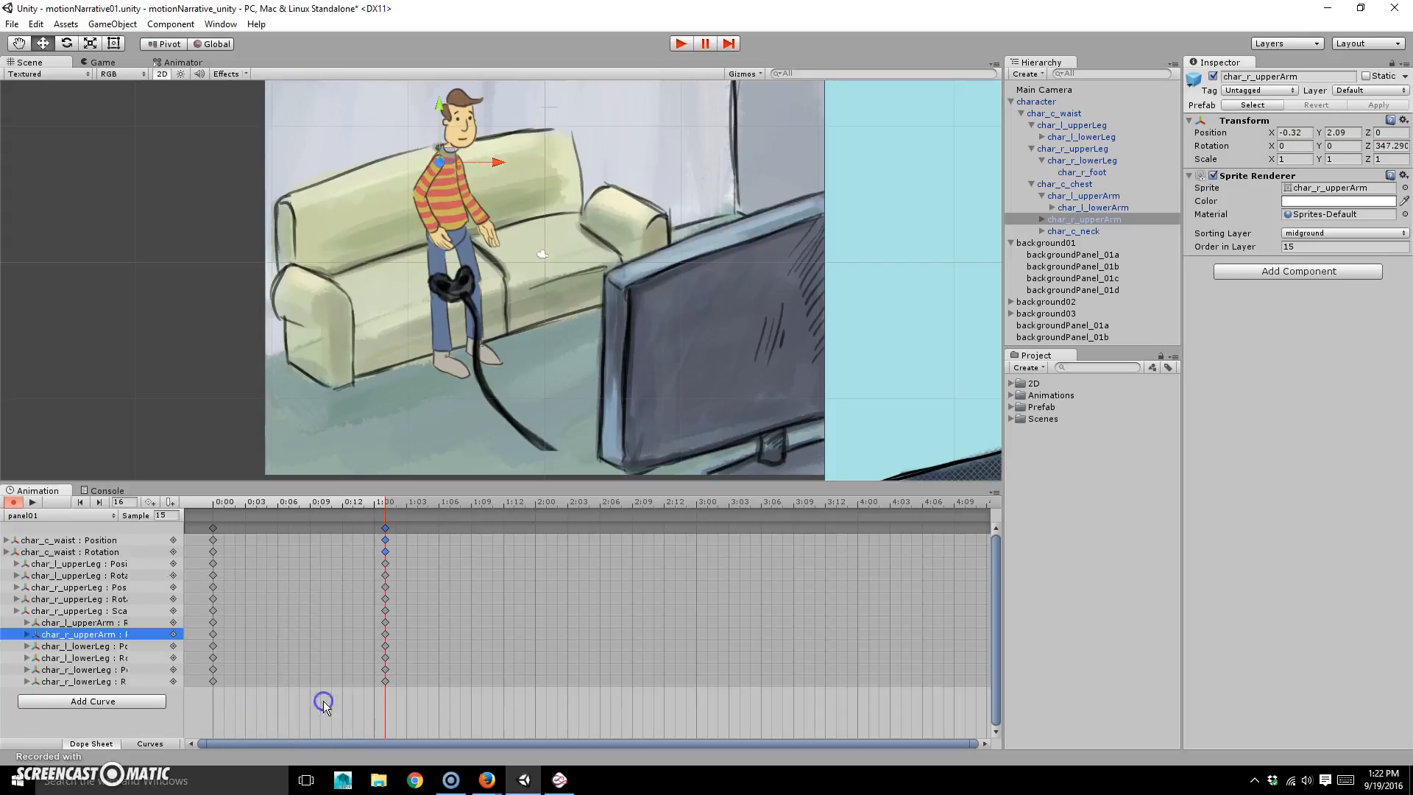
Add a Rotation curve for char_l_lowerArm, under char_l_upperArm, to the panel01 clip.
click(36, 704)
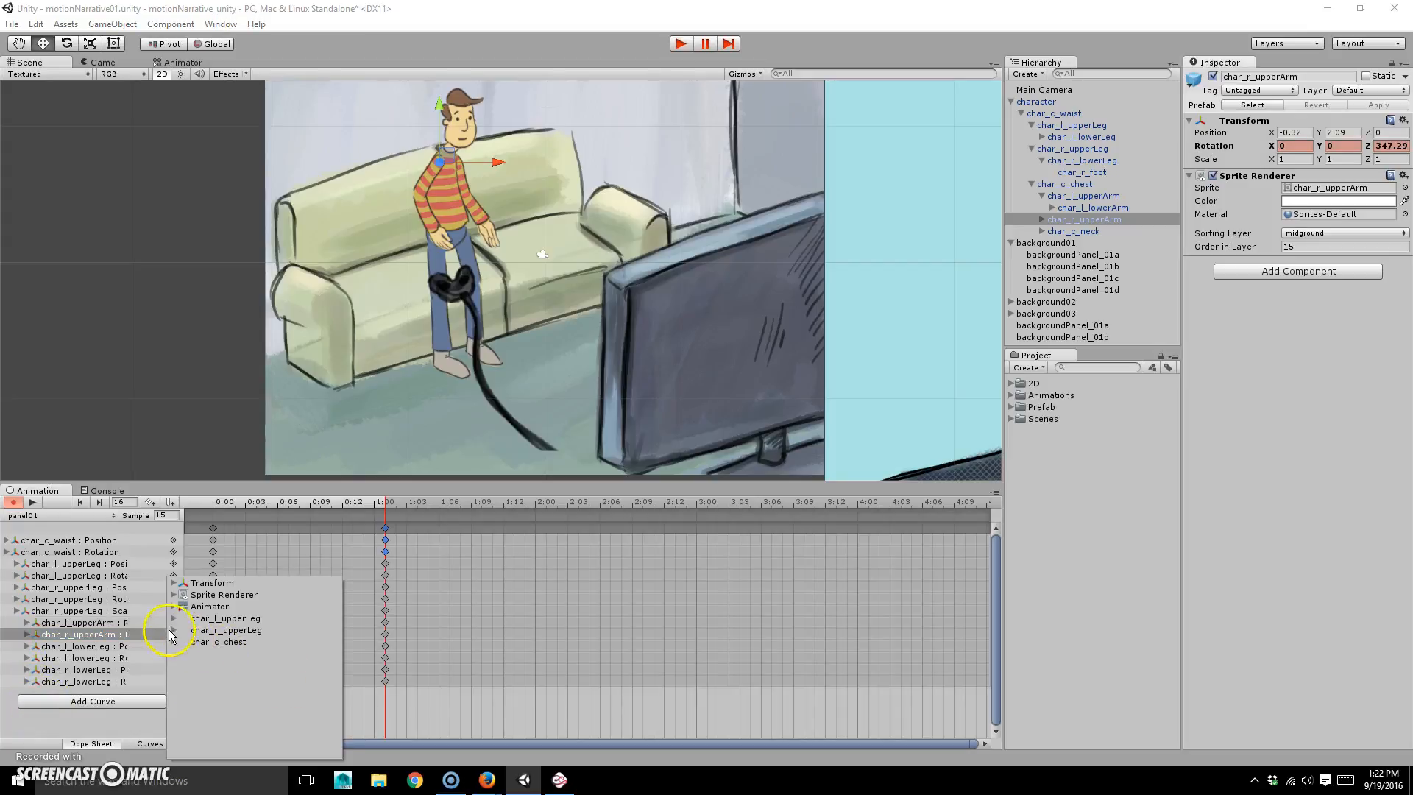
click(174, 641)
click(184, 689)
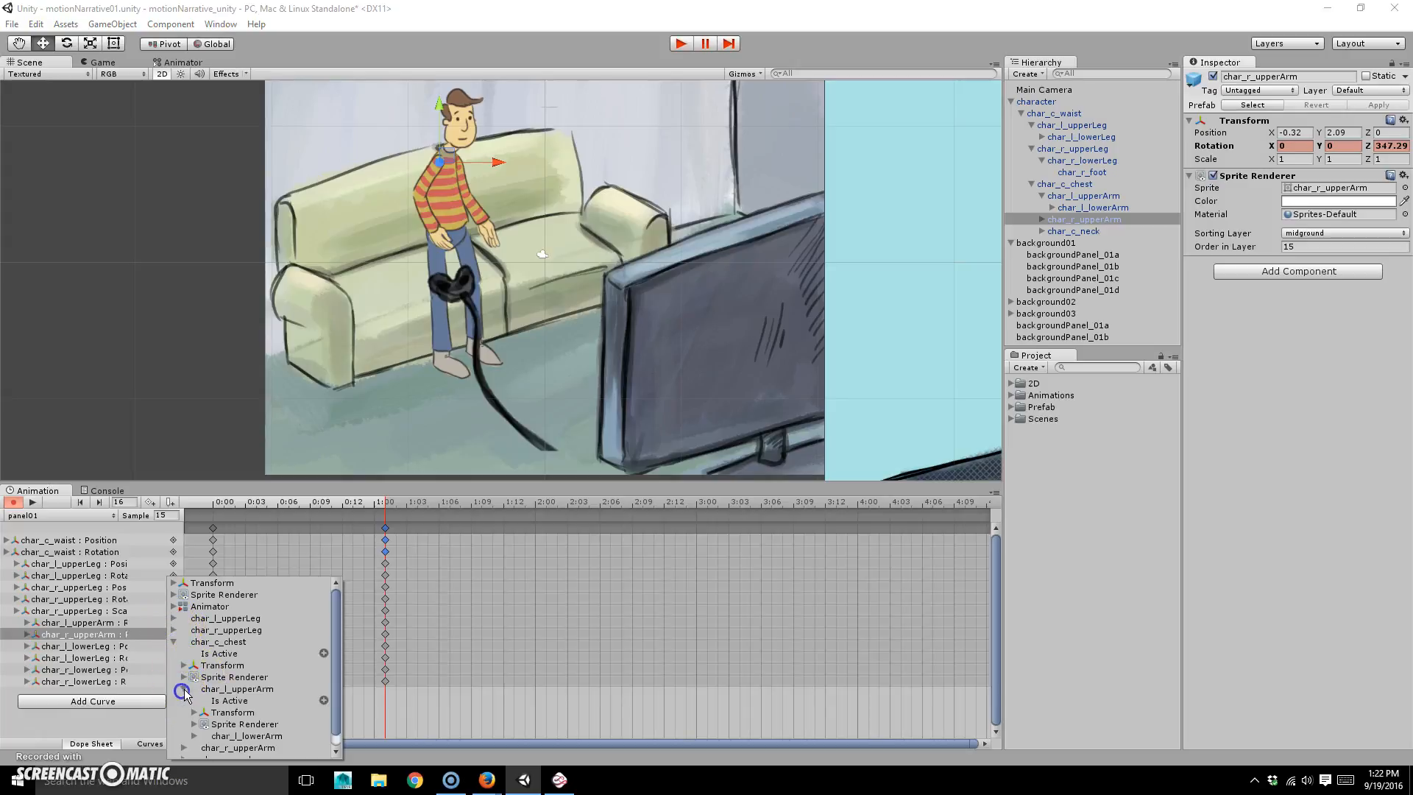
click(257, 736)
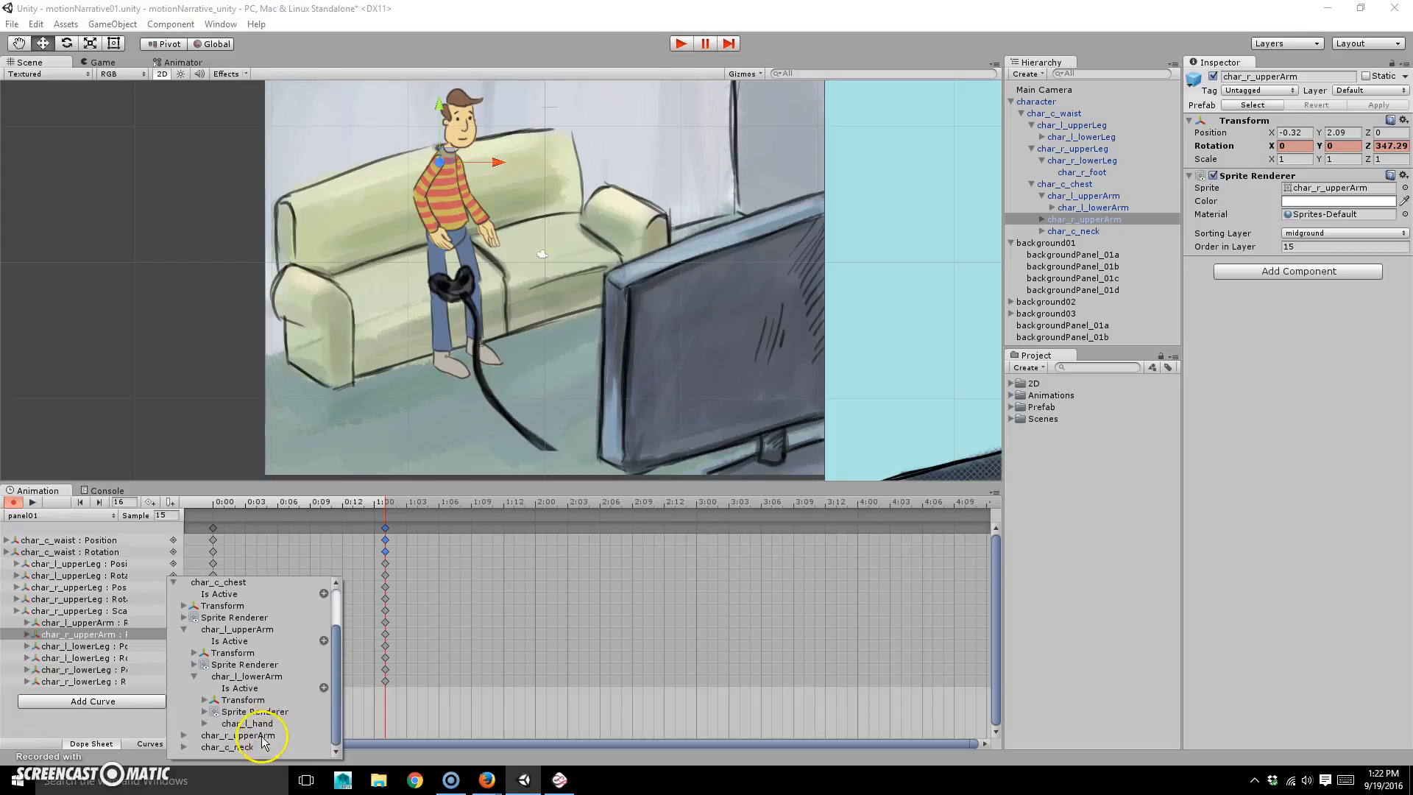
click(205, 699)
click(324, 723)
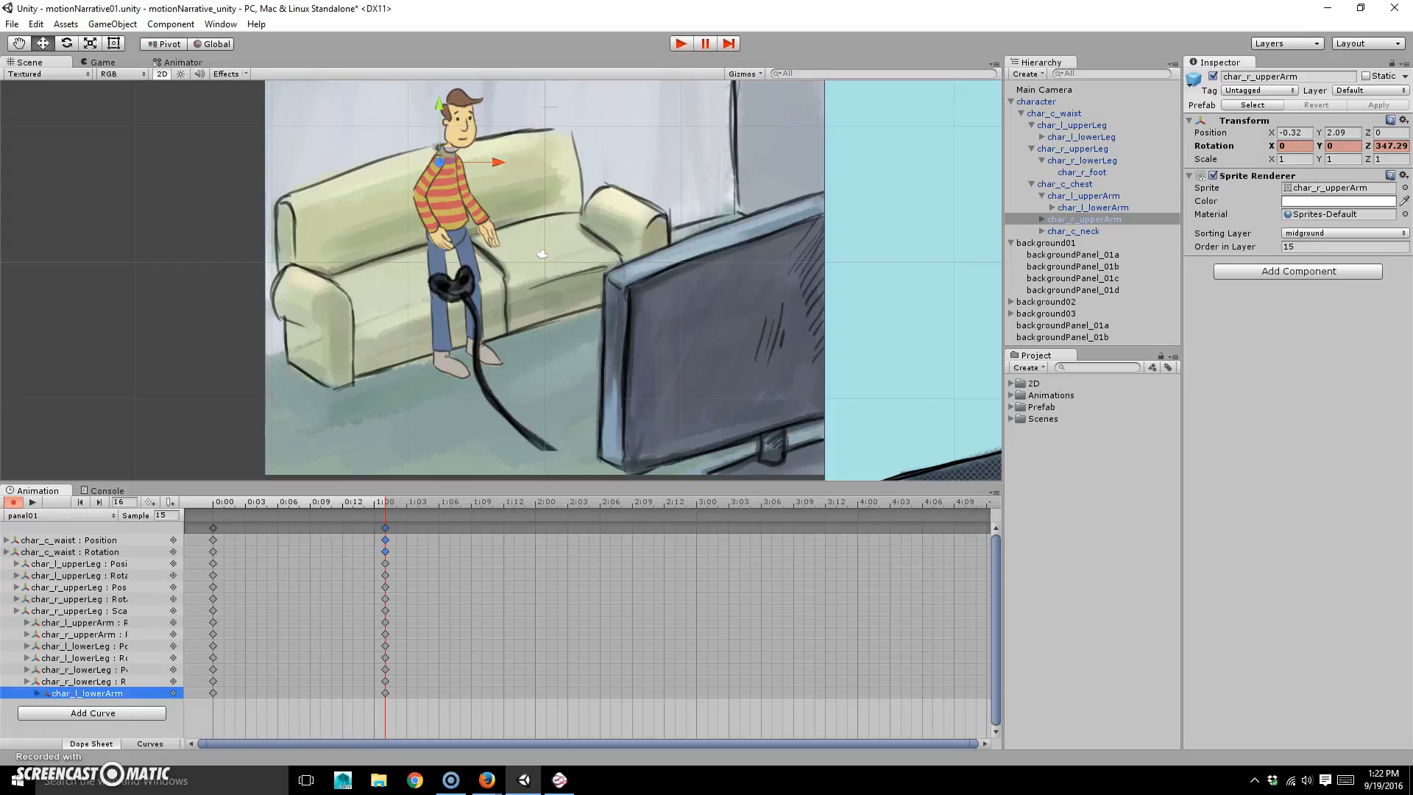
Add a Rotation curve for char_r_lowerArm, under char_r_upperArm, to the panel01 clip.
click(57, 715)
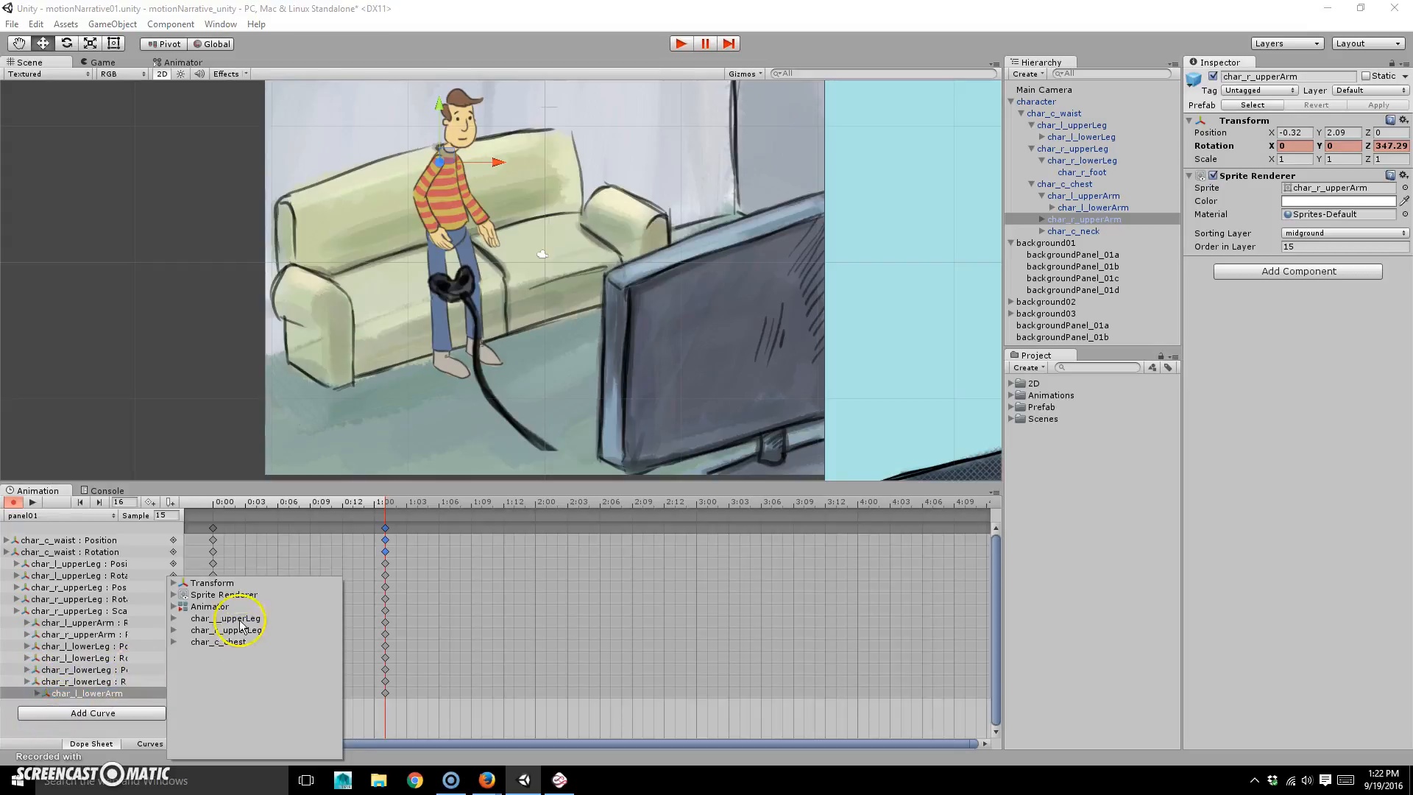
click(175, 640)
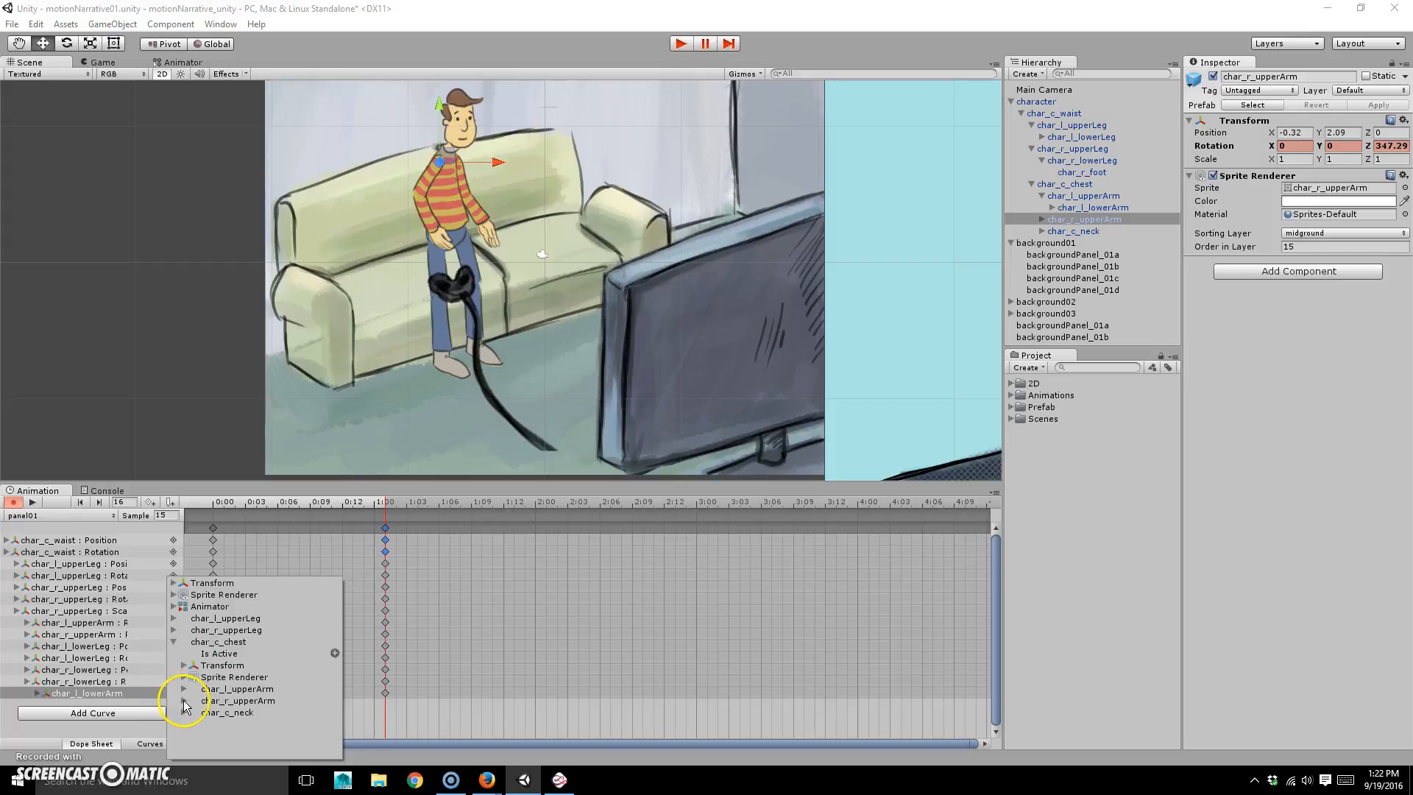
click(183, 701)
scroll(285, 736, down, 1)
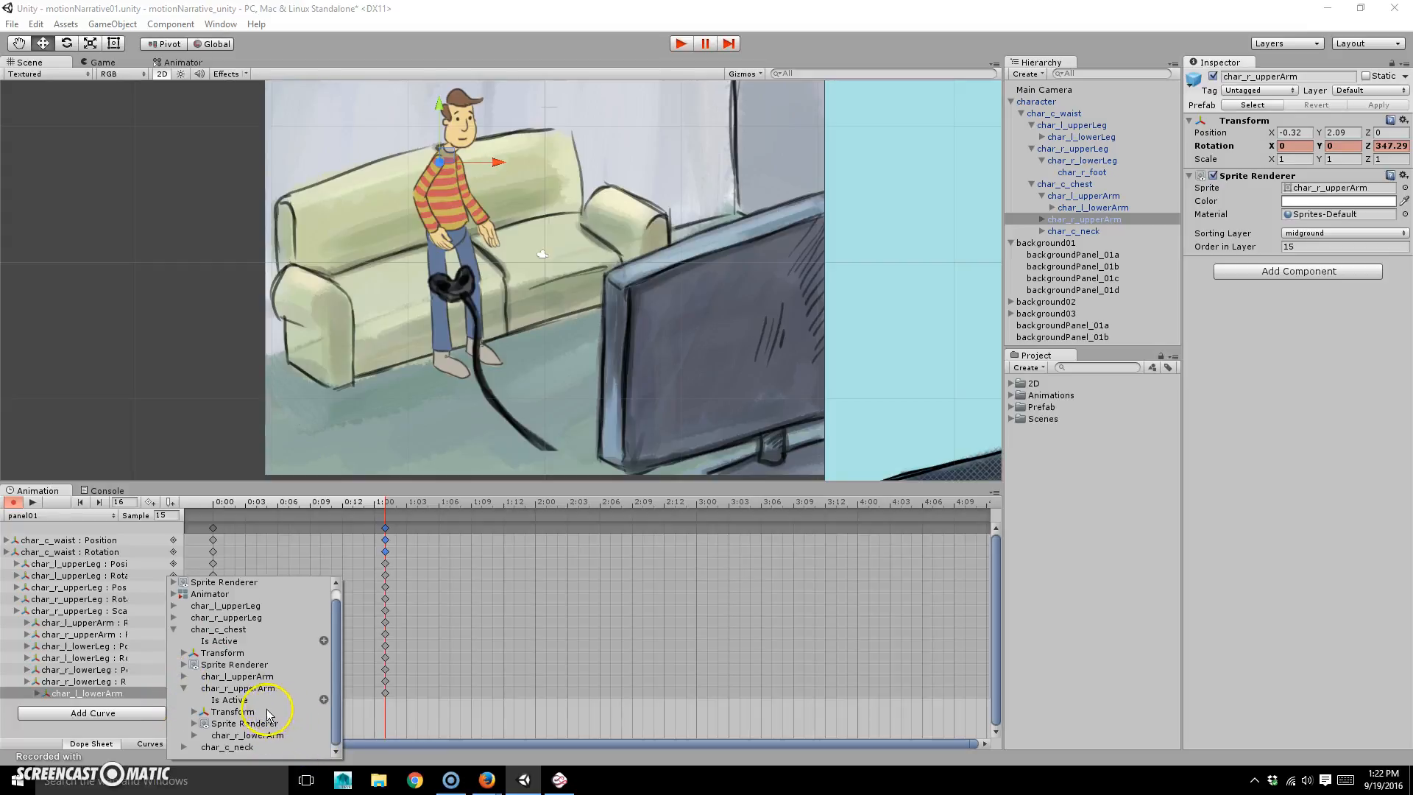
click(194, 735)
scroll(259, 734, down, 2)
click(204, 711)
scroll(280, 726, down, 1)
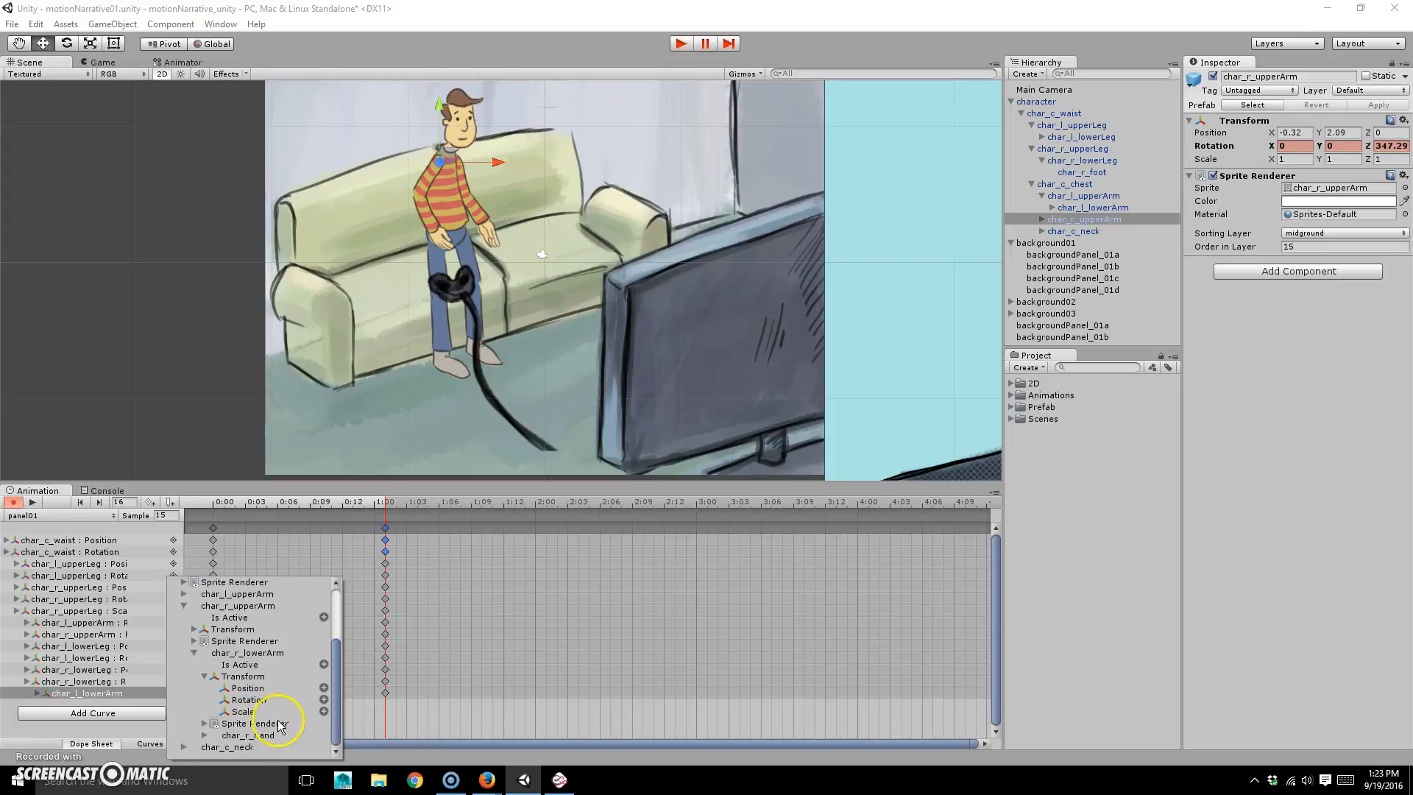
click(324, 699)
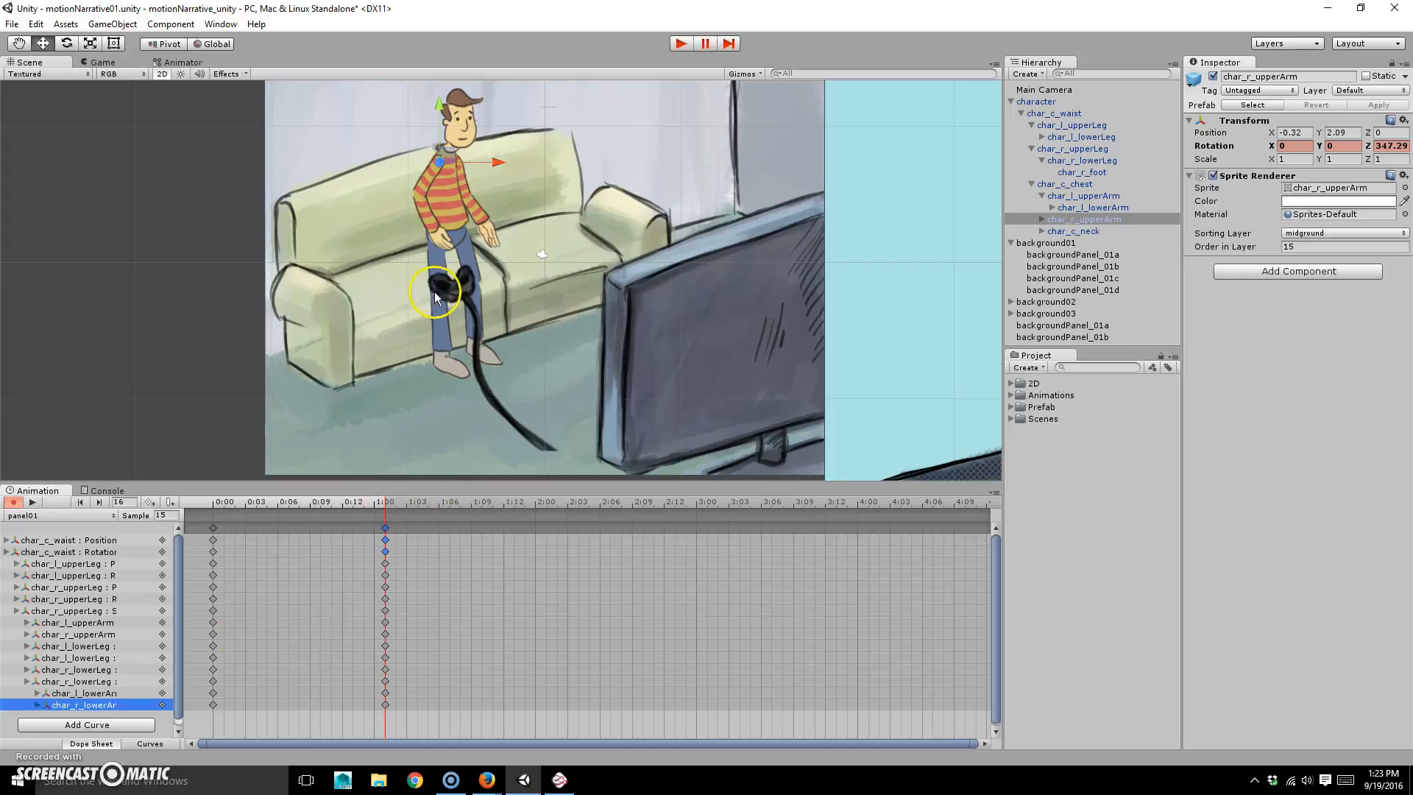
Rotate char_r_upperArm at frame 16 of the panel01 clip, bringing the upper arm in against the torso.
click(426, 178)
key(e)
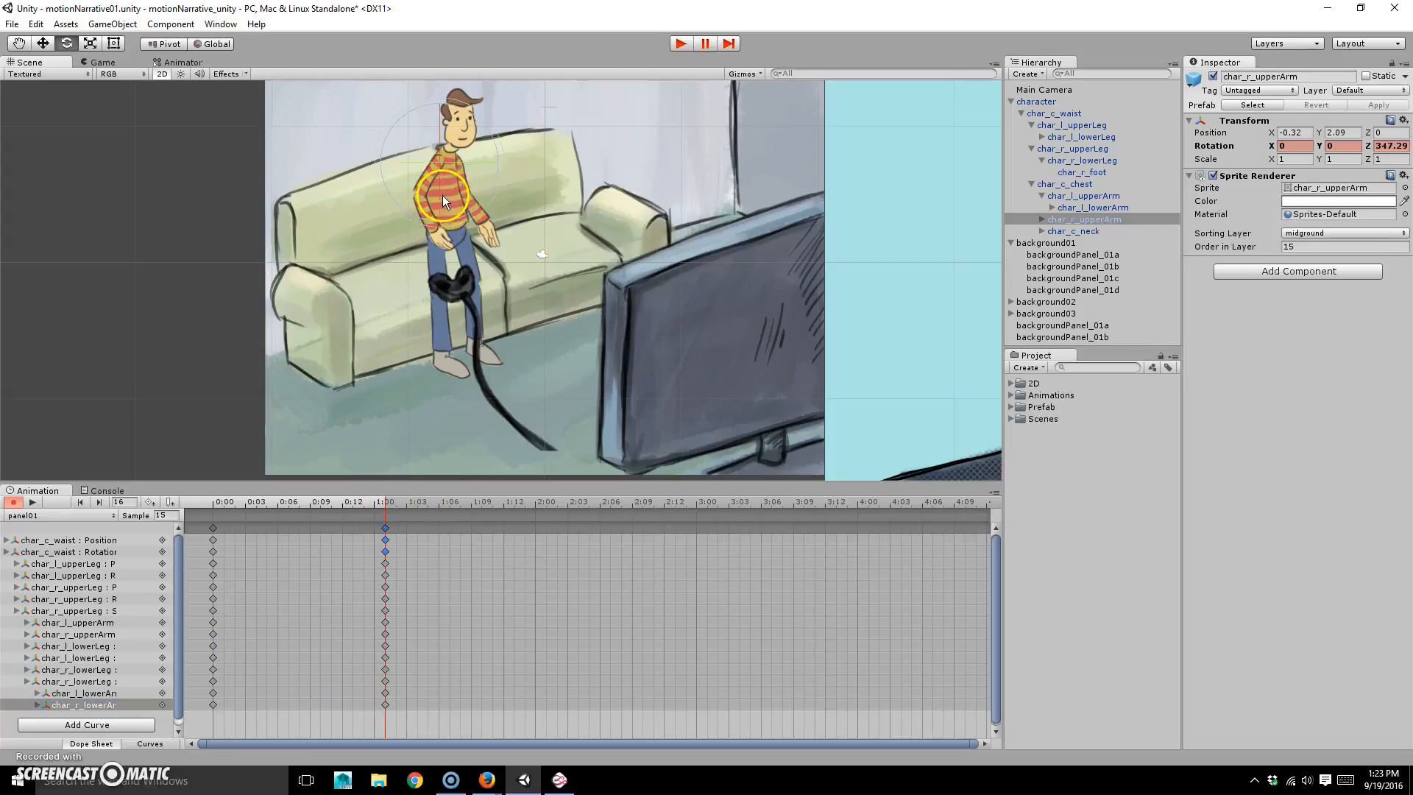
drag(480, 197, 464, 242)
click(495, 236)
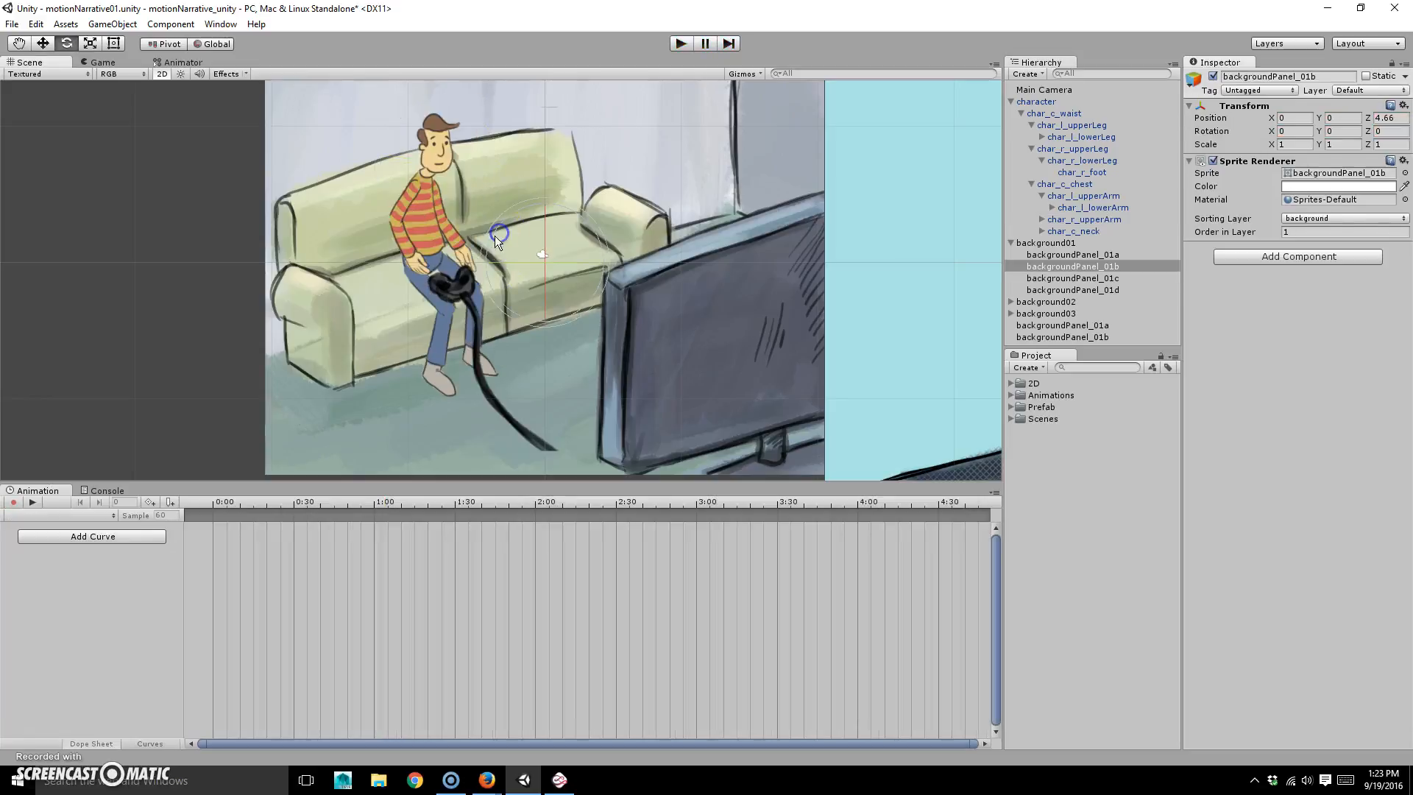
click(439, 262)
drag(339, 508, 390, 501)
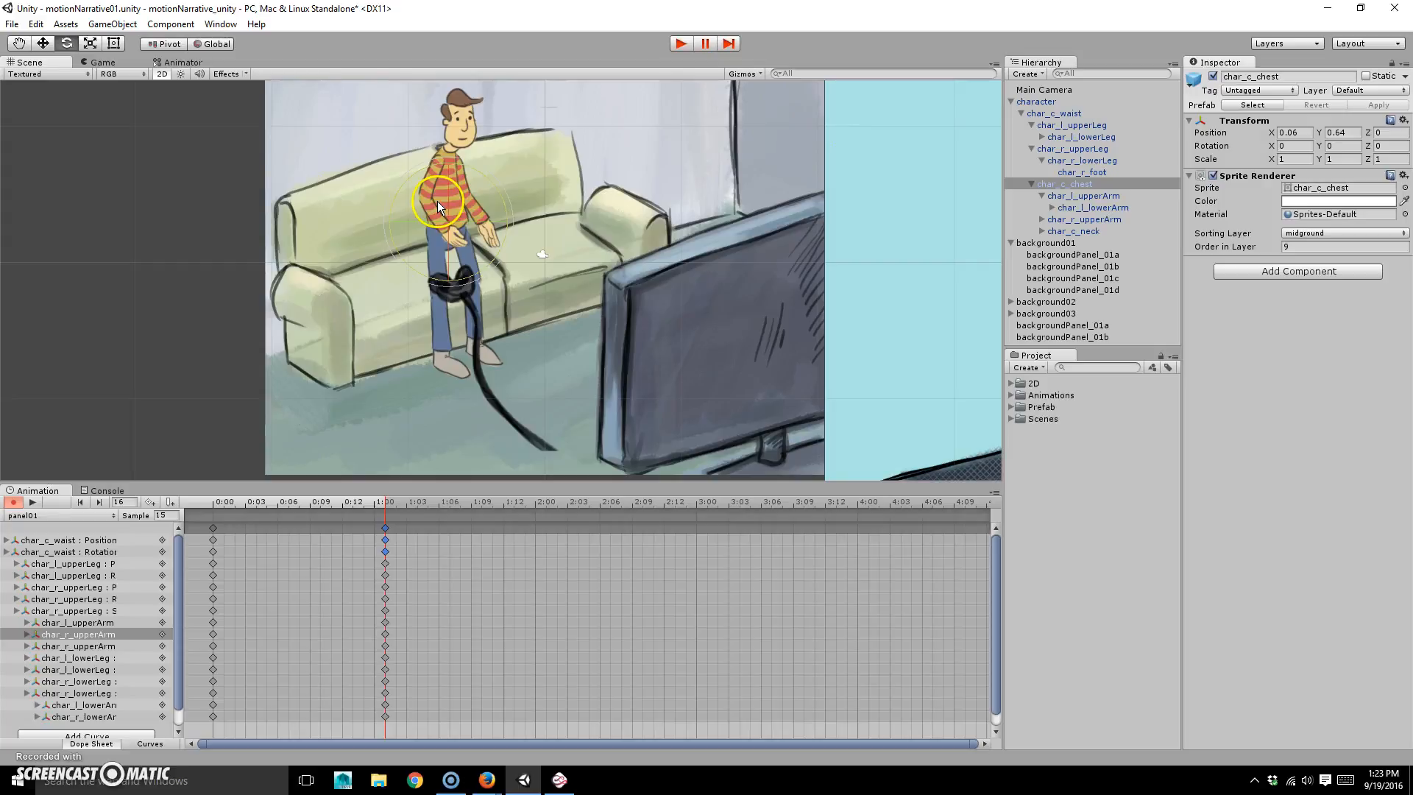
At frame 16, rotate char_r_lowerArm to about 6.5° on Z so the forearm hangs at the character's side.
click(24, 45)
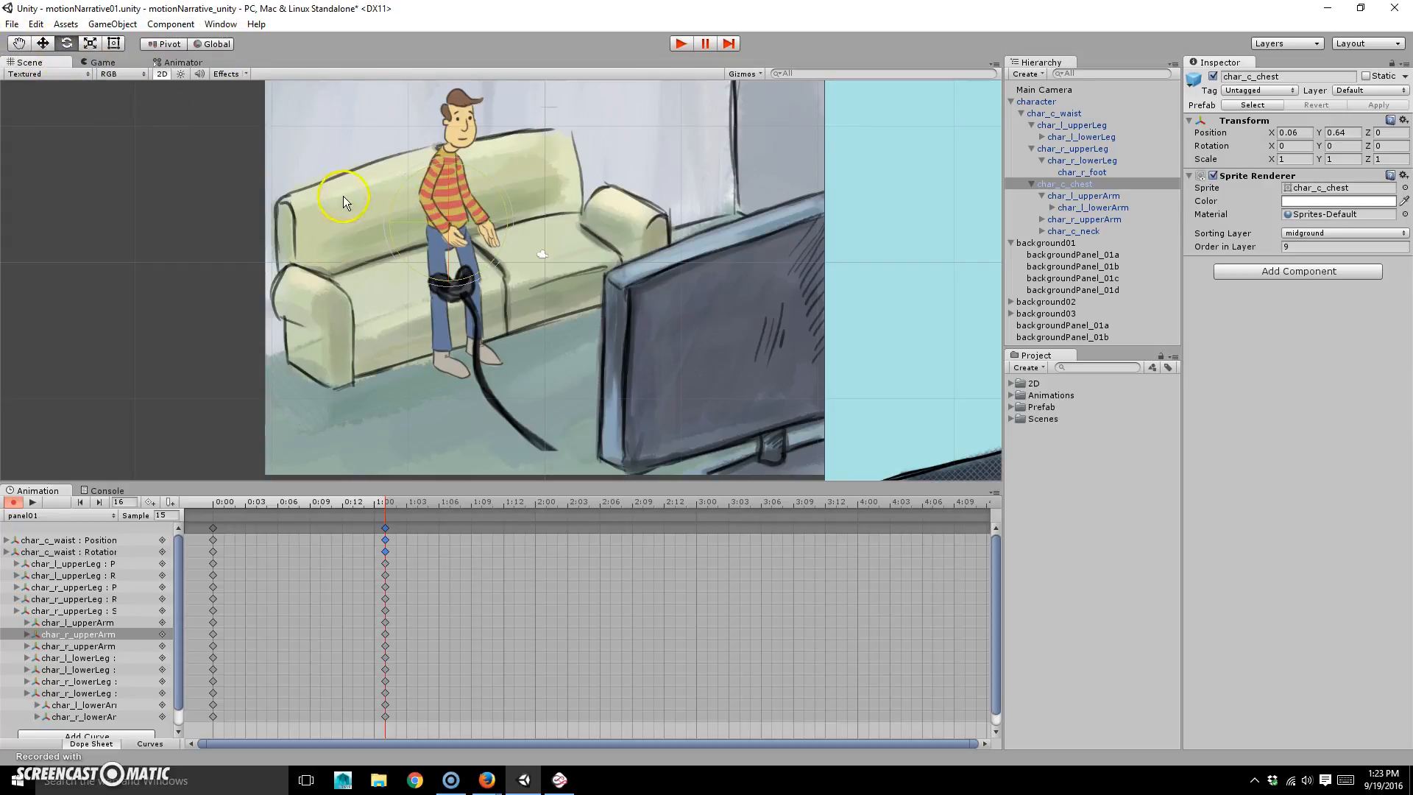
key(w)
click(434, 212)
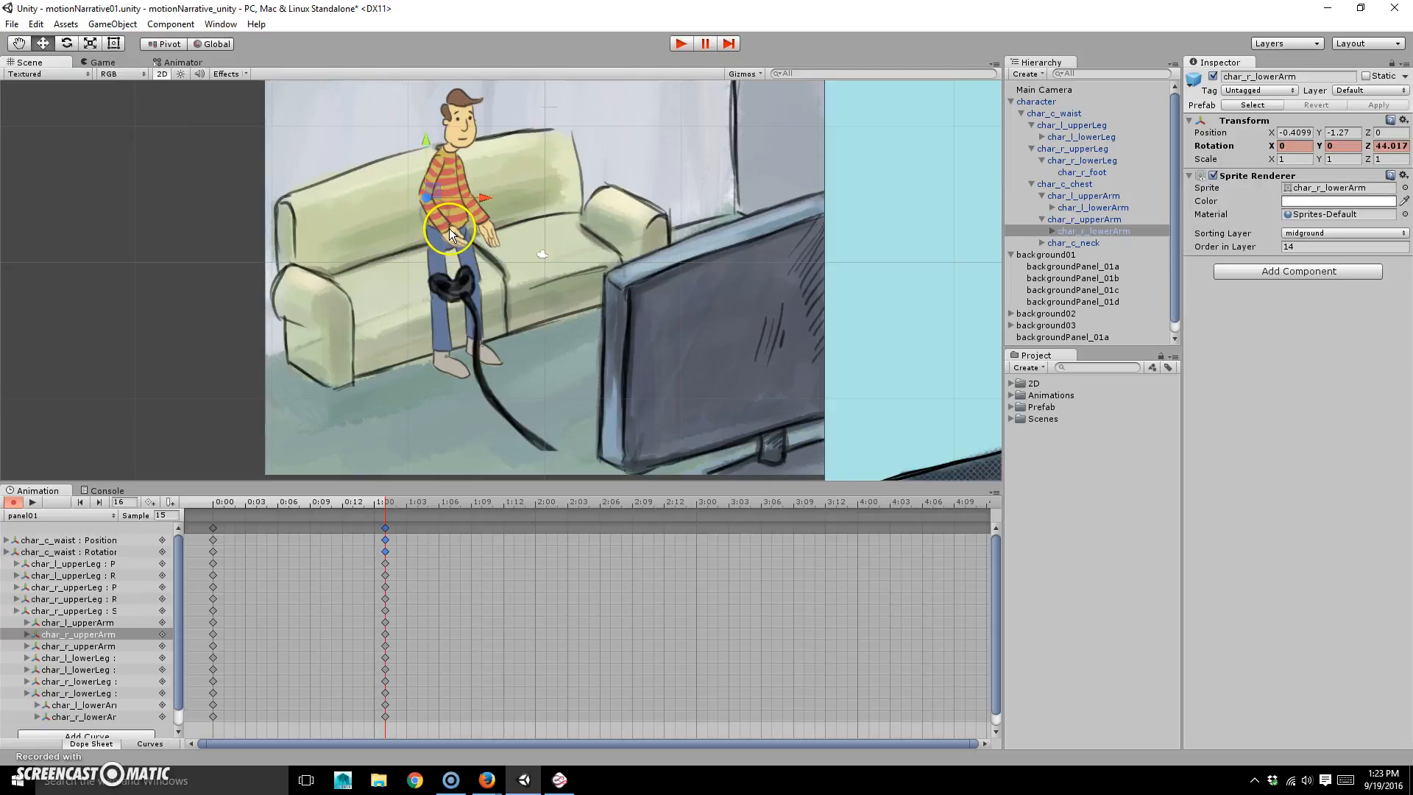
key(e)
drag(450, 231, 440, 291)
key(q)
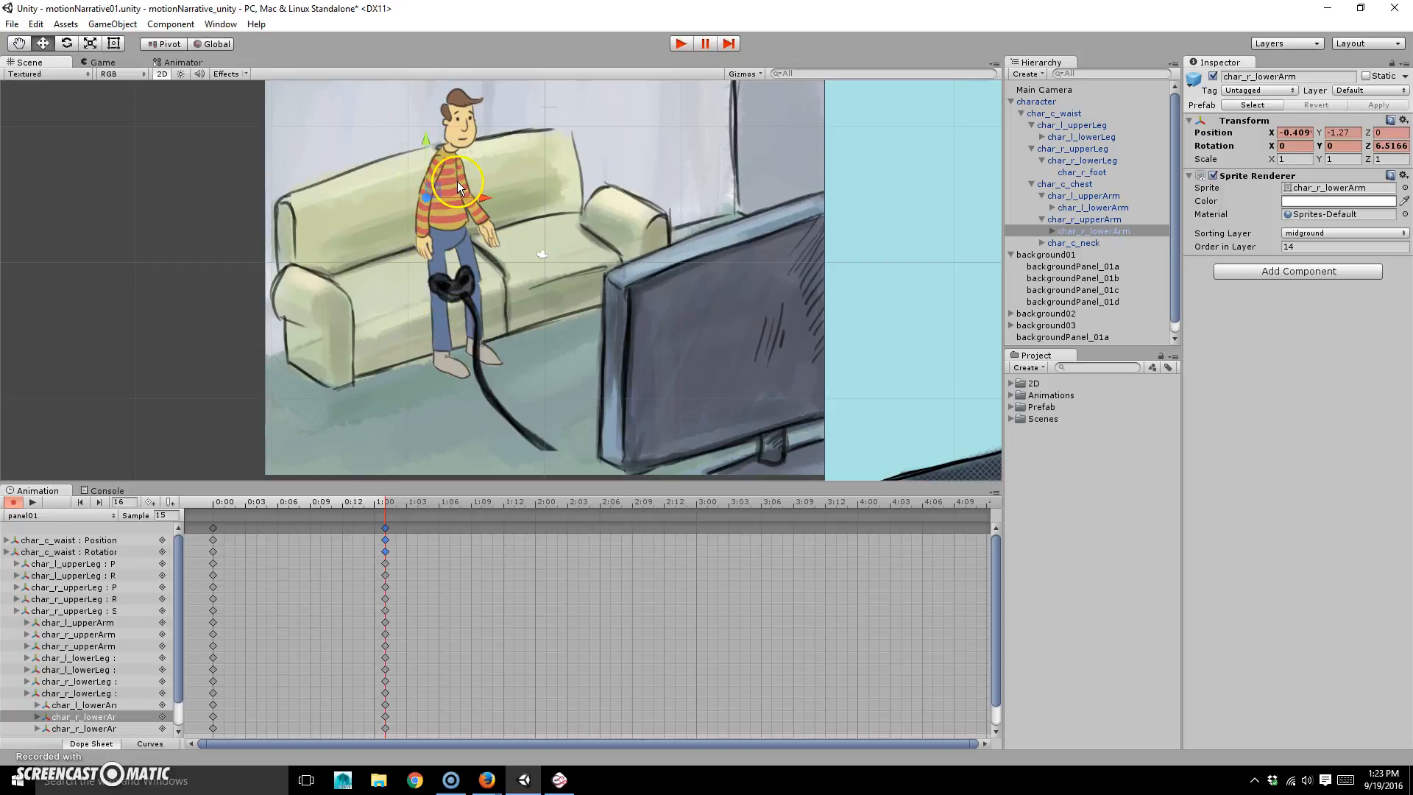
At frame 16, rotate char_l_upperArm to about 340.6° on Z and adjust the rotation of char_l_lowerArm to match the hanging arm.
click(459, 175)
key(e)
drag(495, 200, 481, 220)
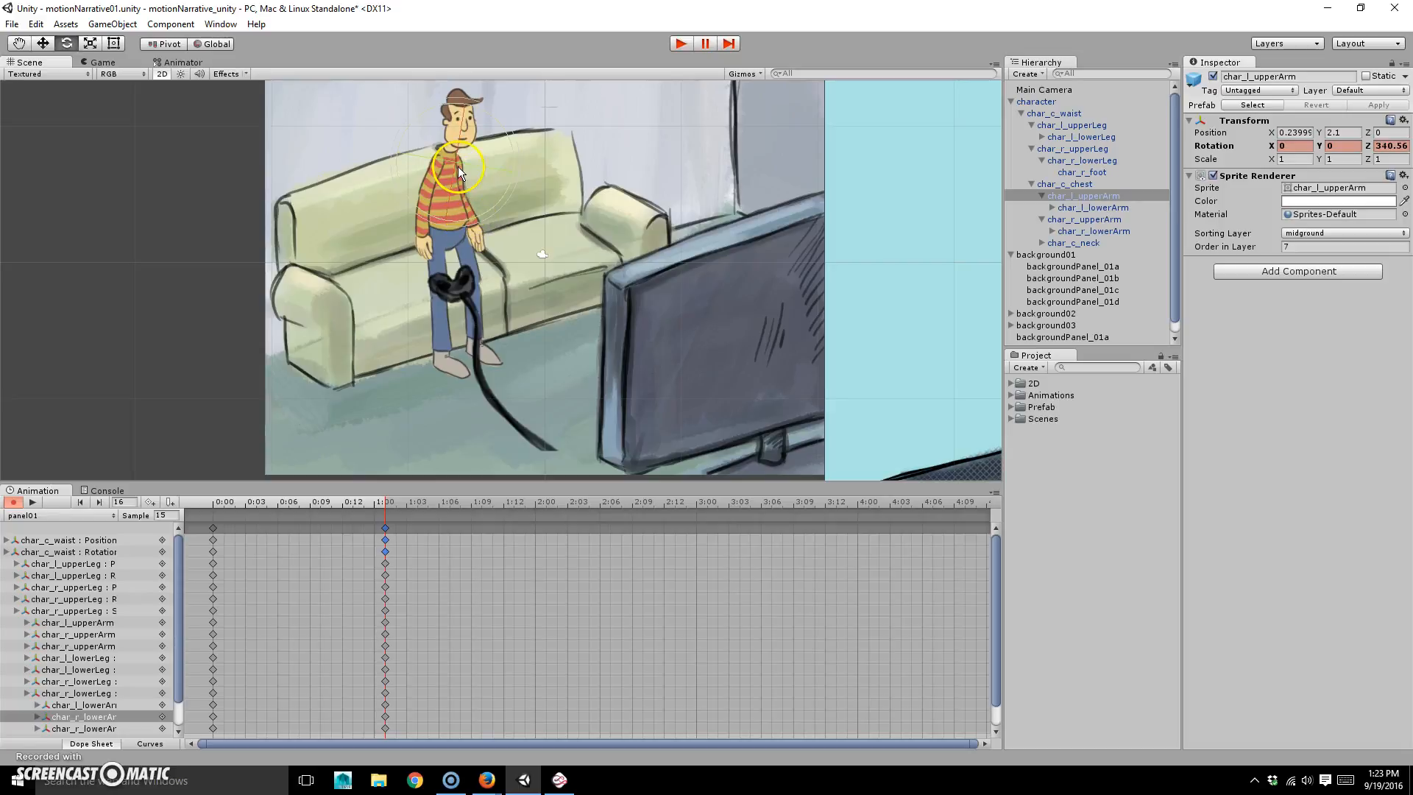
key(q)
key(w)
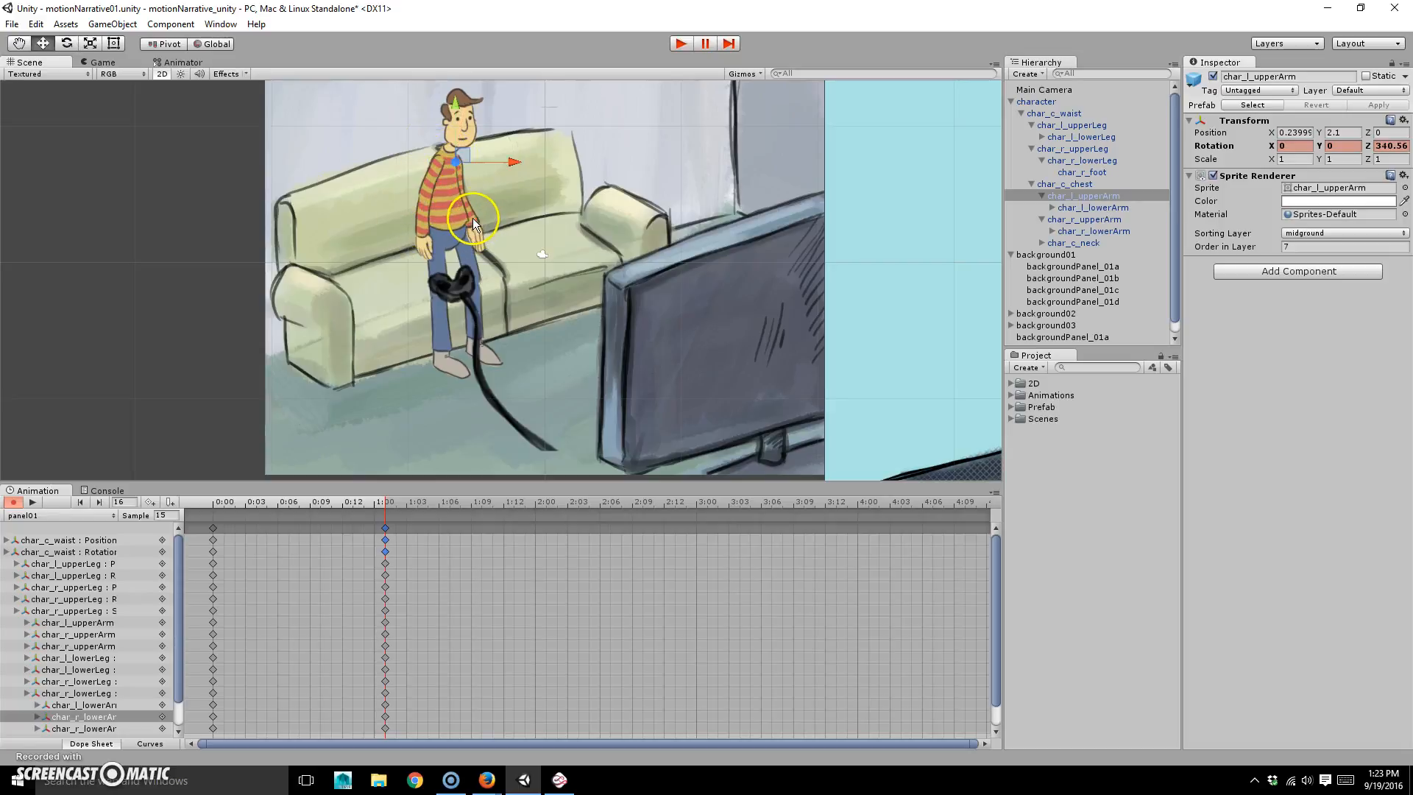
click(473, 217)
drag(501, 233, 492, 244)
Play back the panel01 clip from frame 0 to review the stand-up motion, and stop the playback.
drag(385, 501, 139, 493)
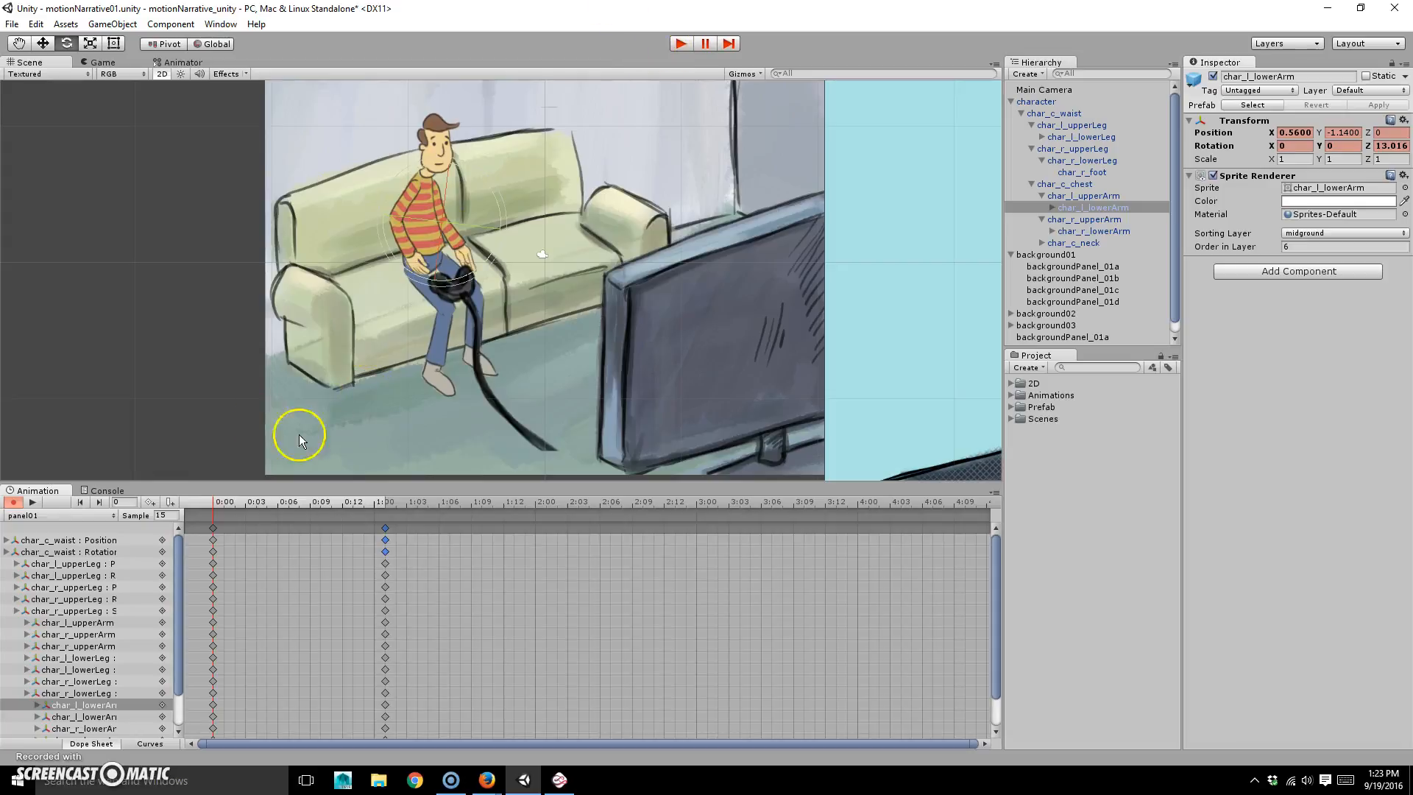
click(33, 502)
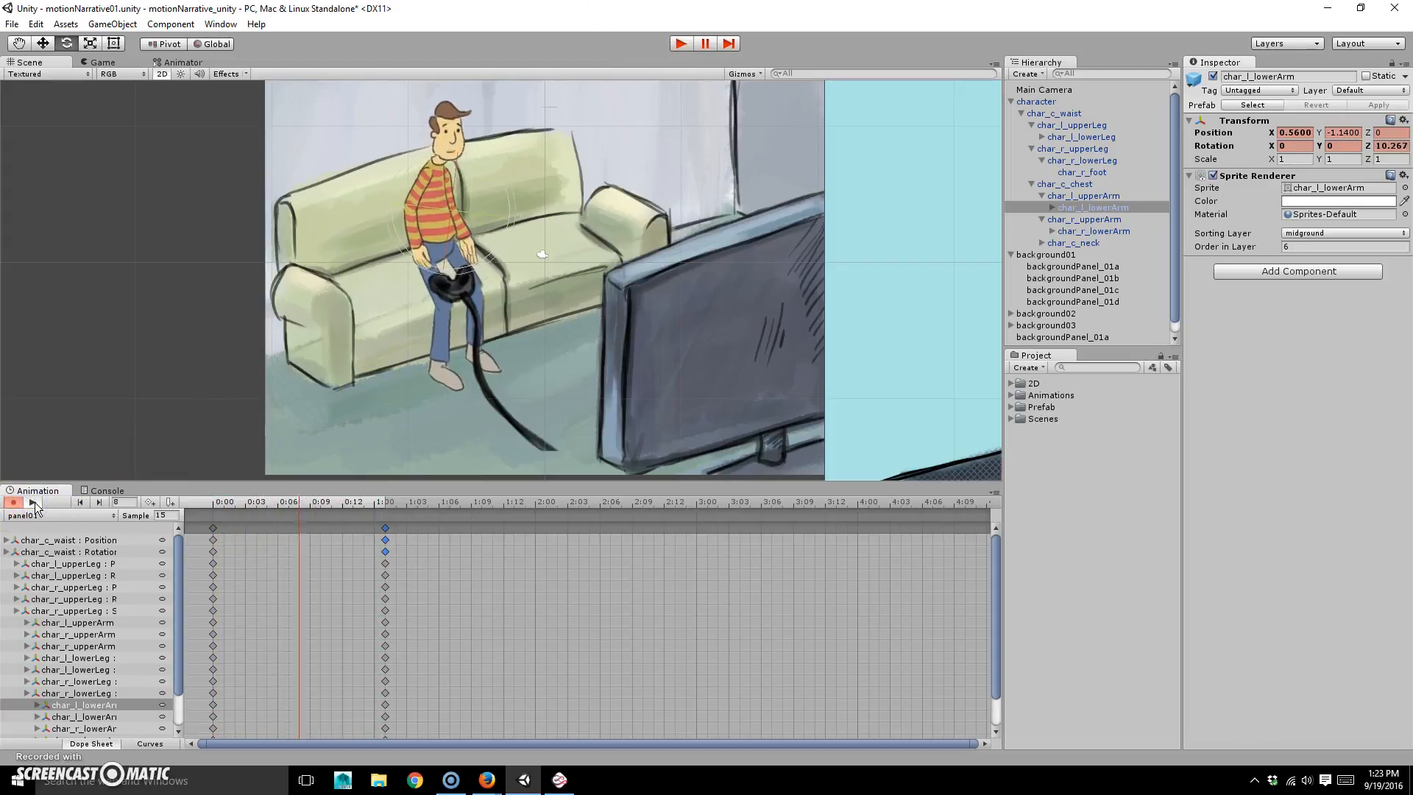
click(34, 503)
Enlarge the Animation window and move the end keyframes of all curves from frame 16 to frame 12.
scroll(416, 596, down, 3)
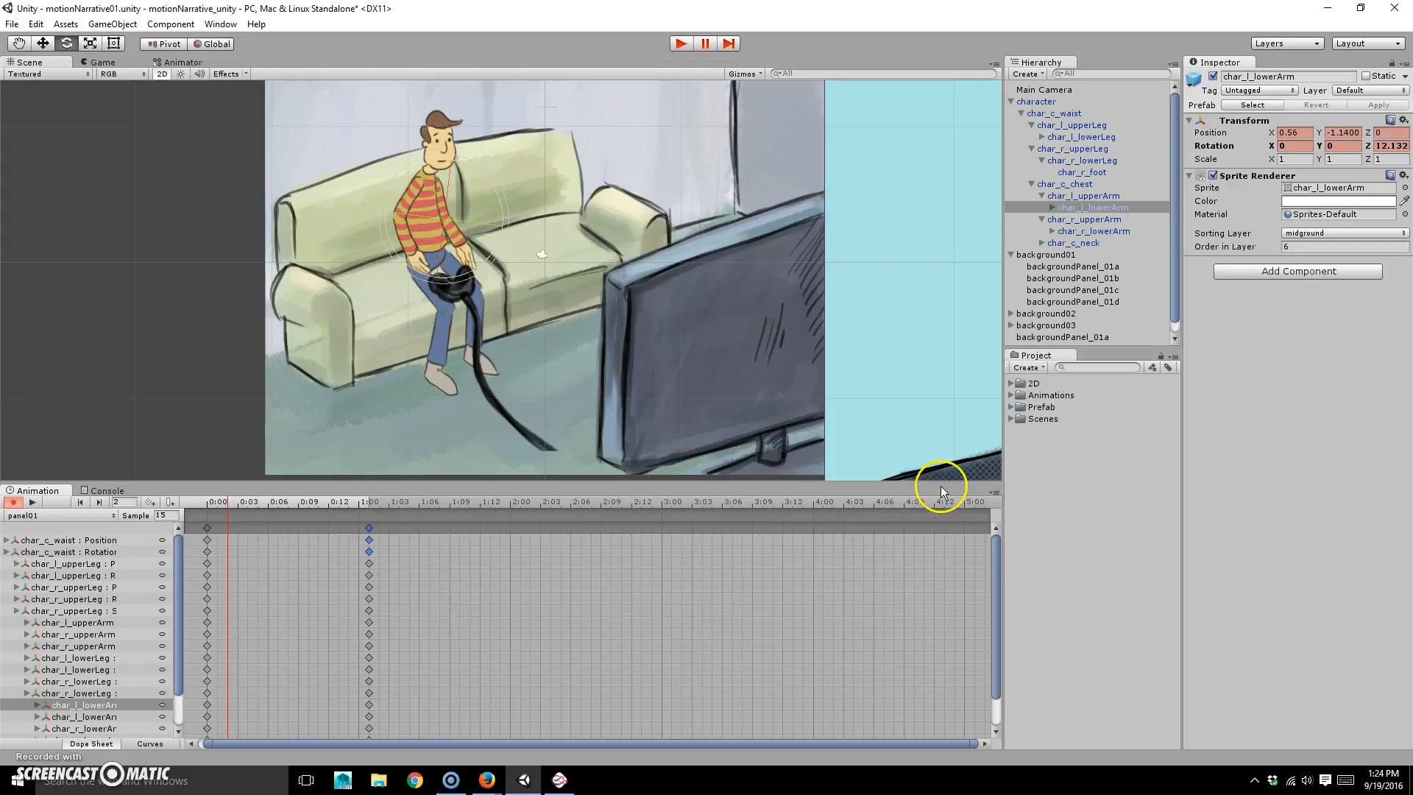
drag(941, 479, 938, 408)
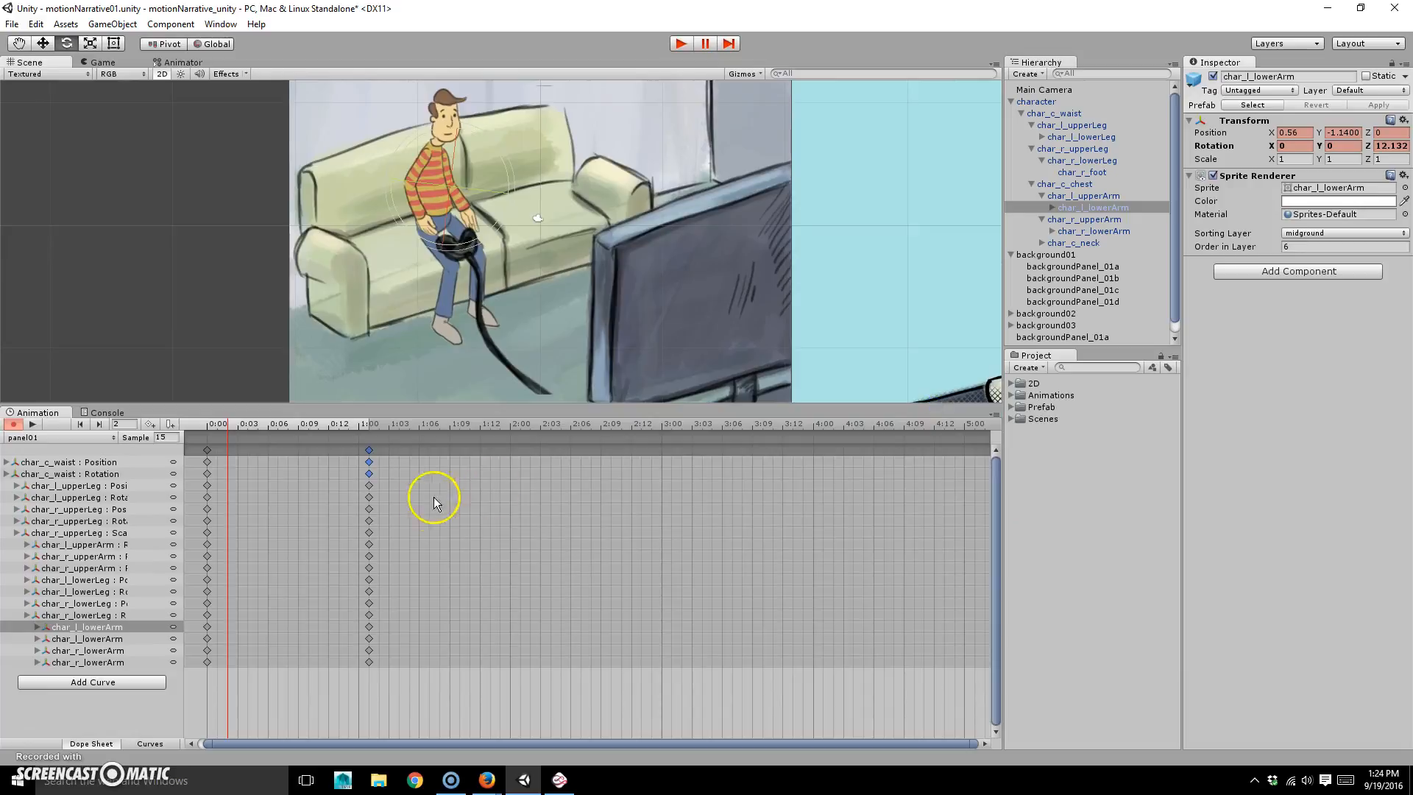
drag(418, 711, 187, 454)
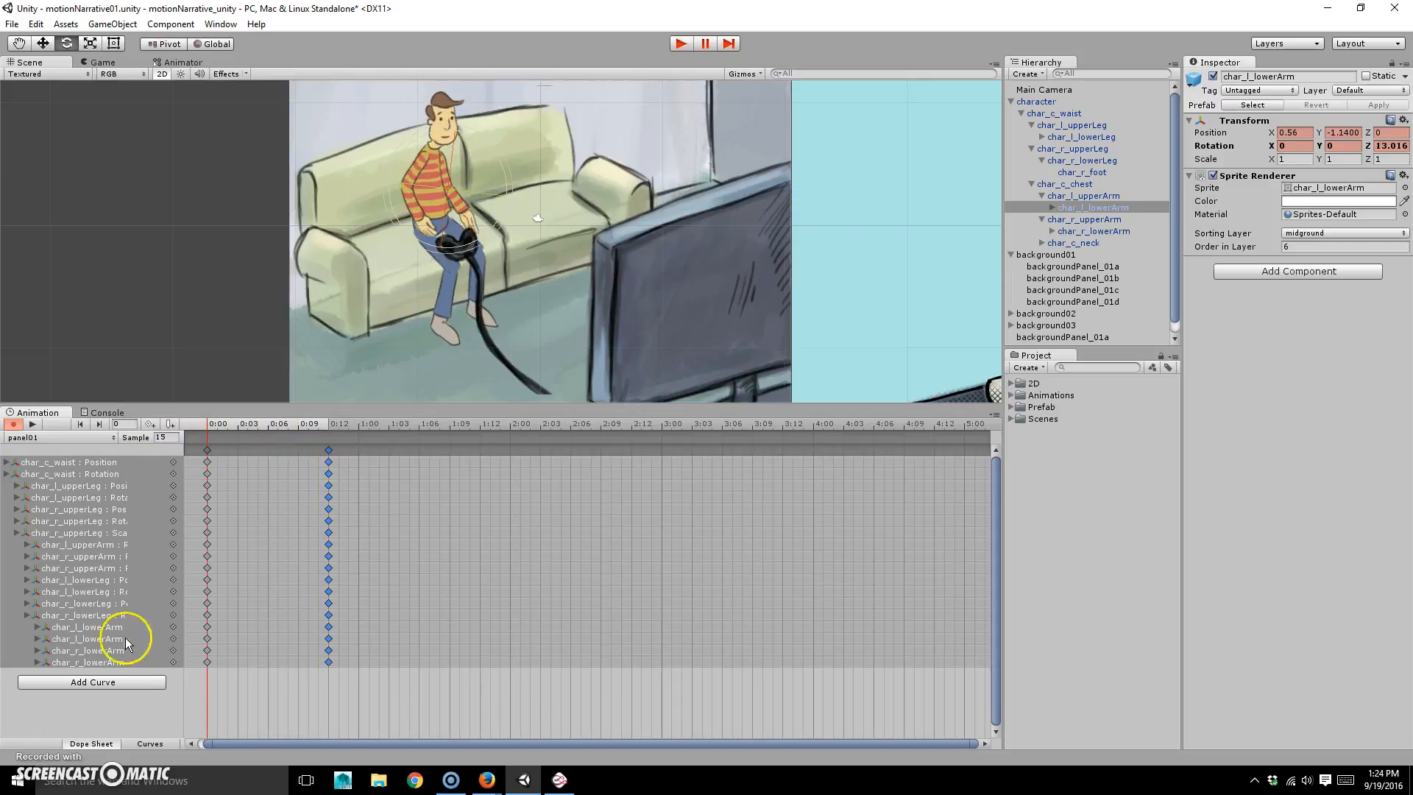
Display all the panel01 curves together in the Curves view and clear the property selection.
click(149, 744)
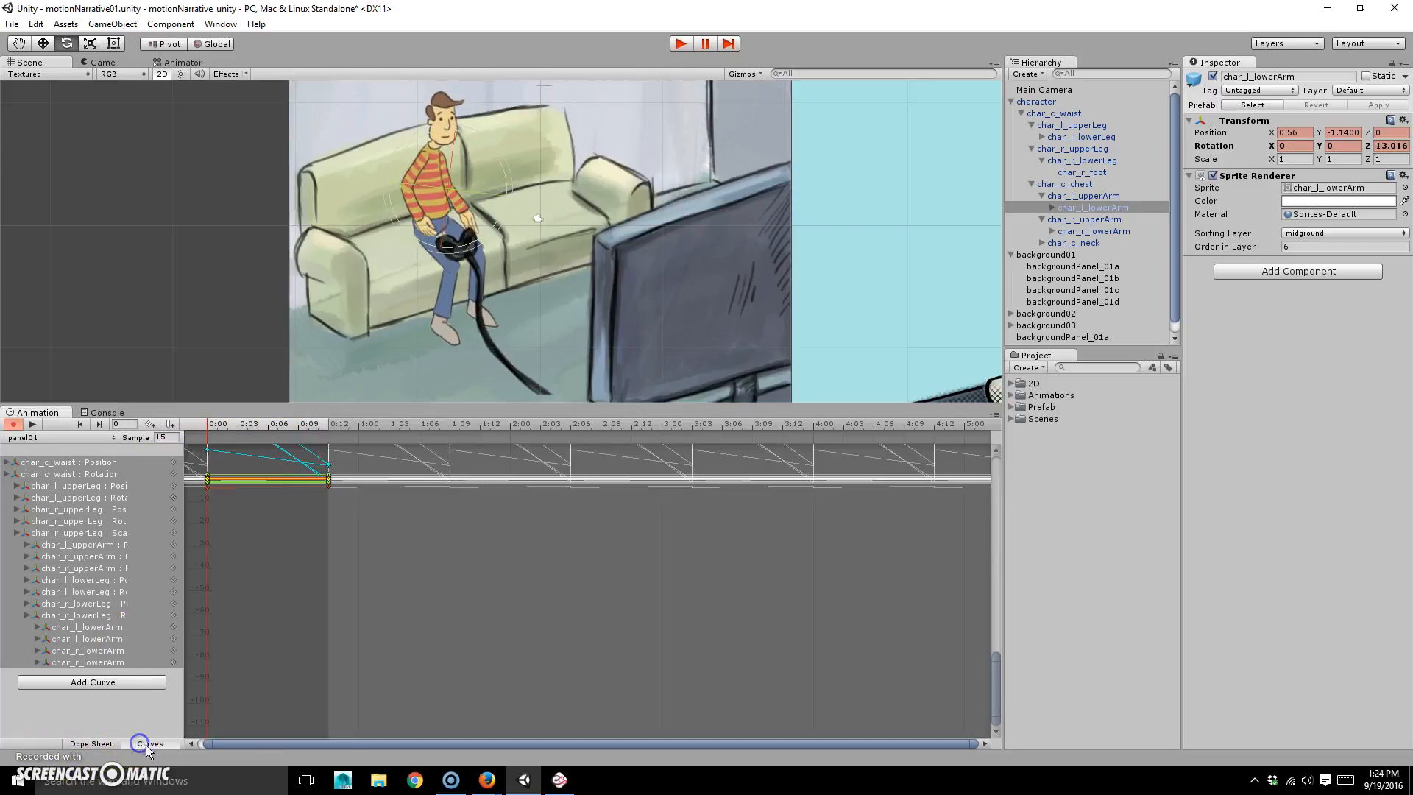
scroll(329, 553, down, 5)
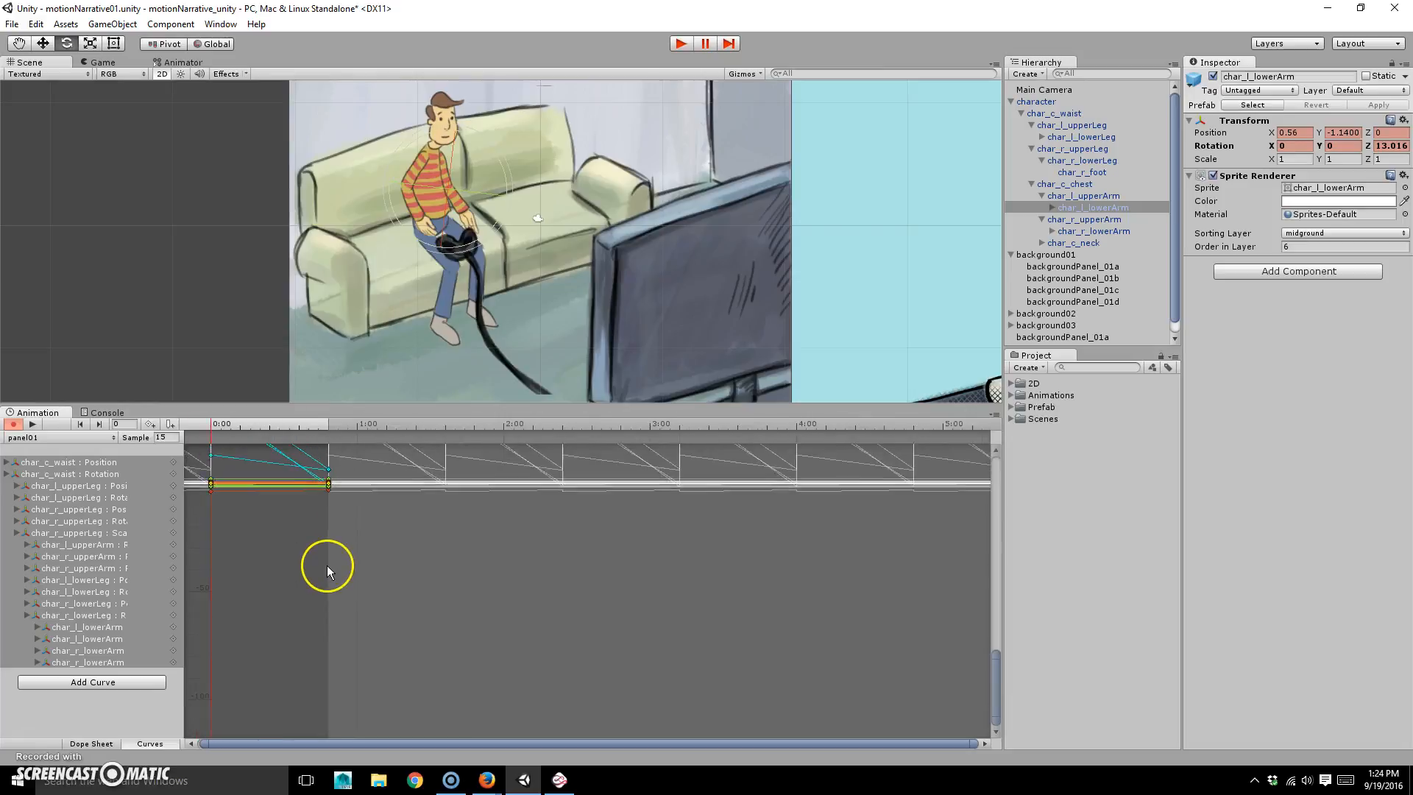
scroll(328, 562, down, 1)
middle_drag(326, 463, 384, 586)
click(79, 710)
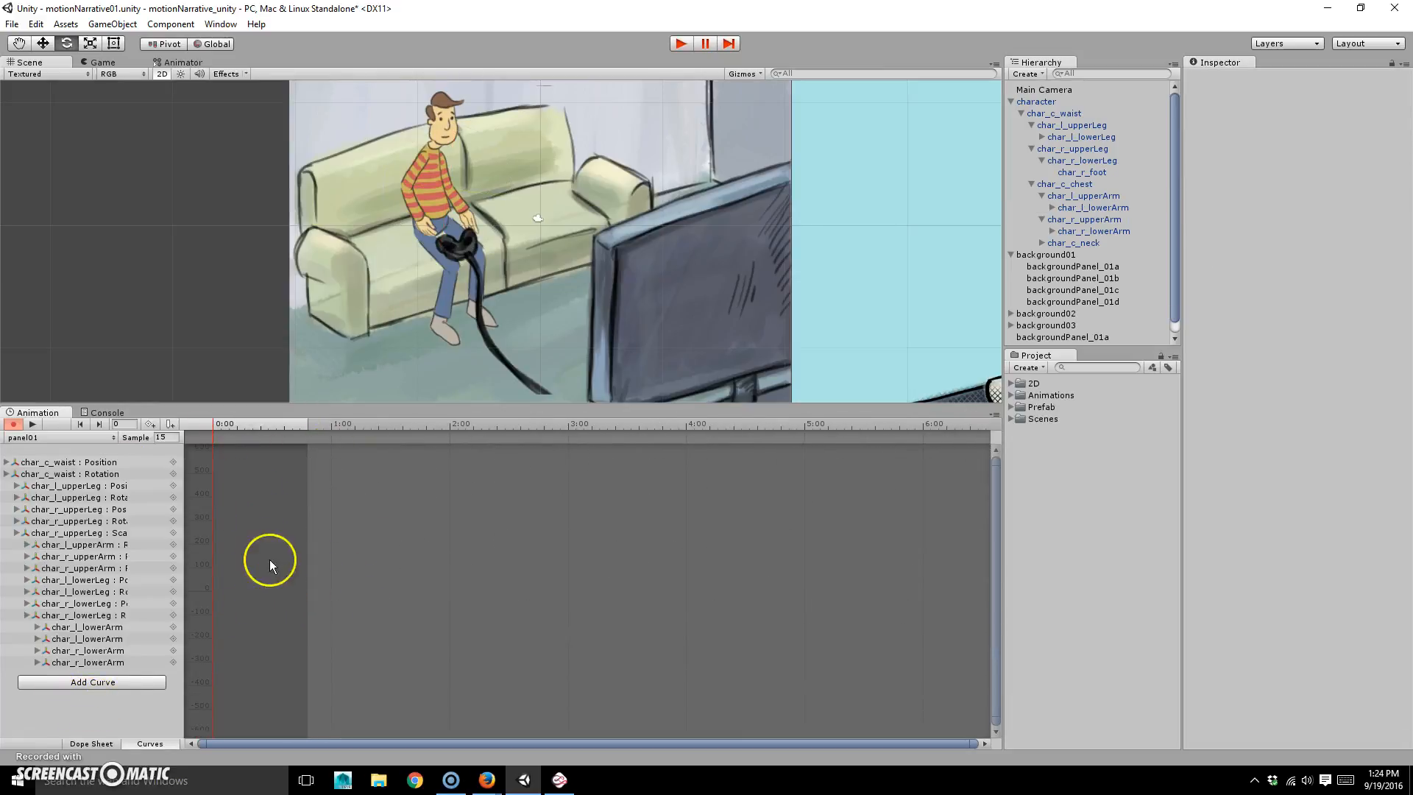
Examine the individual interpolation curves of char_c_waist, the upper legs, char_r_lowerLeg and char_l_lowerArm one after another.
click(103, 462)
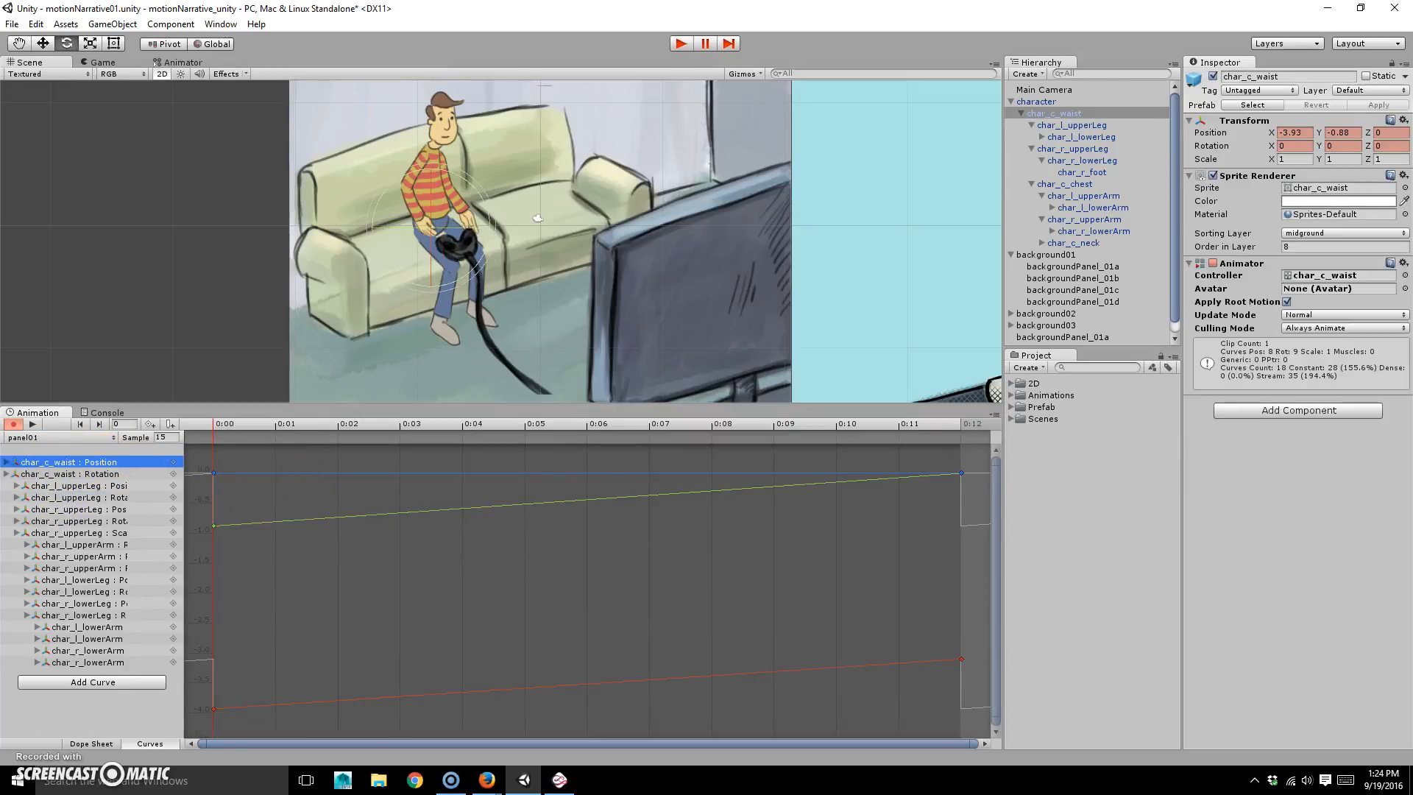
click(102, 476)
click(103, 487)
click(103, 500)
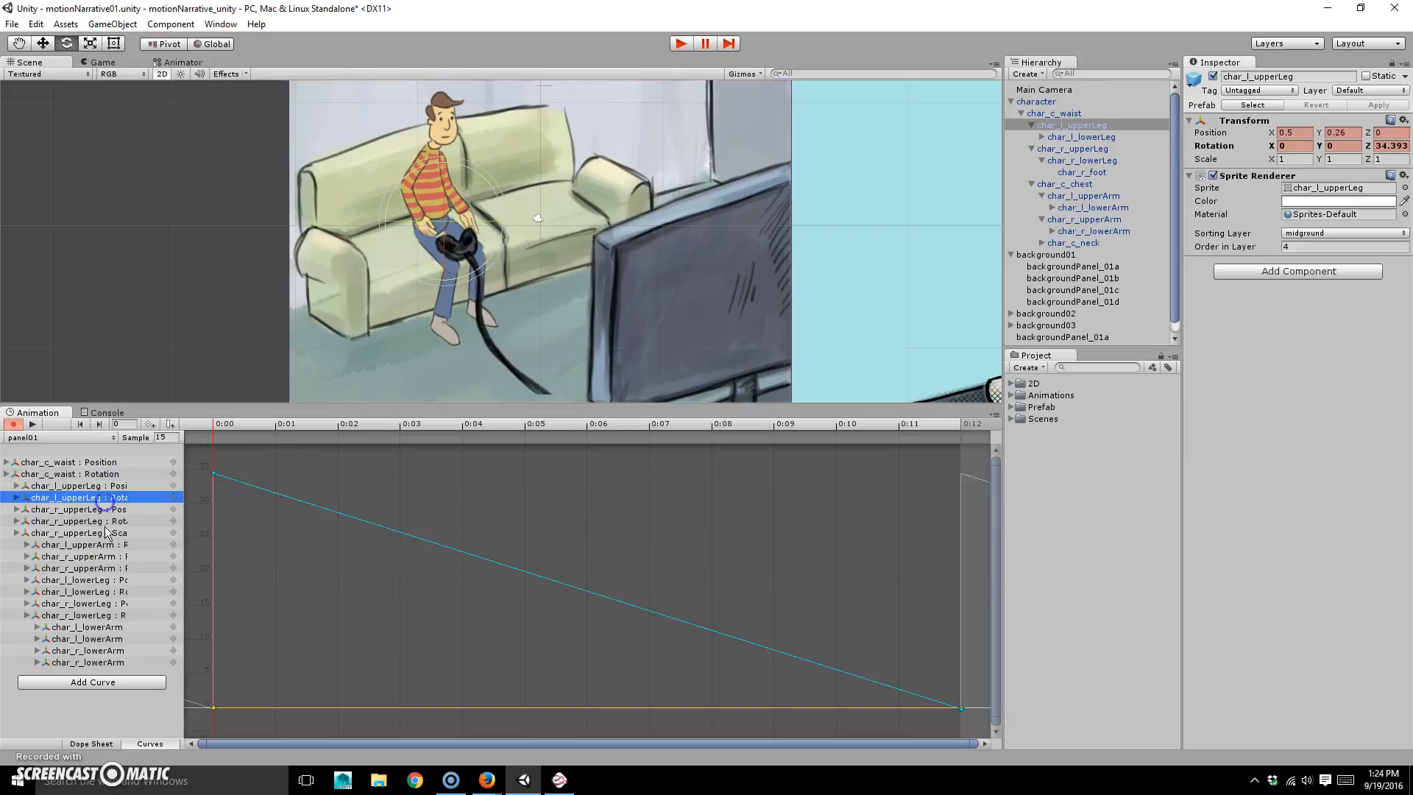
click(104, 533)
click(84, 603)
click(89, 639)
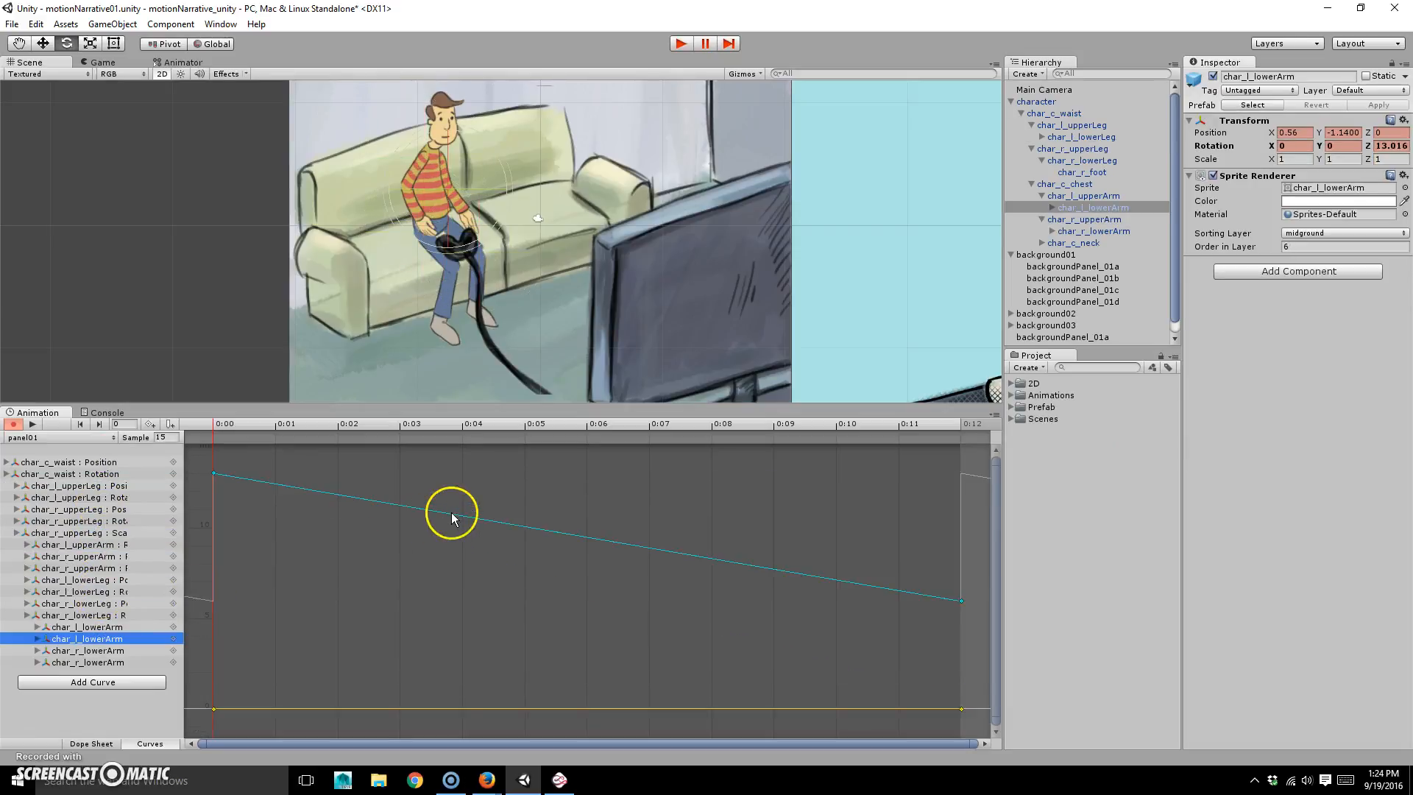